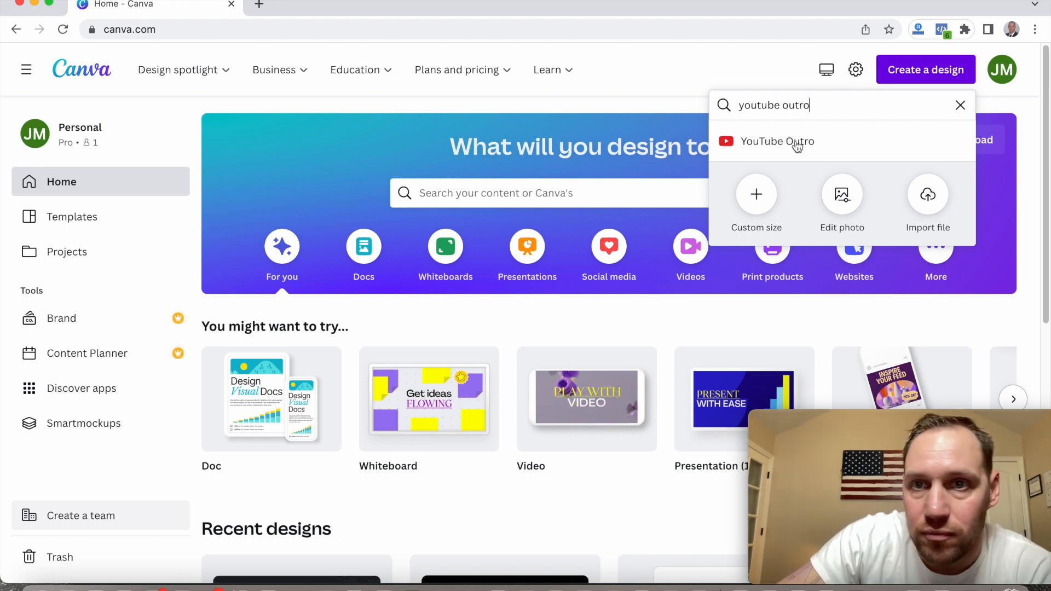
Step: Create a new YouTube Outro video design
{"action": "left_click", "coordinate": [816, 140]}
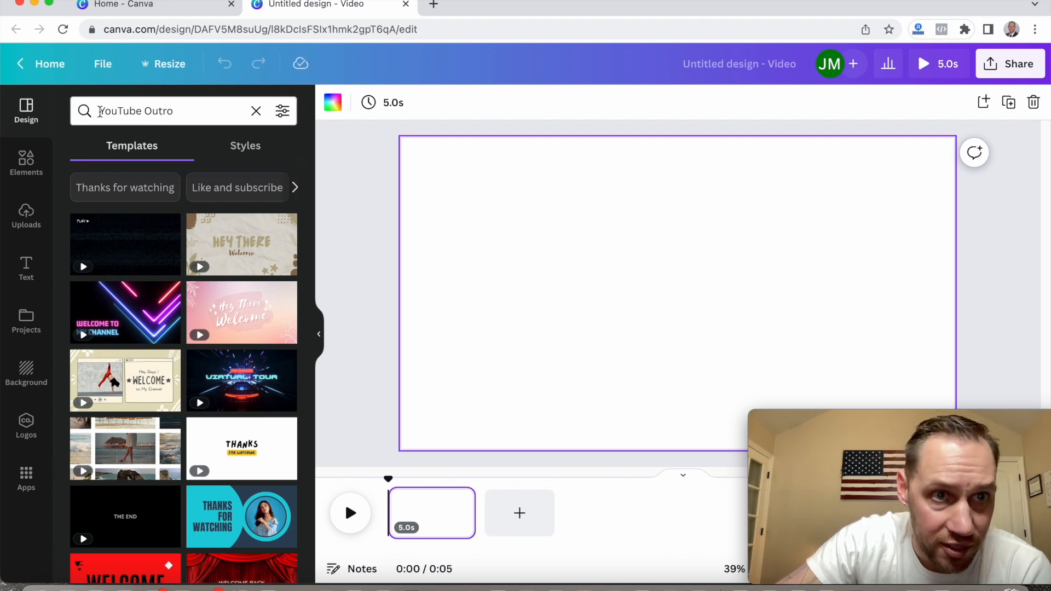
{"action": "left_click", "coordinate": [168, 111]}
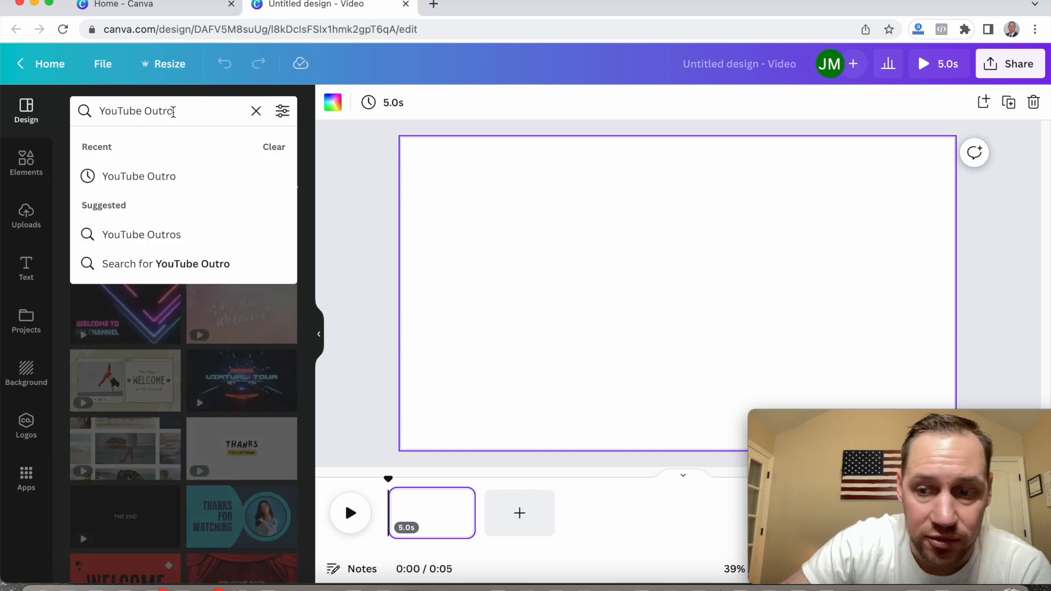
{"action": "left_click", "coordinate": [149, 159]}
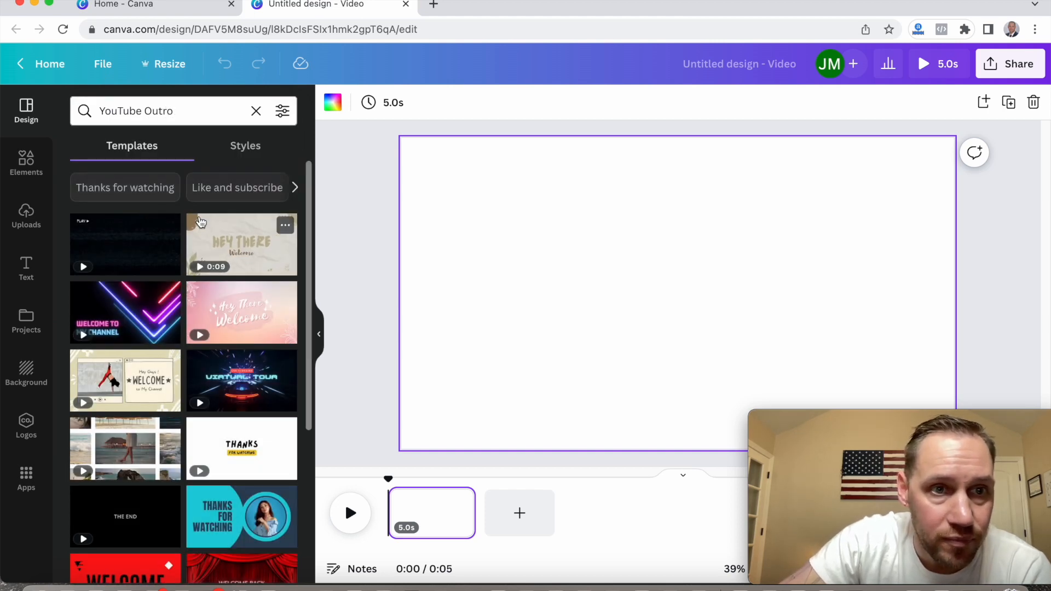
Step: Browse the YouTube Outro templates and apply the black "Thank you for watching!" design with two stacked red rectangles
{"action": "scroll", "coordinate": [200, 223], "scroll_direction": "down", "scroll_amount": 1}
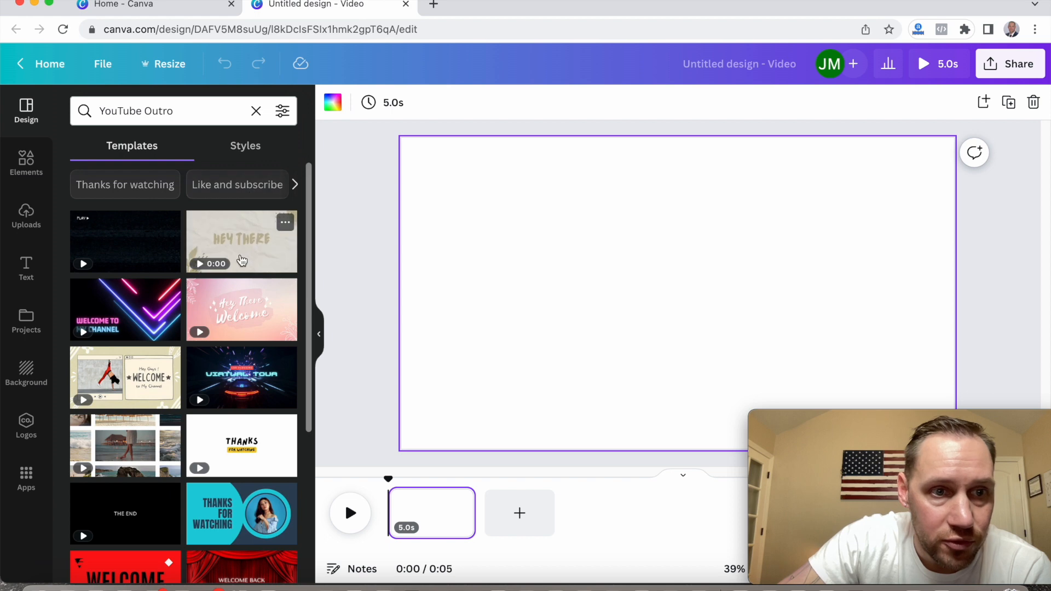
{"action": "scroll", "coordinate": [222, 250], "scroll_direction": "down", "scroll_amount": 5}
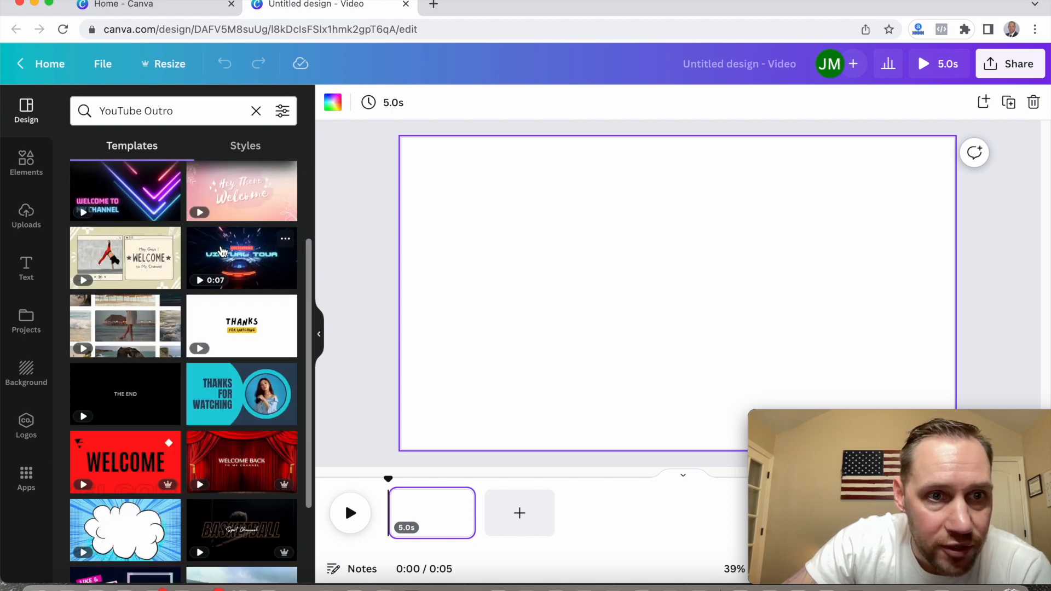
{"action": "scroll", "coordinate": [126, 307], "scroll_direction": "down", "scroll_amount": 5}
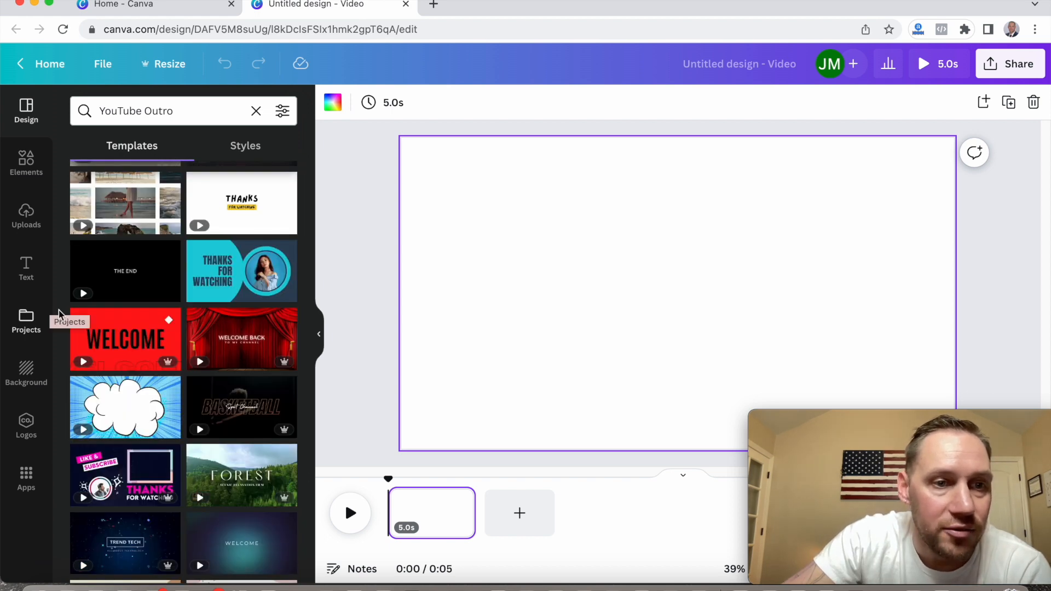
{"action": "mouse_move", "coordinate": [151, 367]}
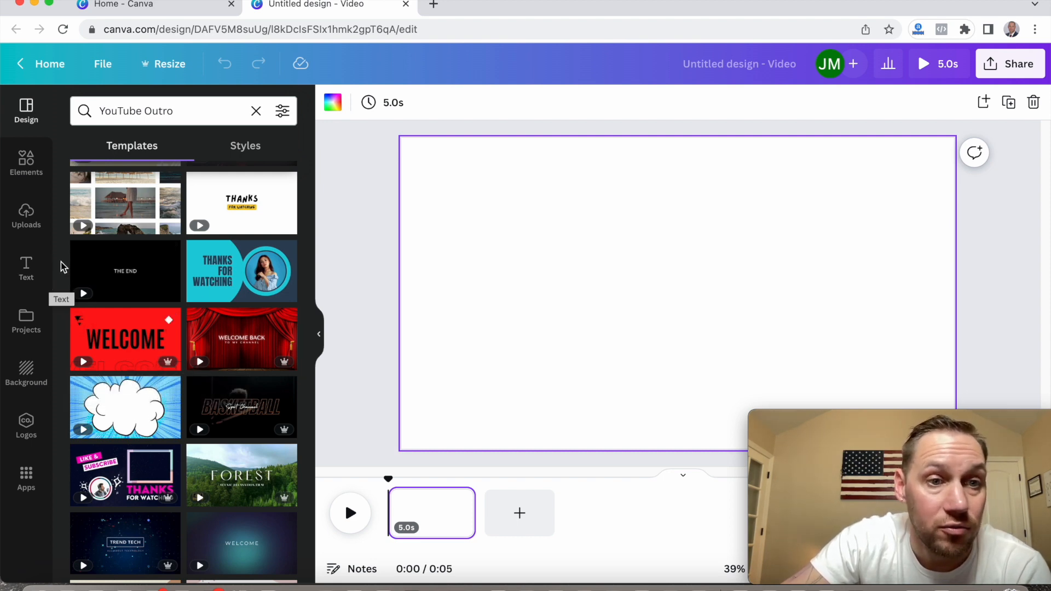
{"action": "mouse_move", "coordinate": [265, 323]}
{"action": "scroll", "coordinate": [265, 321], "scroll_direction": "down", "scroll_amount": 1}
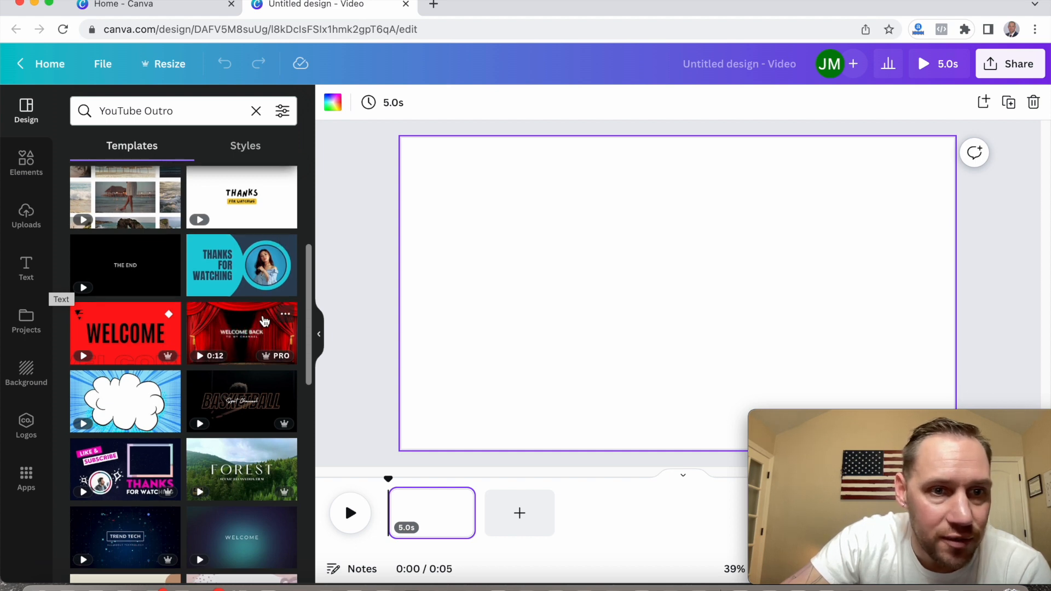
{"action": "scroll", "coordinate": [264, 322], "scroll_direction": "down", "scroll_amount": 8}
{"action": "mouse_move", "coordinate": [169, 341]}
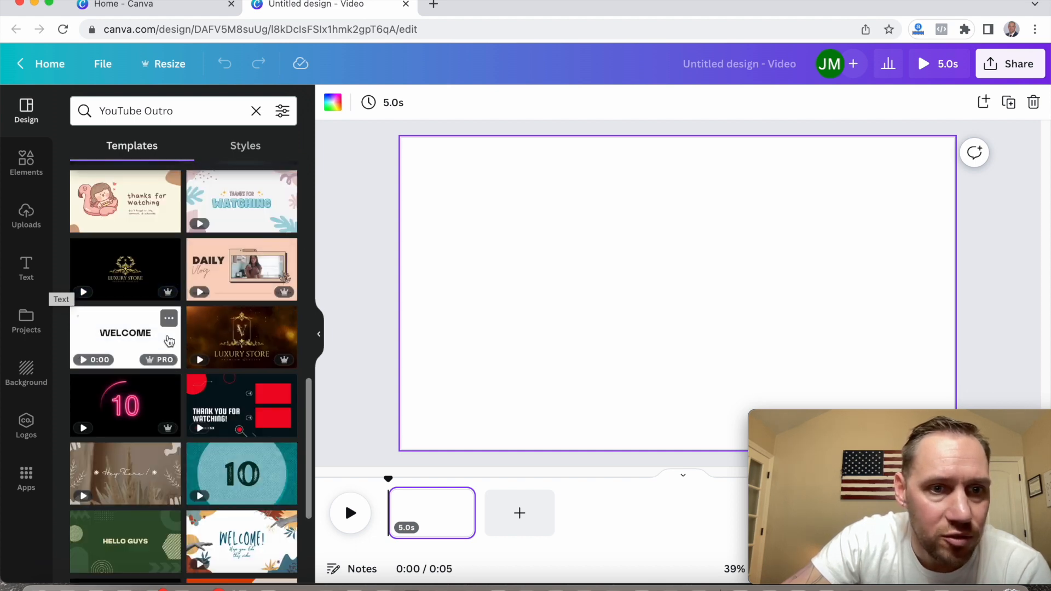
{"action": "left_click", "coordinate": [238, 407]}
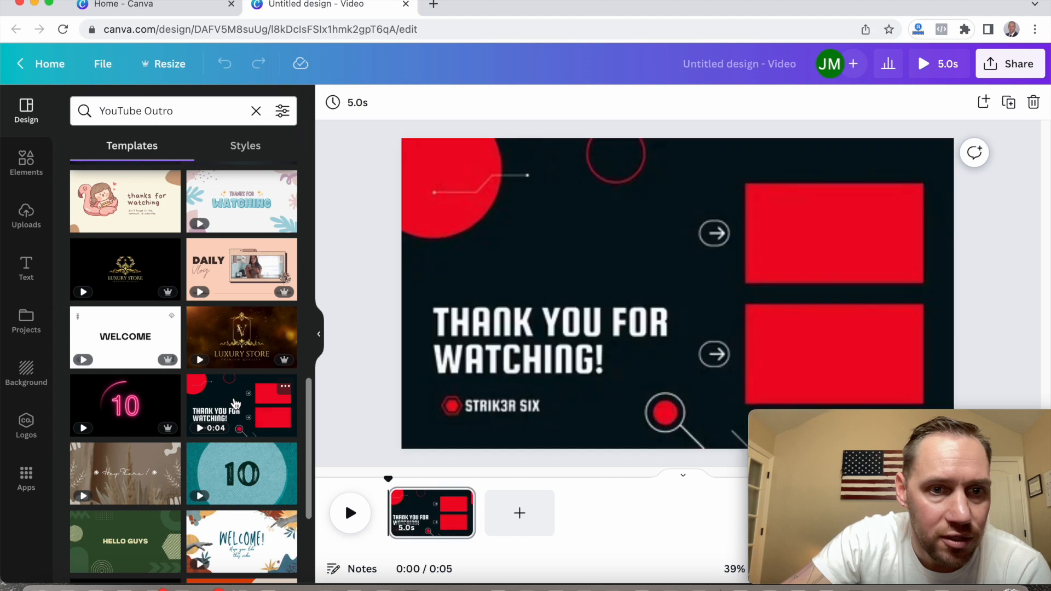
Step: Replace the current page with the red-and-black diagonal-stripe "Thanks for Watching" template and preview the video
{"action": "mouse_move", "coordinate": [757, 418]}
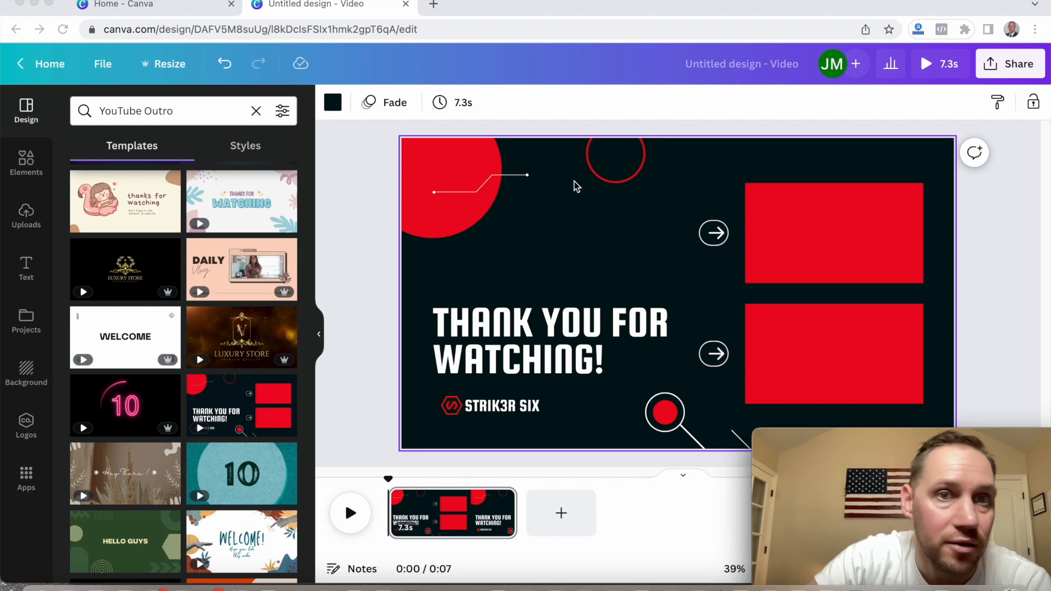
{"action": "scroll", "coordinate": [183, 335], "scroll_direction": "down", "scroll_amount": 10}
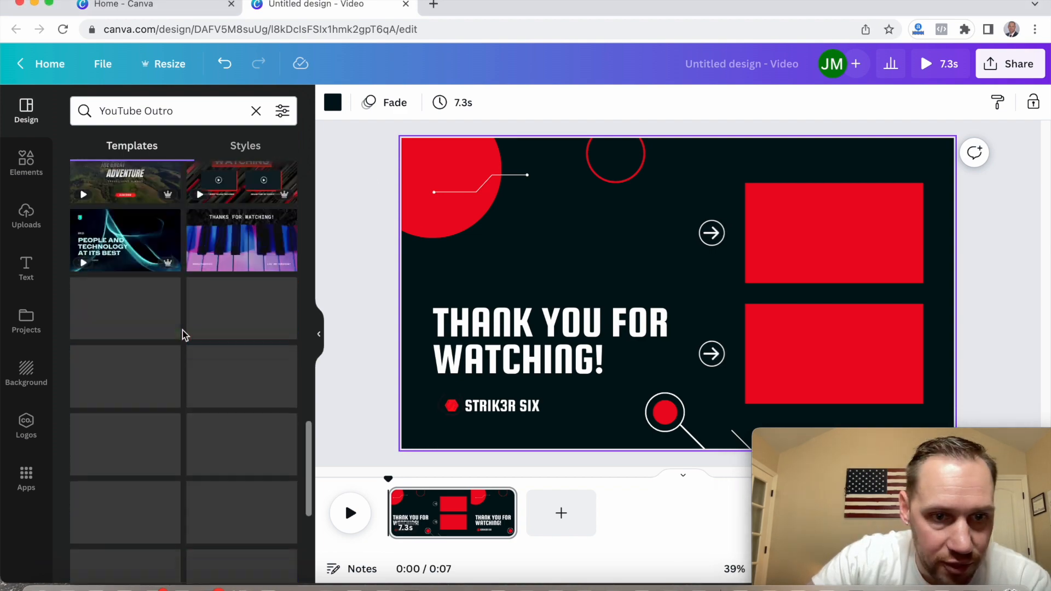
{"action": "left_click", "coordinate": [247, 221]}
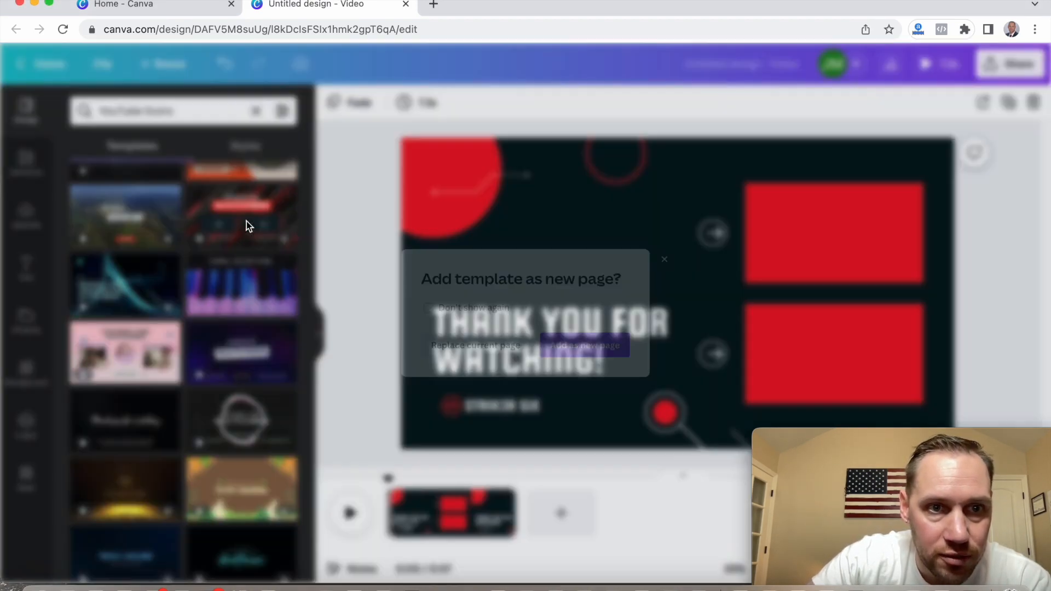
{"action": "left_click", "coordinate": [452, 354]}
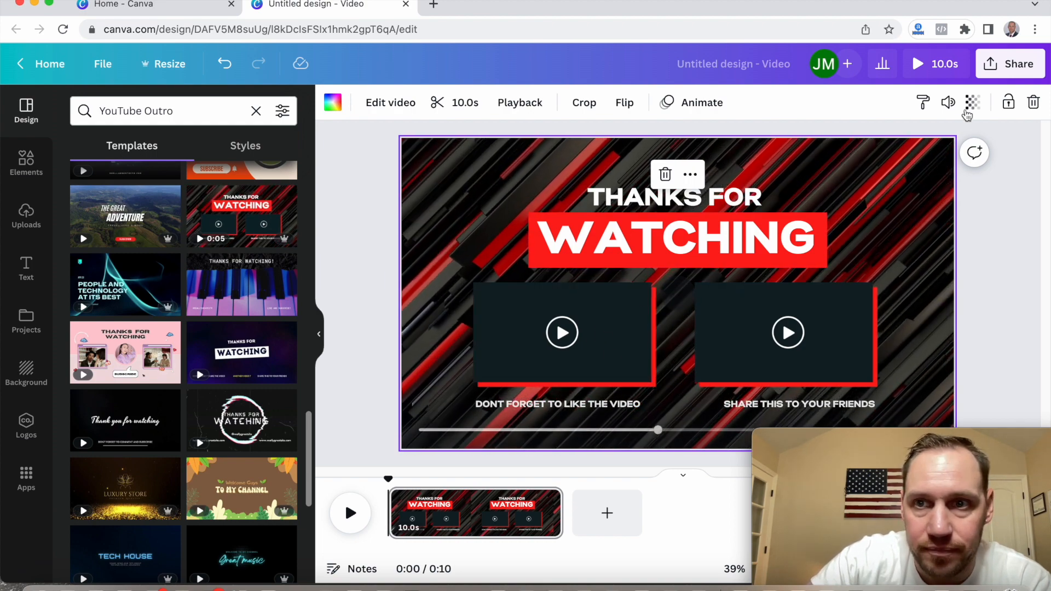
{"action": "left_click", "coordinate": [928, 73]}
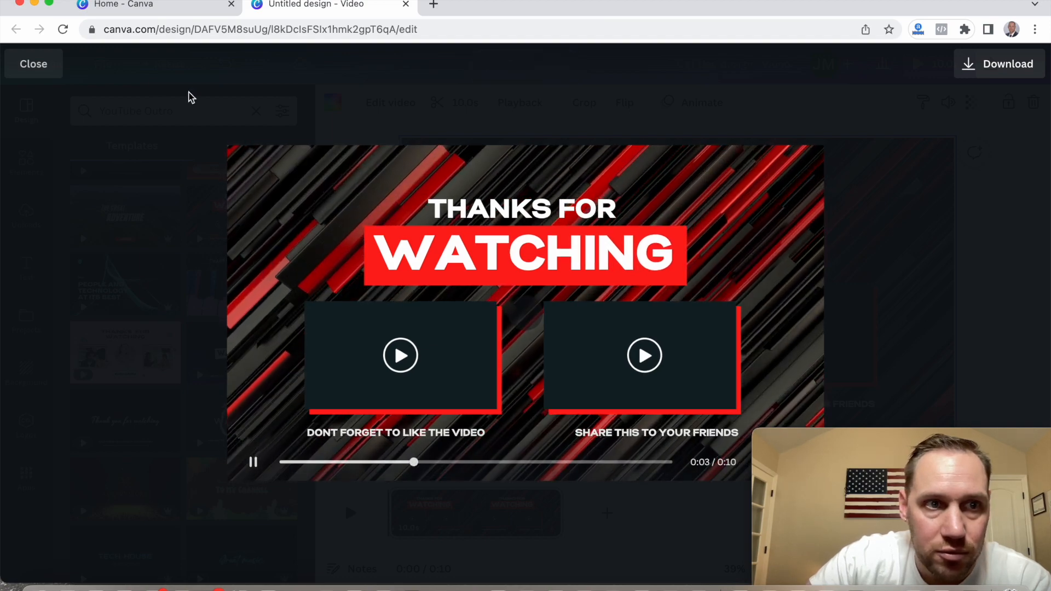
{"action": "left_click", "coordinate": [50, 80]}
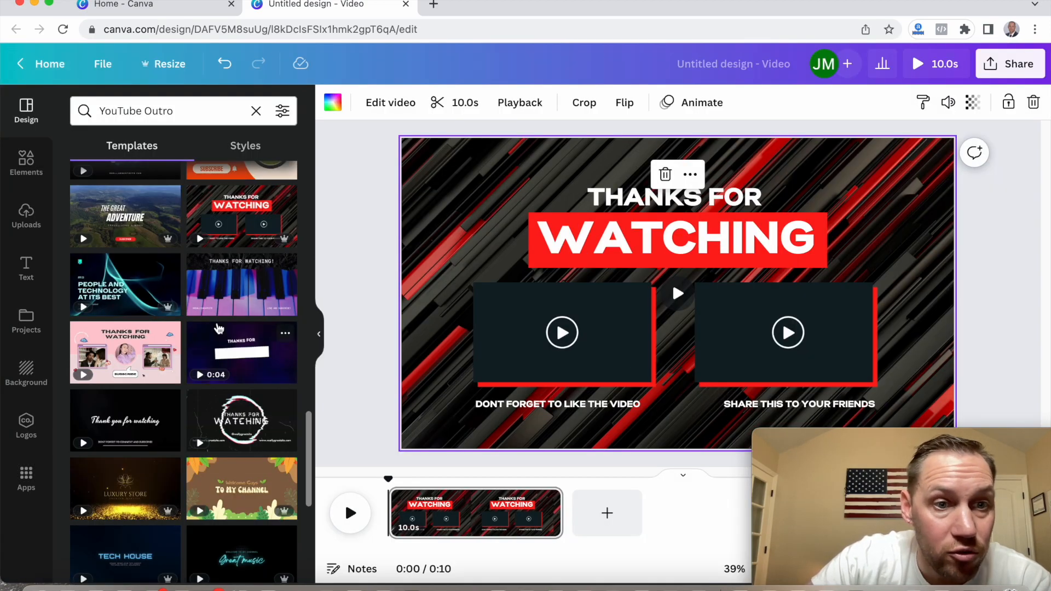
Step: Replace the page with the neon "Thanks for Watching" template that has Like, Share and Subscribe signs
{"action": "scroll", "coordinate": [218, 329], "scroll_direction": "down", "scroll_amount": 3}
{"action": "scroll", "coordinate": [218, 329], "scroll_direction": "down", "scroll_amount": 7}
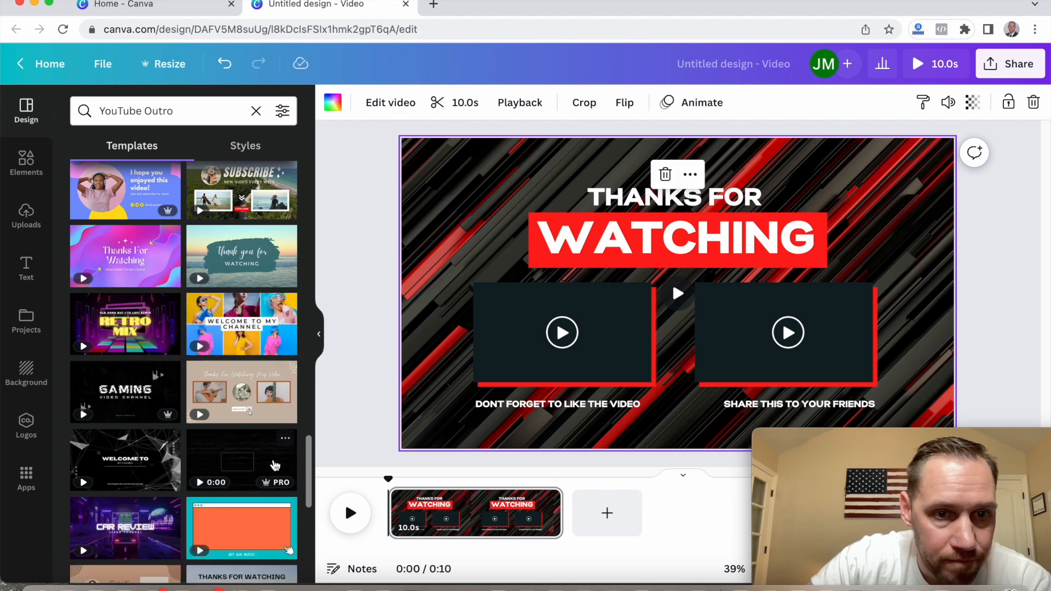
{"action": "left_click", "coordinate": [253, 465]}
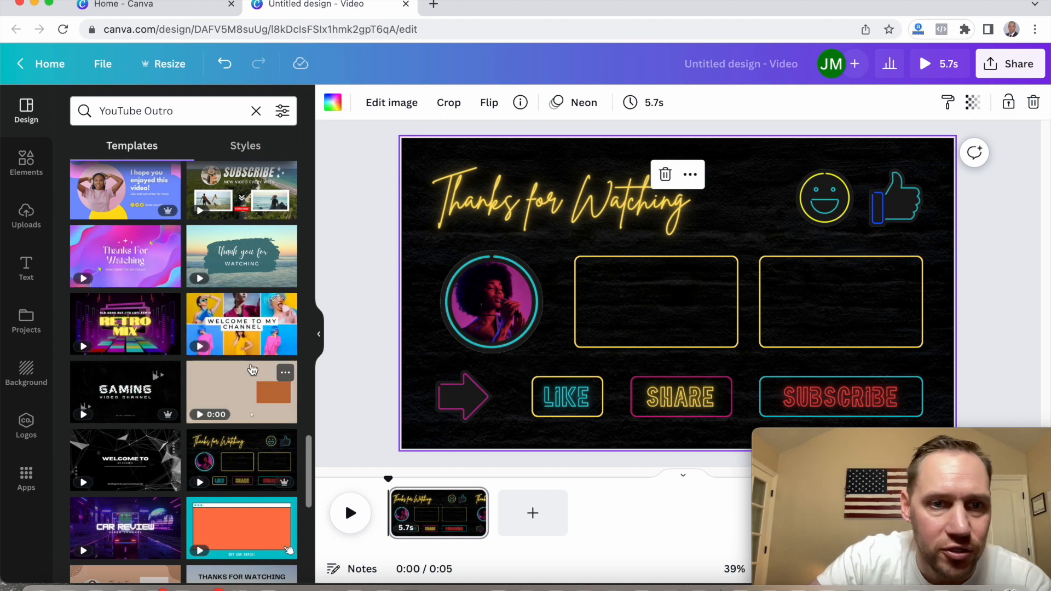
Step: Apply the desert "Thanks for Watching" template with Keep Watching, More Video and Subscribe labels
{"action": "scroll", "coordinate": [276, 372], "scroll_direction": "down", "scroll_amount": 3}
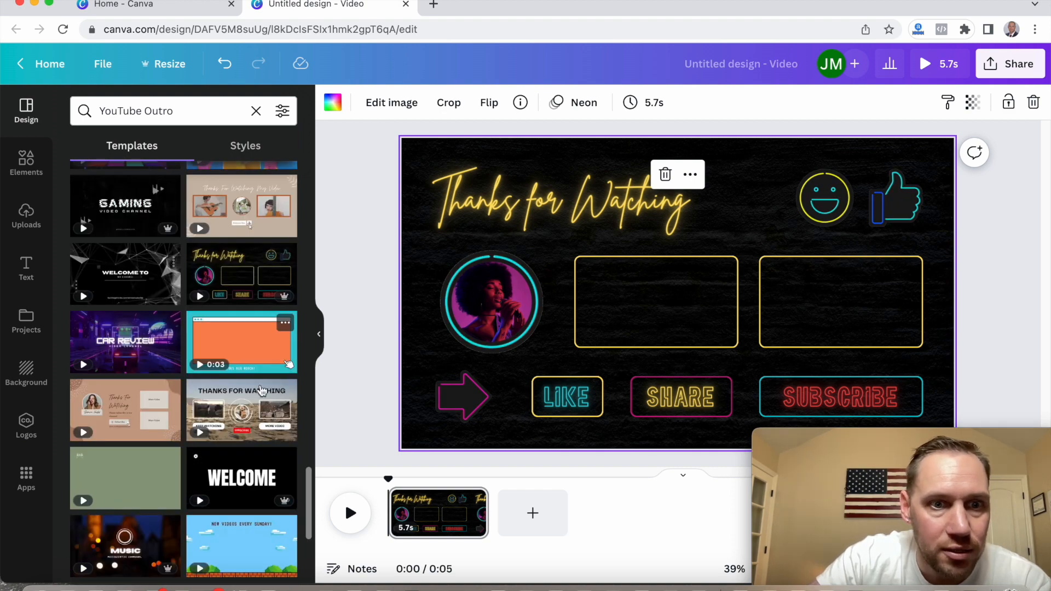
{"action": "left_click", "coordinate": [261, 390]}
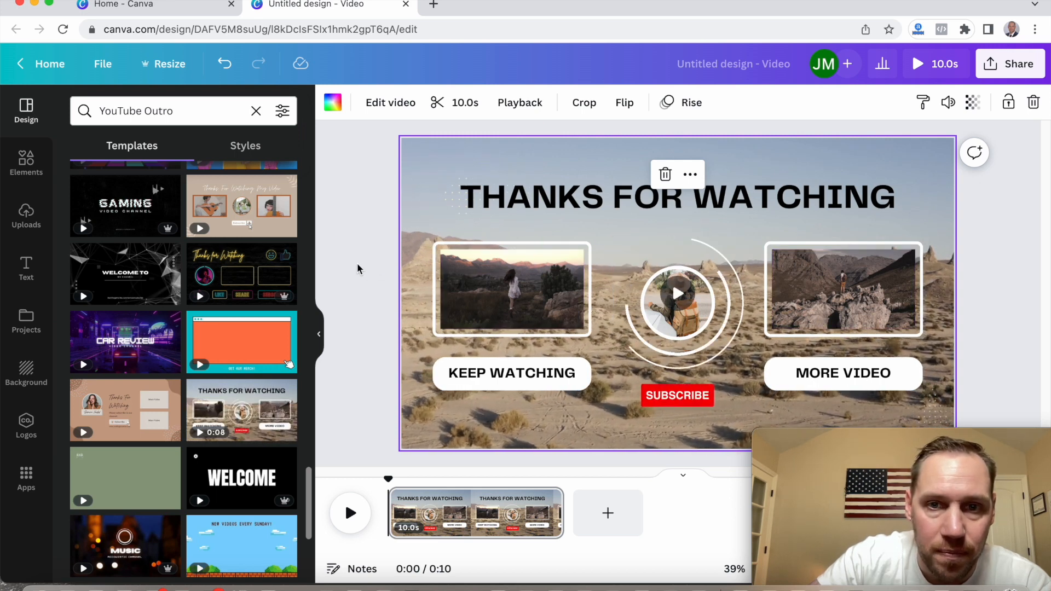
Step: Recolor the "THANKS FOR WATCHING" heading to the blue 004aad
{"action": "left_click", "coordinate": [599, 211]}
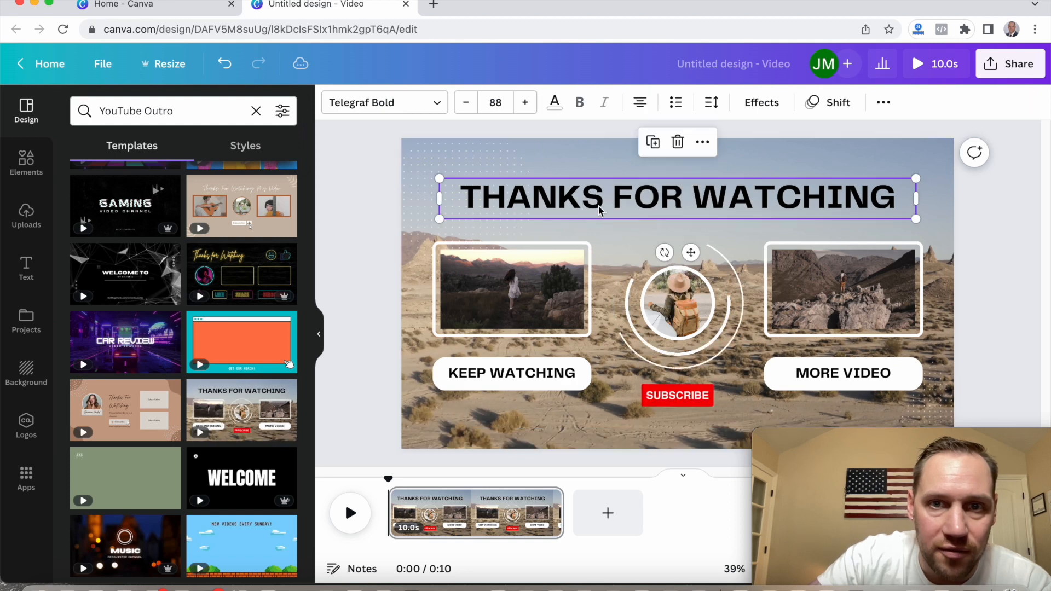
{"action": "left_click", "coordinate": [598, 201]}
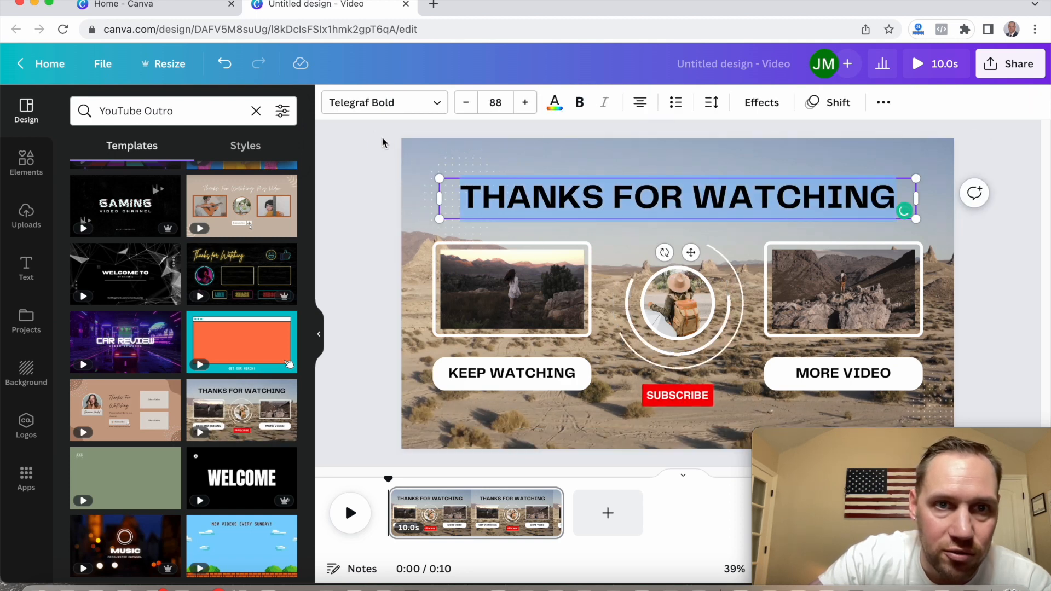
{"action": "left_click", "coordinate": [554, 105]}
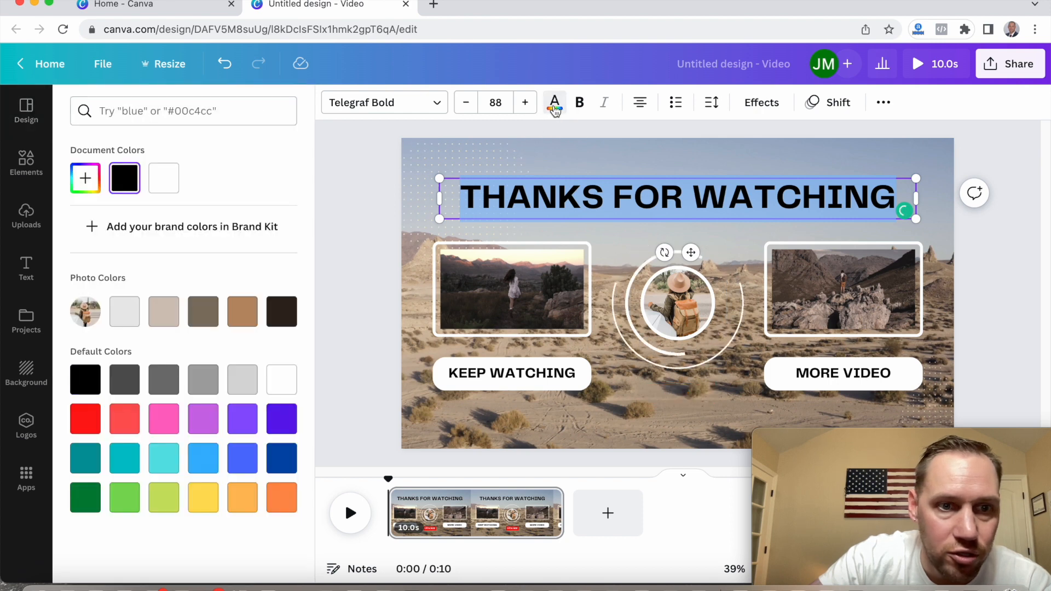
{"action": "left_click", "coordinate": [192, 116]}
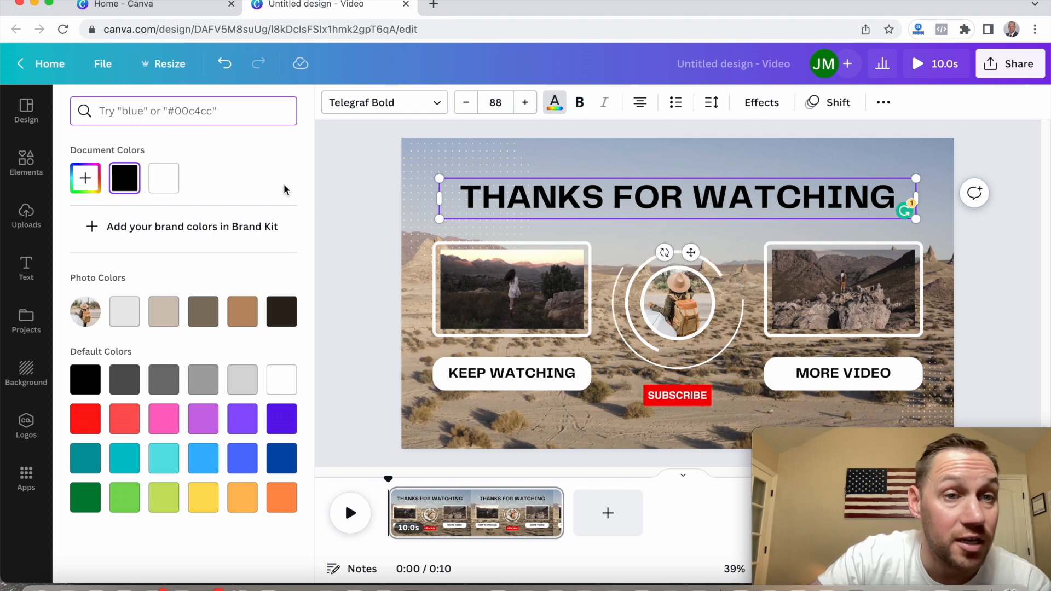
{"action": "type", "text": "004aad"}
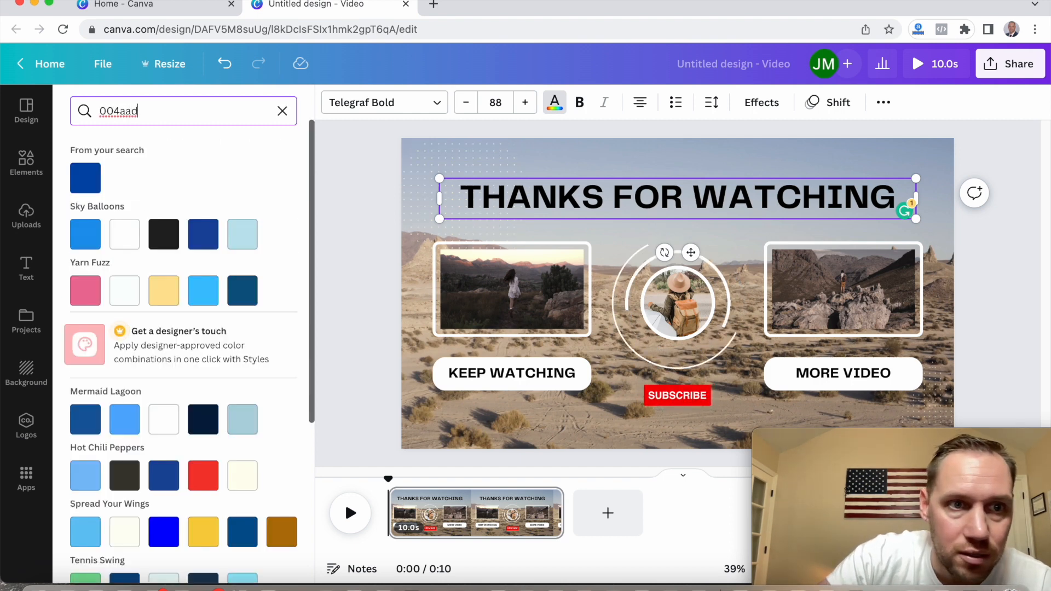
{"action": "left_click", "coordinate": [85, 182]}
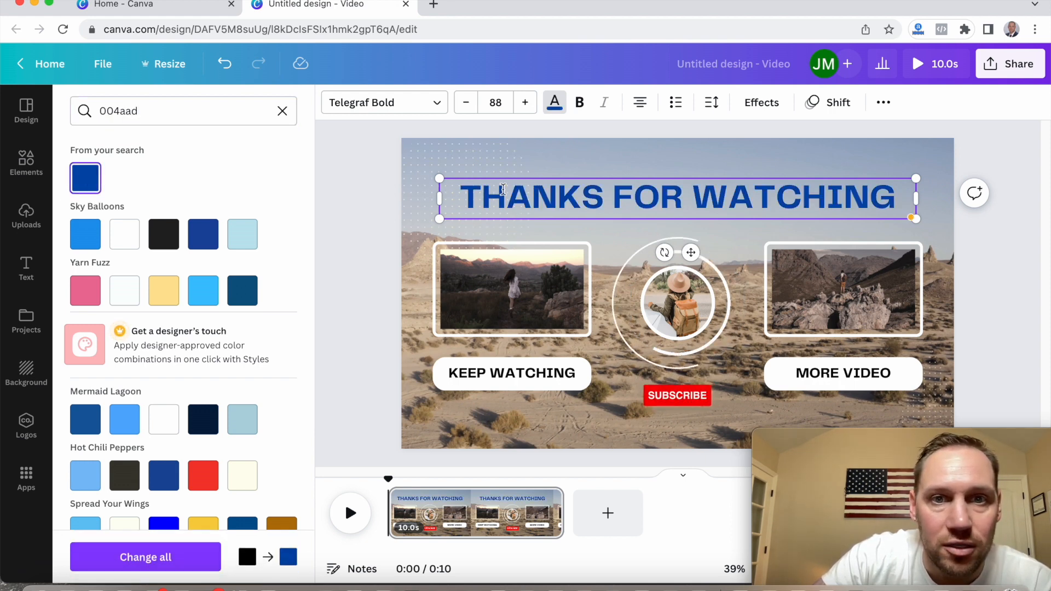
{"action": "left_click", "coordinate": [1002, 279]}
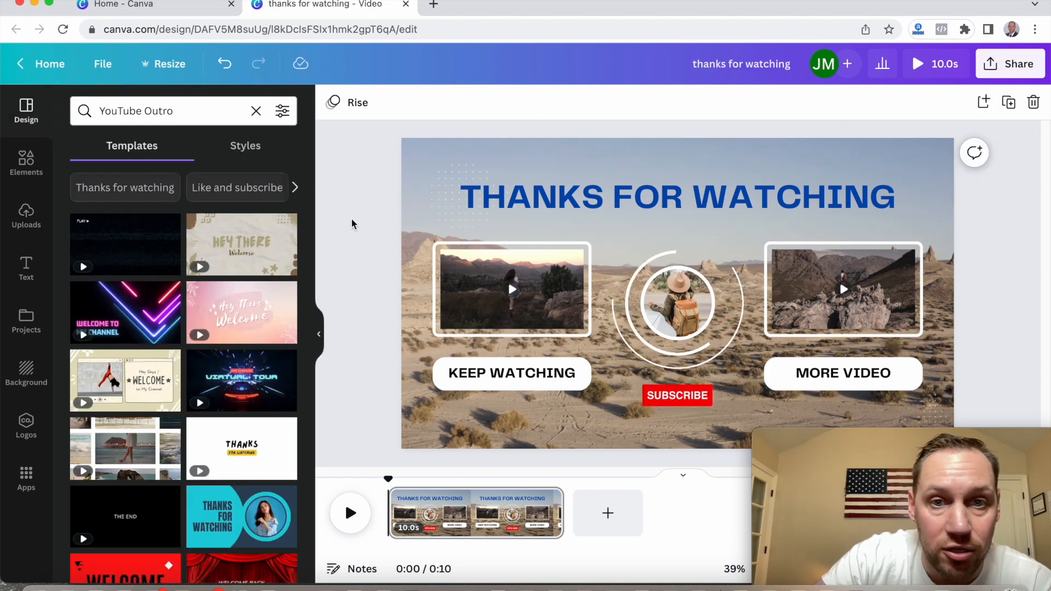
Step: Recolor the "KEEP WATCHING" and "MORE VIDEO" label texts to the same blue 004aad
{"action": "left_click", "coordinate": [564, 380]}
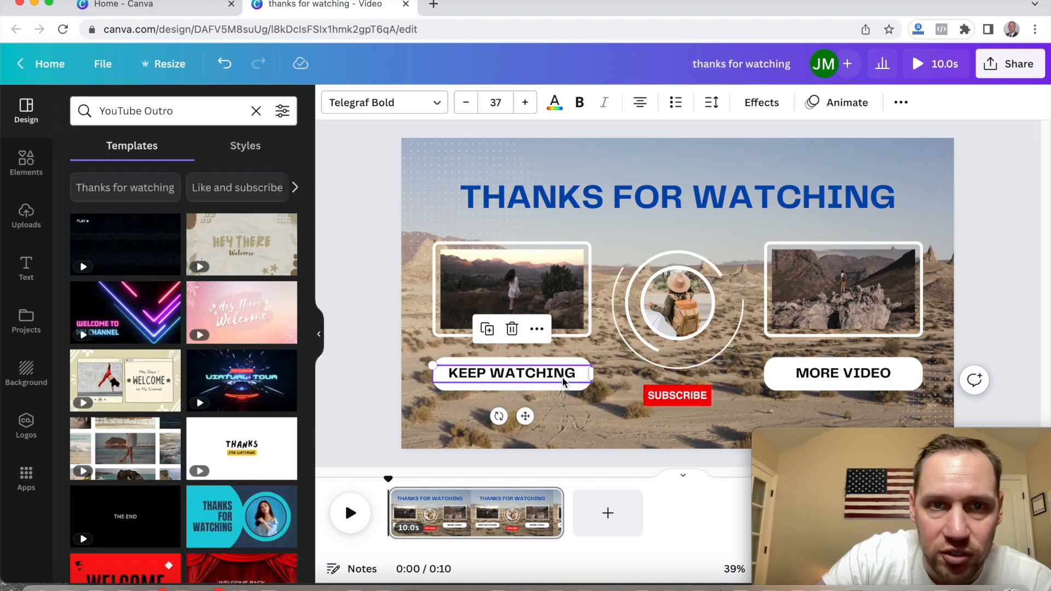
{"action": "left_click", "coordinate": [554, 103]}
{"action": "left_click", "coordinate": [85, 178]}
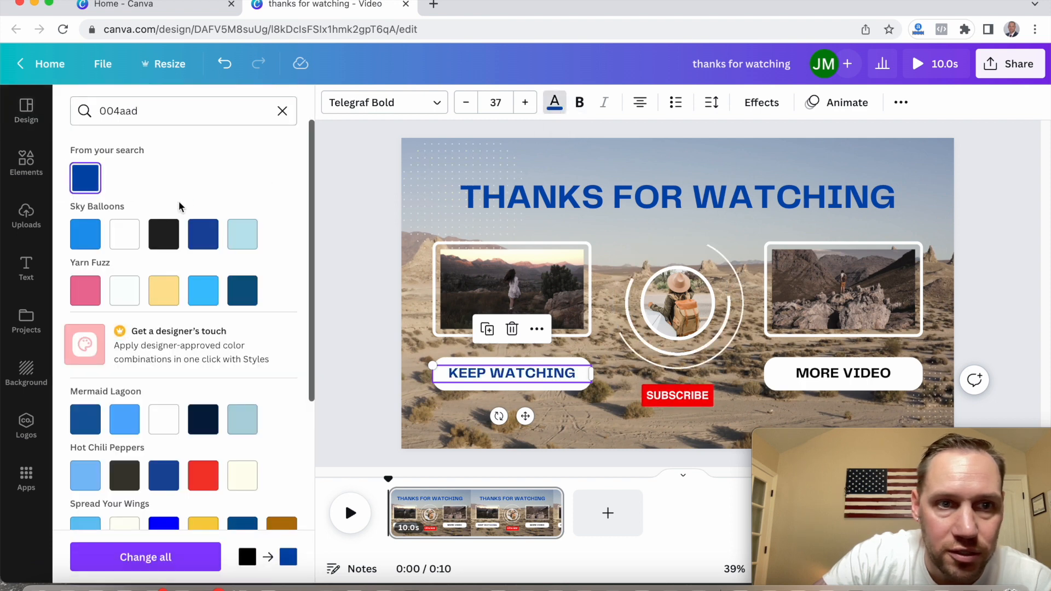
{"action": "left_click", "coordinate": [815, 376]}
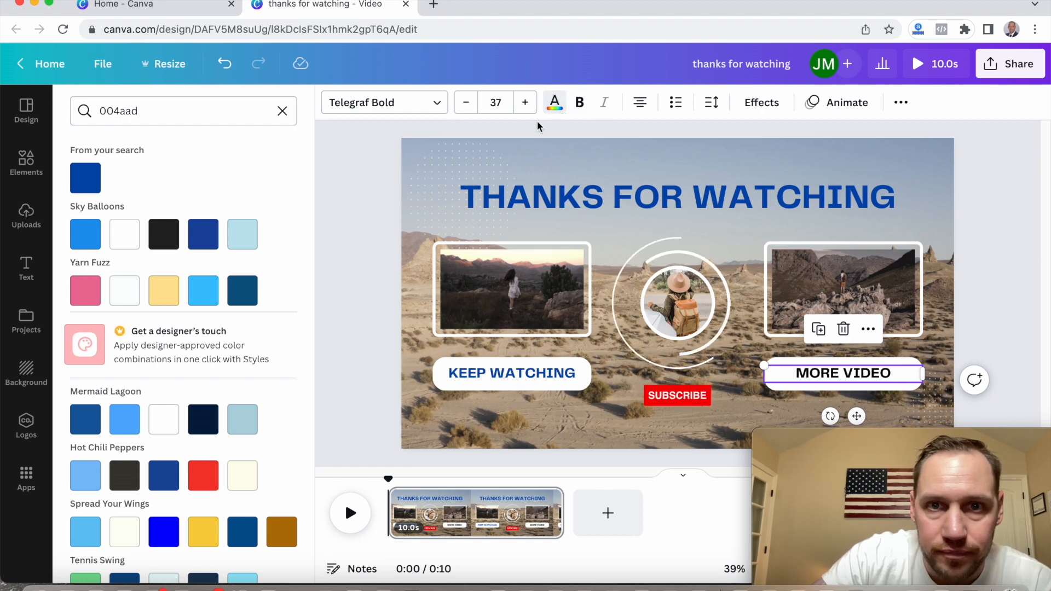
{"action": "left_click", "coordinate": [84, 178]}
{"action": "key", "text": "Escape"}
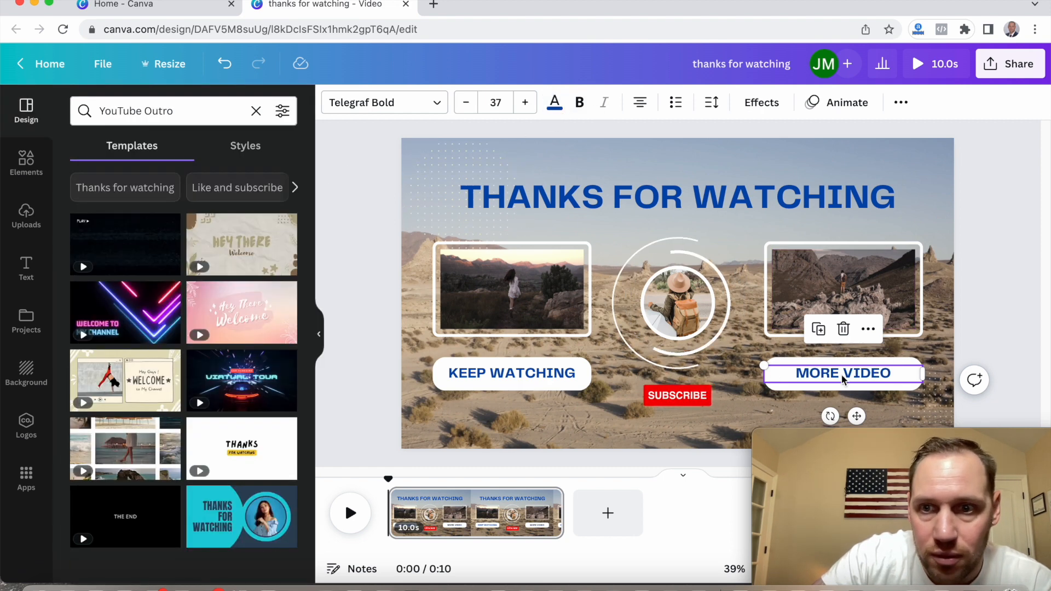
{"action": "left_click", "coordinate": [980, 299]}
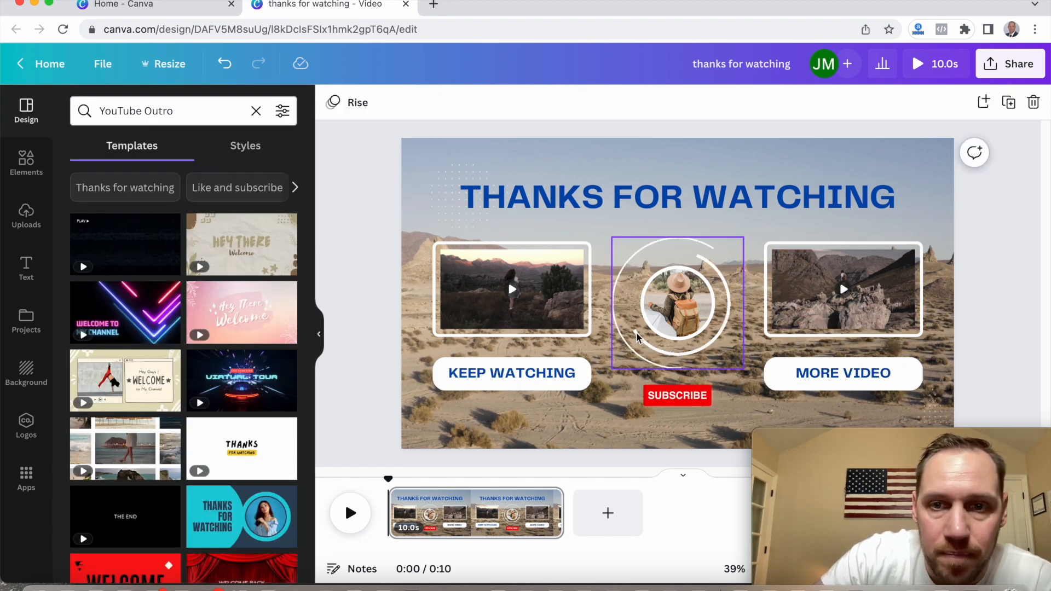
Step: Delete the video and frame on the right side of the design, along with the "MORE VIDEO" text and its white label shape
{"action": "left_click", "coordinate": [828, 290]}
{"action": "key", "text": "Delete"}
{"action": "left_click", "coordinate": [826, 283]}
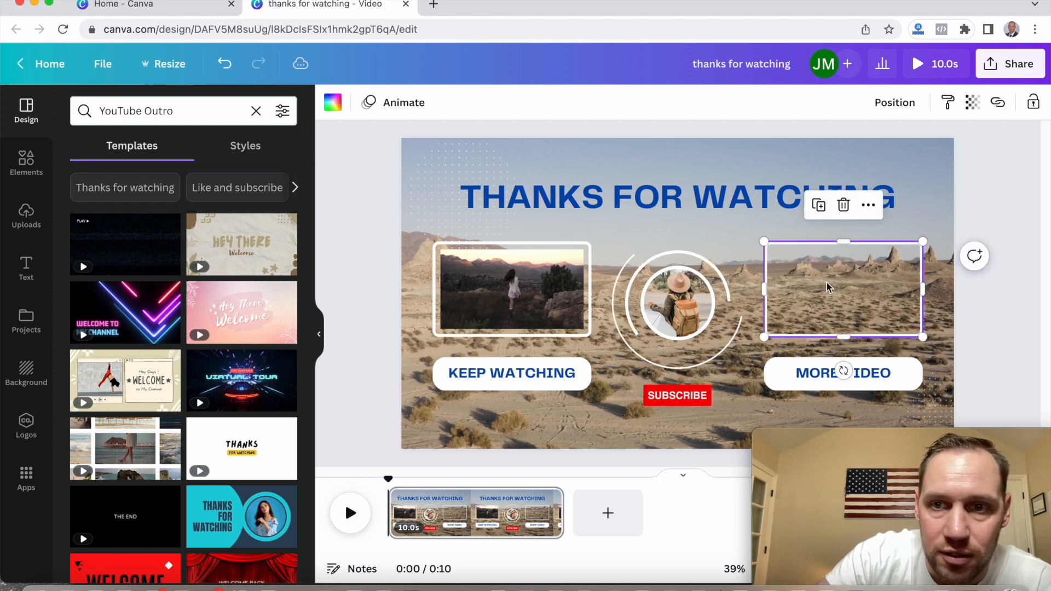
{"action": "key", "text": "Delete"}
{"action": "left_click", "coordinate": [814, 372]}
{"action": "key", "text": "Delete"}
{"action": "left_click", "coordinate": [846, 385]}
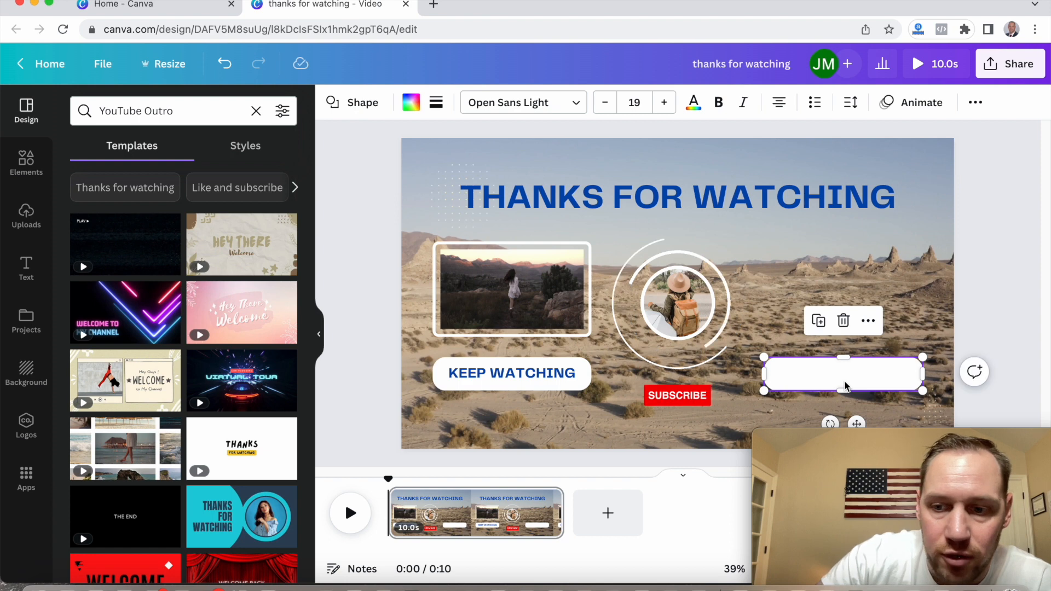
{"action": "key", "text": "Delete"}
Step: Move the circular photo graphic with its rings to the design's right side and enlarge the white circle and rings
{"action": "left_click", "coordinate": [678, 304]}
{"action": "left_click_drag", "start_coordinate": [678, 304], "coordinate": [847, 291]}
{"action": "left_click_drag", "start_coordinate": [890, 348], "coordinate": [938, 395]}
{"action": "left_click_drag", "start_coordinate": [763, 220], "coordinate": [713, 168]}
{"action": "left_click_drag", "start_coordinate": [800, 265], "coordinate": [785, 281]}
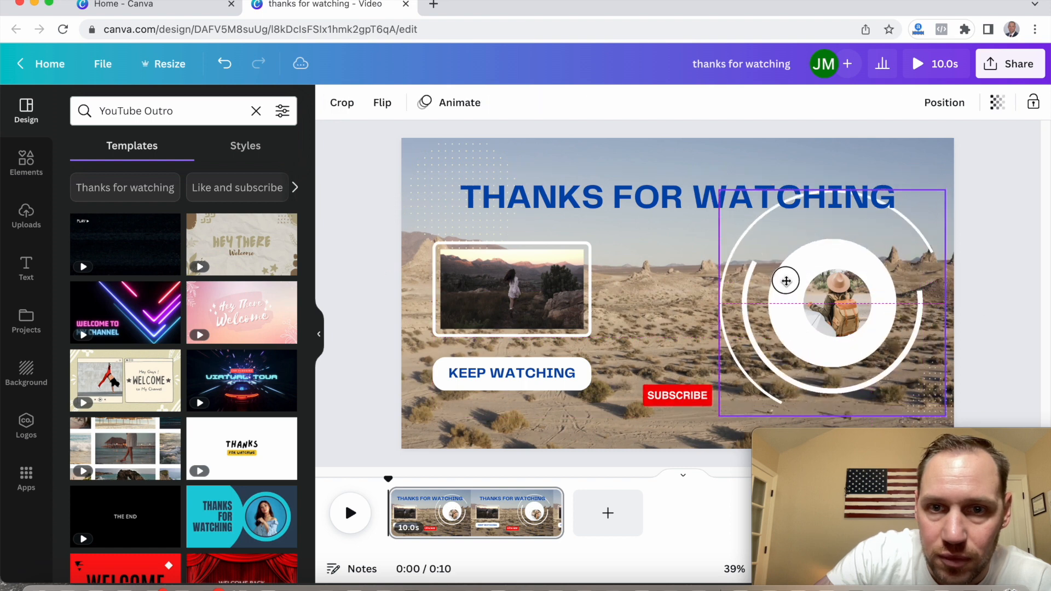
{"action": "left_click", "coordinate": [837, 307]}
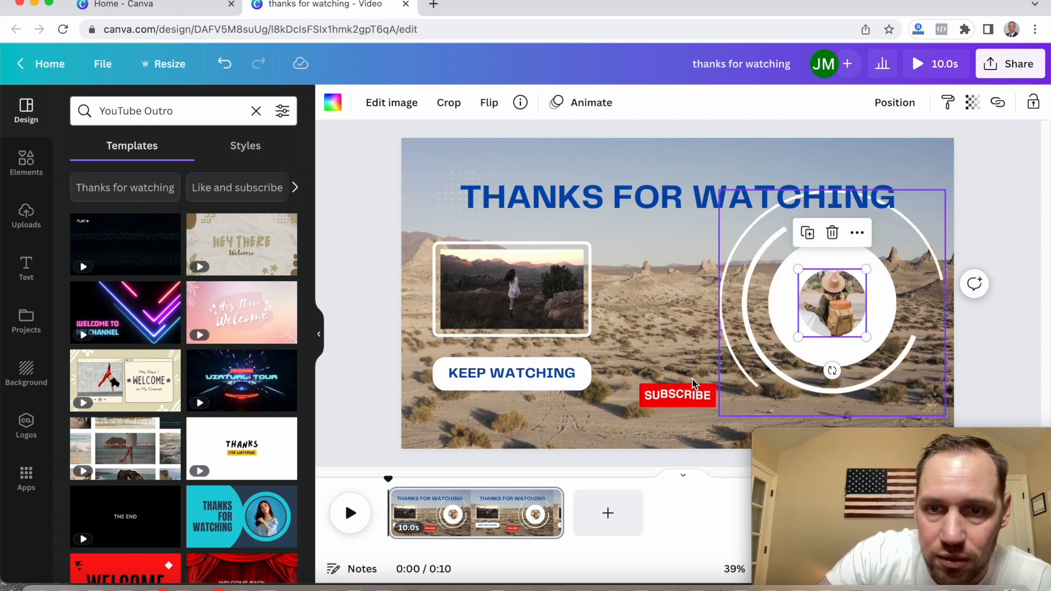
Step: Move the red SUBSCRIBE button between the video frame and the circle and enlarge it
{"action": "left_click_drag", "start_coordinate": [682, 390], "coordinate": [594, 281]}
{"action": "left_click_drag", "start_coordinate": [672, 304], "coordinate": [673, 305]}
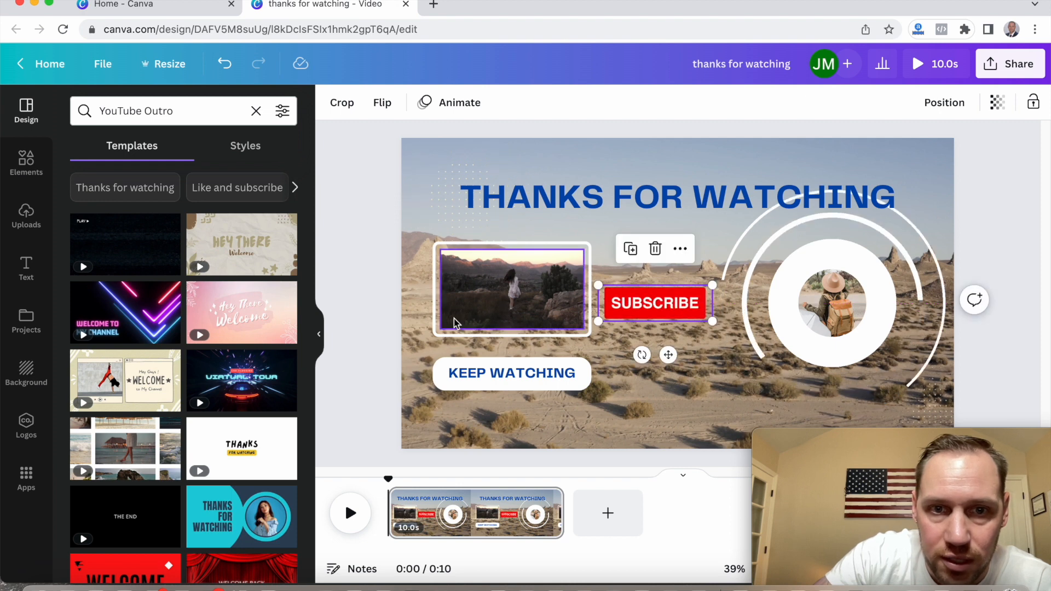
{"action": "left_click", "coordinate": [465, 309]}
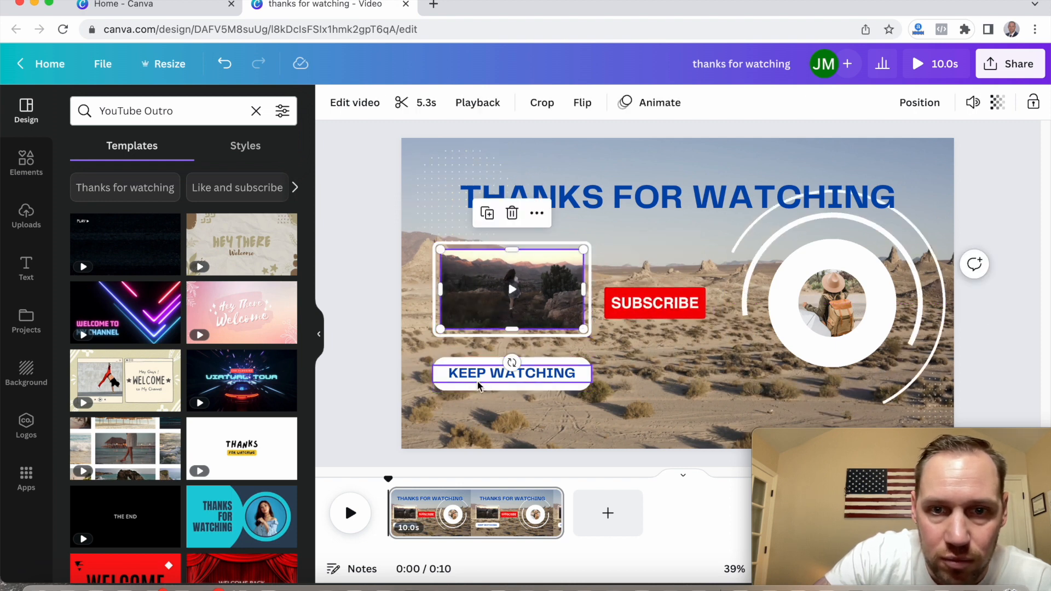
{"action": "left_click", "coordinate": [669, 395]}
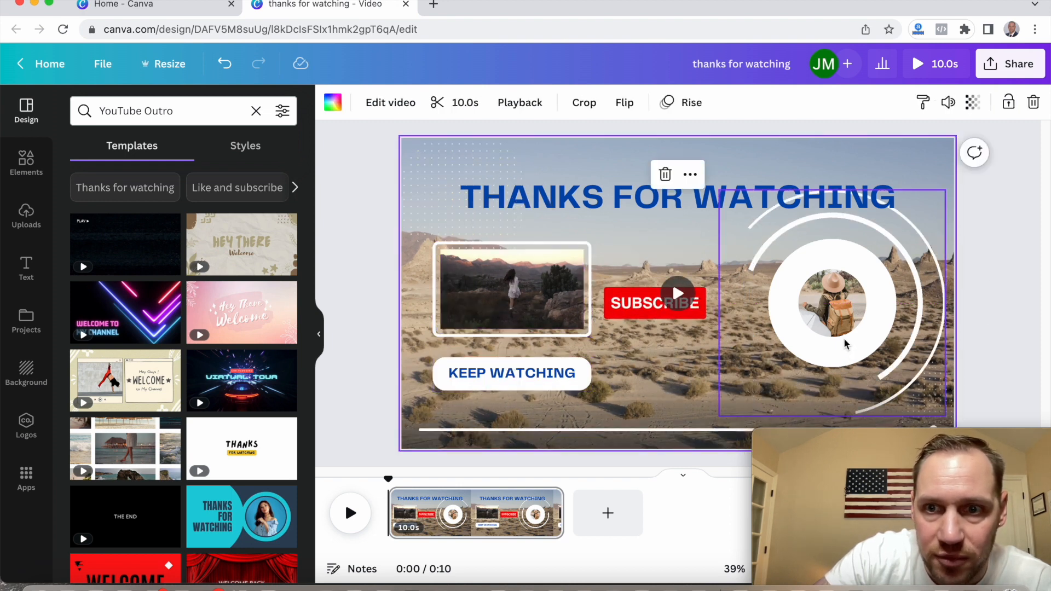
Step: Enlarge and recenter the backpacker photo inside the white circle, and remove it from the design
{"action": "left_click", "coordinate": [972, 290]}
{"action": "left_click", "coordinate": [813, 323]}
{"action": "left_click", "coordinate": [812, 323]}
{"action": "left_click_drag", "start_coordinate": [798, 336], "coordinate": [782, 350]}
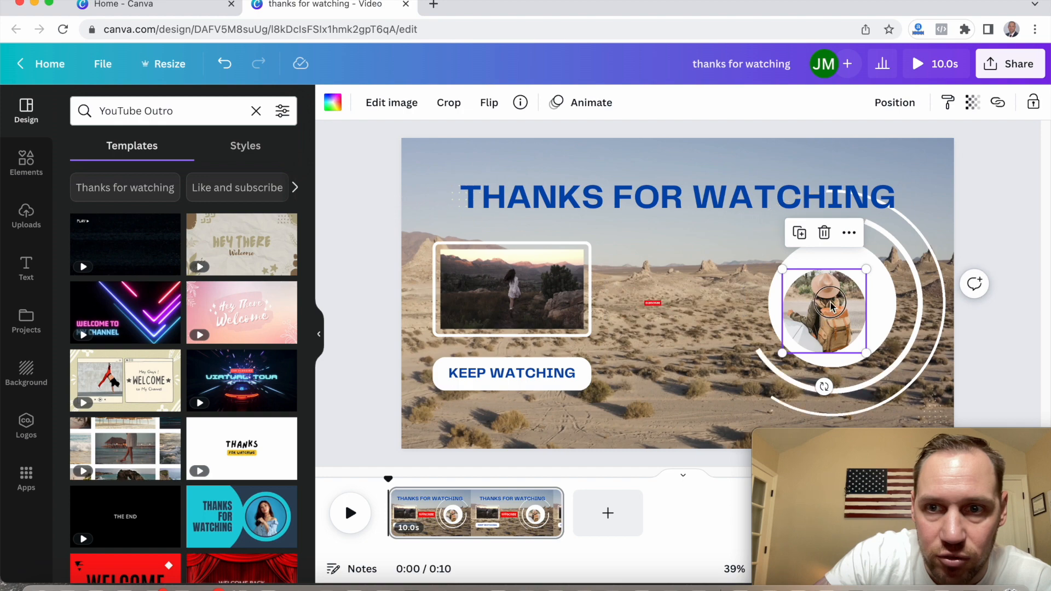
{"action": "left_click_drag", "start_coordinate": [838, 294], "coordinate": [843, 295]}
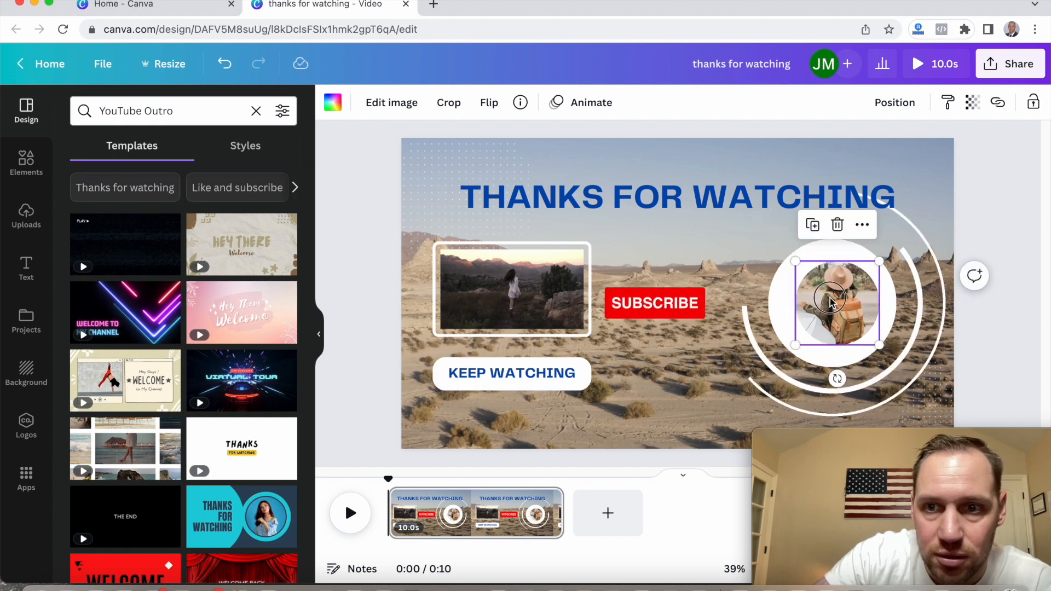
{"action": "left_click_drag", "start_coordinate": [830, 300], "coordinate": [829, 303]}
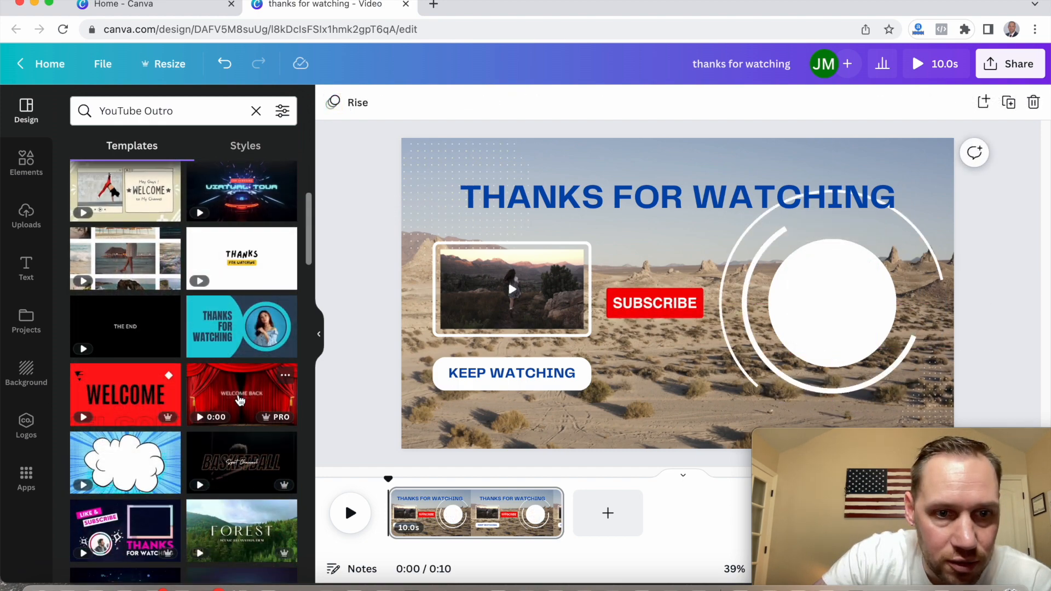
Step: Find and apply the blue-and-red striped "Thanks for Watching, Don't Forget to Subscribe" template from the YouTube Outro results
{"action": "scroll", "coordinate": [238, 401], "scroll_direction": "down", "scroll_amount": 4}
{"action": "scroll", "coordinate": [238, 401], "scroll_direction": "down", "scroll_amount": 3}
{"action": "scroll", "coordinate": [251, 377], "scroll_direction": "down", "scroll_amount": 2}
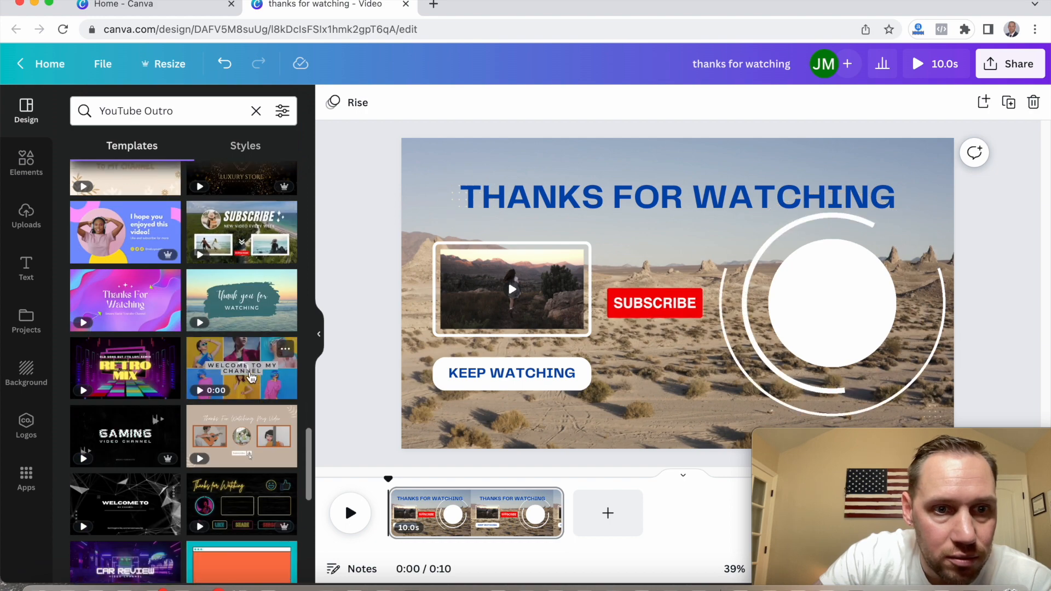
{"action": "scroll", "coordinate": [251, 378], "scroll_direction": "down", "scroll_amount": 2}
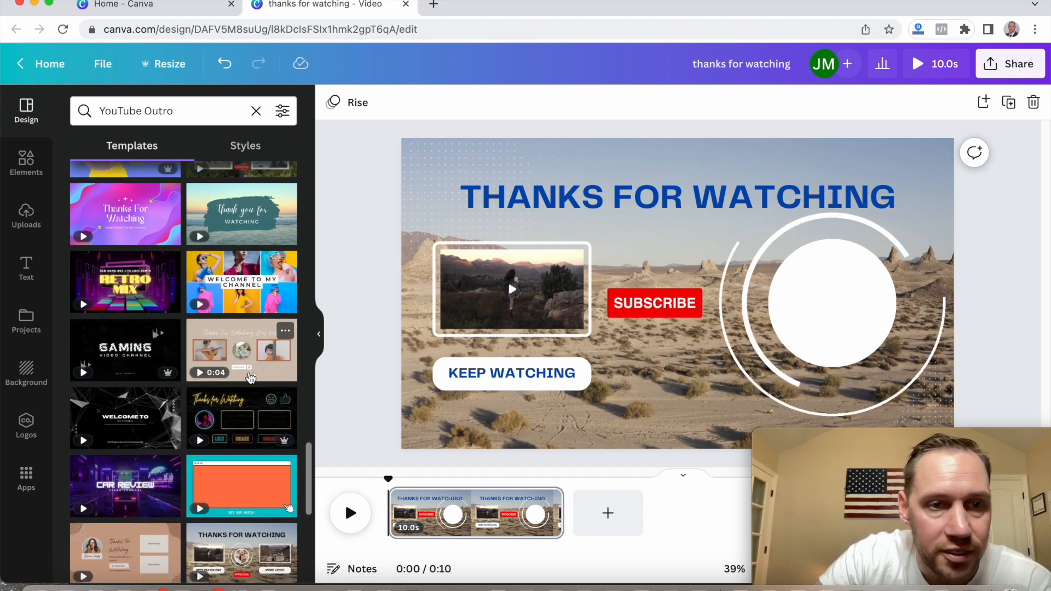
{"action": "scroll", "coordinate": [250, 377], "scroll_direction": "down", "scroll_amount": 5}
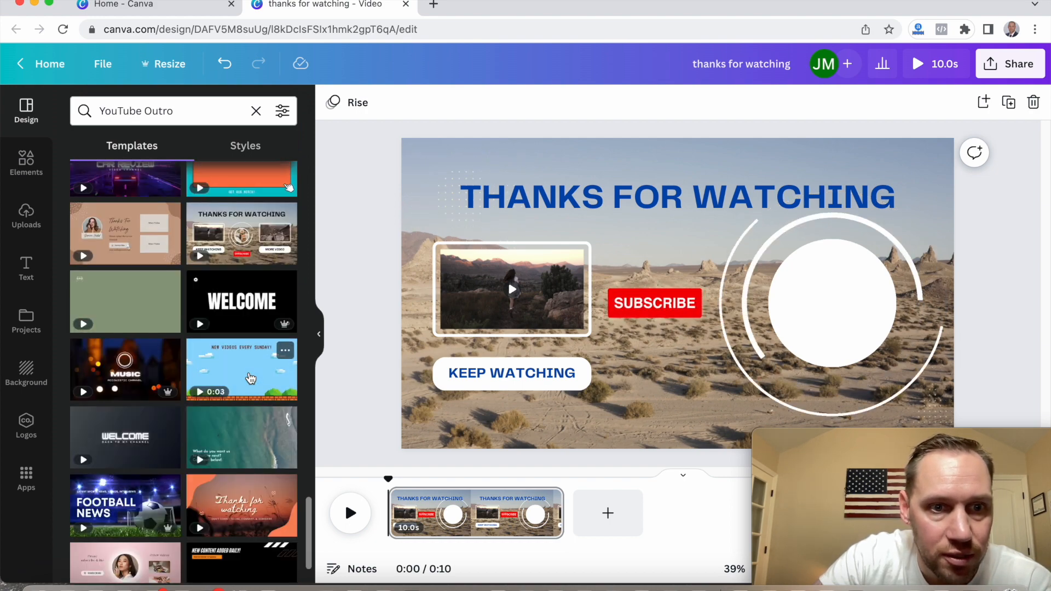
{"action": "scroll", "coordinate": [250, 378], "scroll_direction": "down", "scroll_amount": 1}
{"action": "scroll", "coordinate": [250, 378], "scroll_direction": "down", "scroll_amount": 2}
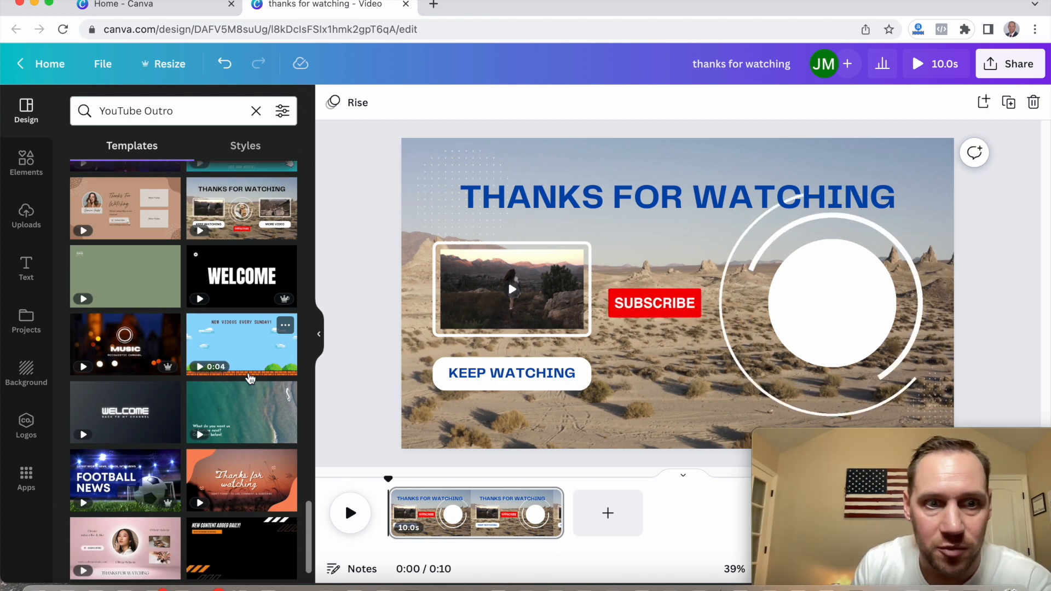
{"action": "scroll", "coordinate": [250, 378], "scroll_direction": "down", "scroll_amount": 5}
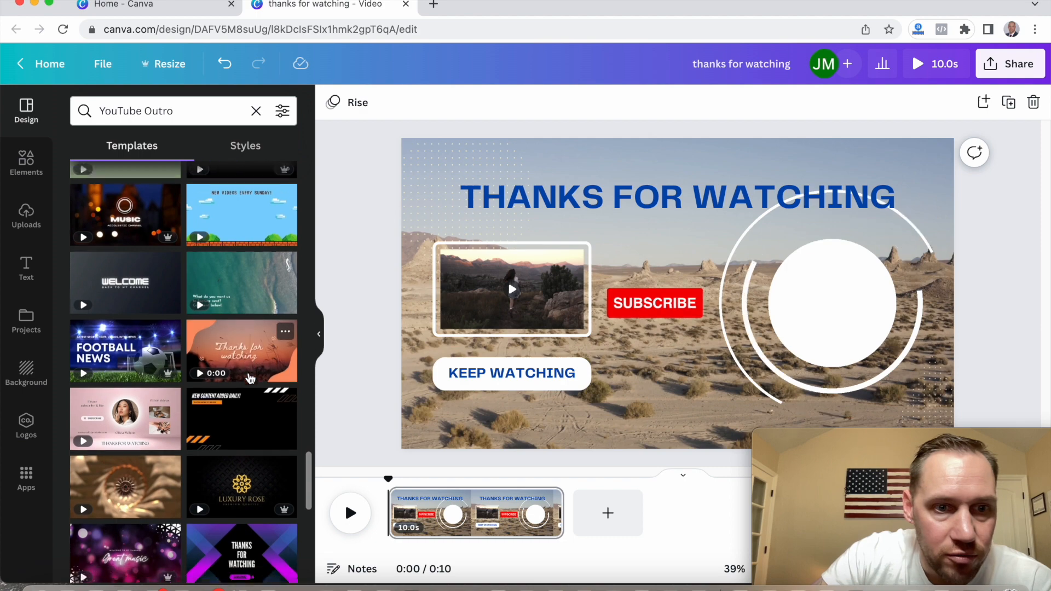
{"action": "scroll", "coordinate": [250, 378], "scroll_direction": "down", "scroll_amount": 10}
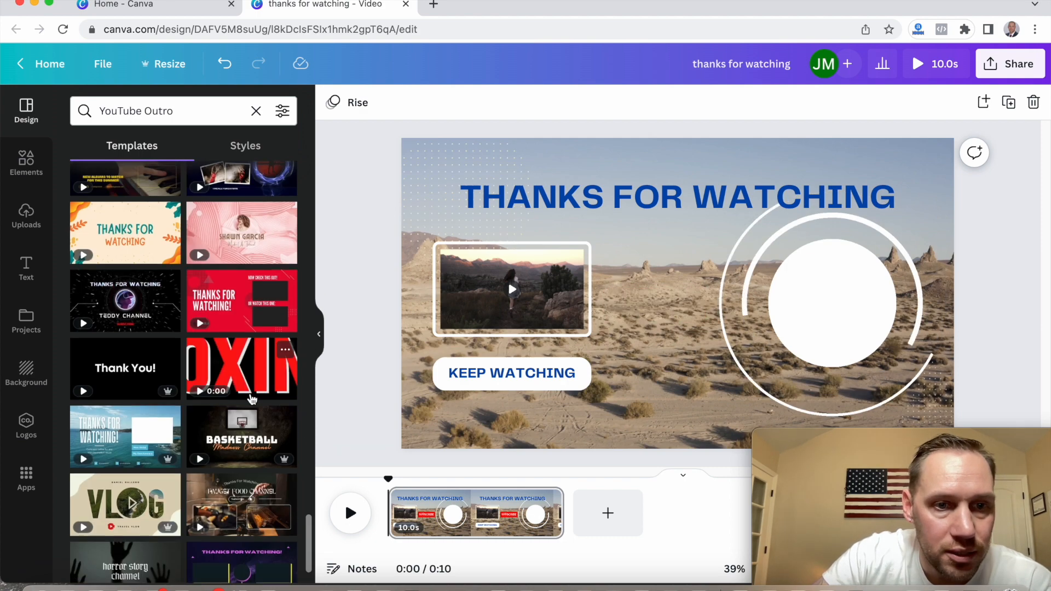
{"action": "scroll", "coordinate": [251, 399], "scroll_direction": "down", "scroll_amount": 7}
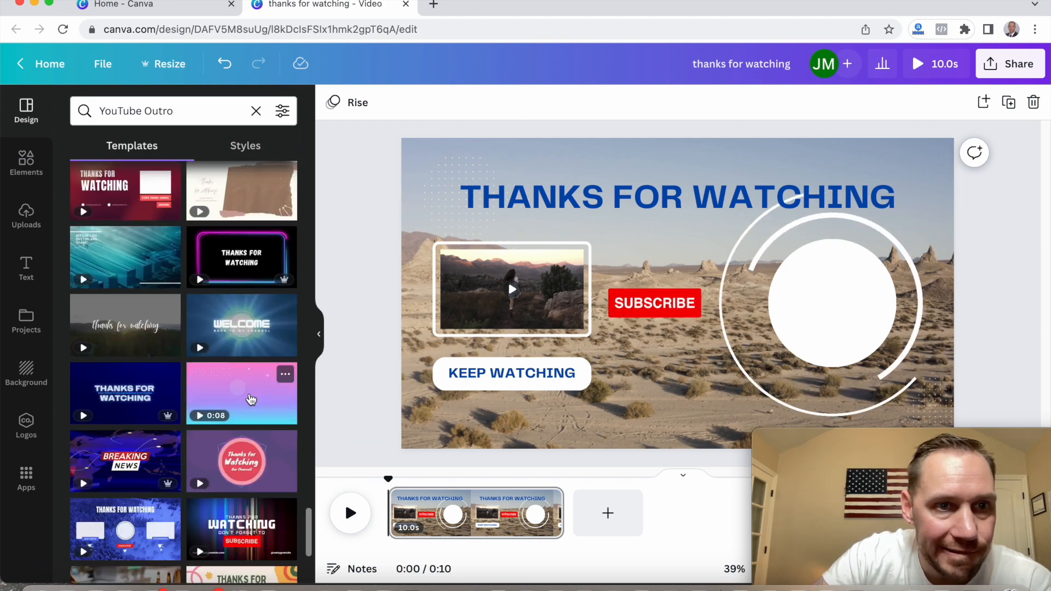
{"action": "scroll", "coordinate": [251, 399], "scroll_direction": "down", "scroll_amount": 3}
{"action": "left_click", "coordinate": [250, 399]}
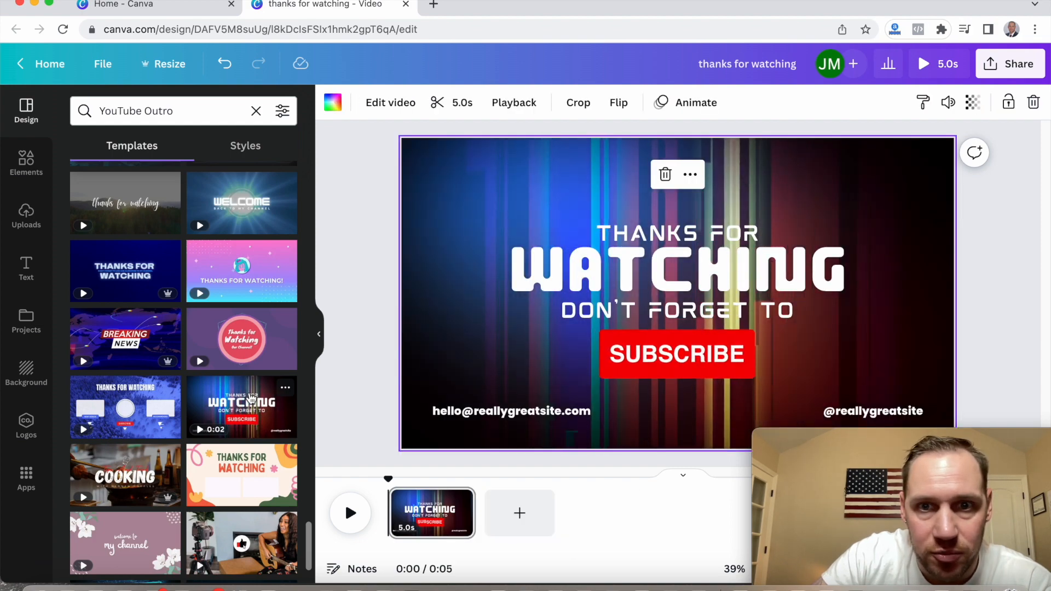
Step: Apply the black template with red hexagonal graphics reading "Thanks for Watching" and "Like, Comment, and Subscribe"
{"action": "scroll", "coordinate": [197, 300], "scroll_direction": "up", "scroll_amount": 10}
{"action": "scroll", "coordinate": [197, 305], "scroll_direction": "up", "scroll_amount": 3}
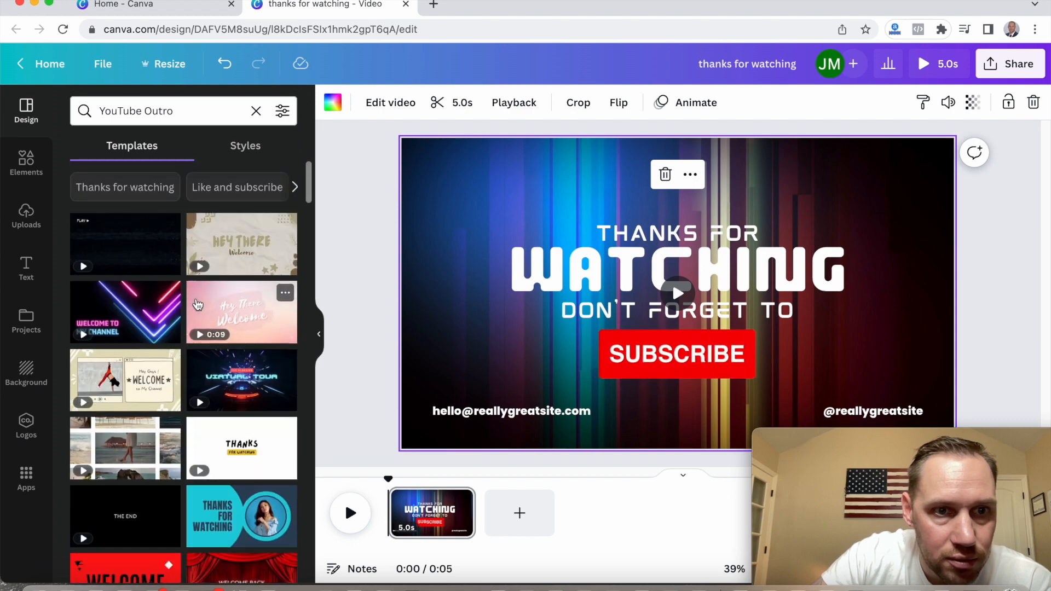
{"action": "scroll", "coordinate": [198, 305], "scroll_direction": "down", "scroll_amount": 10}
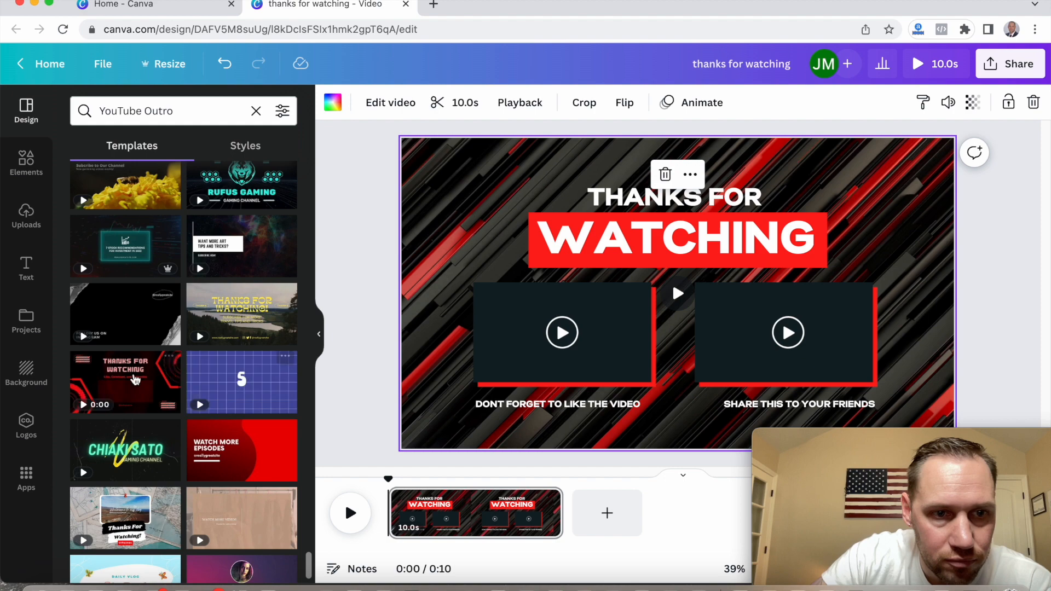
{"action": "left_click", "coordinate": [134, 376]}
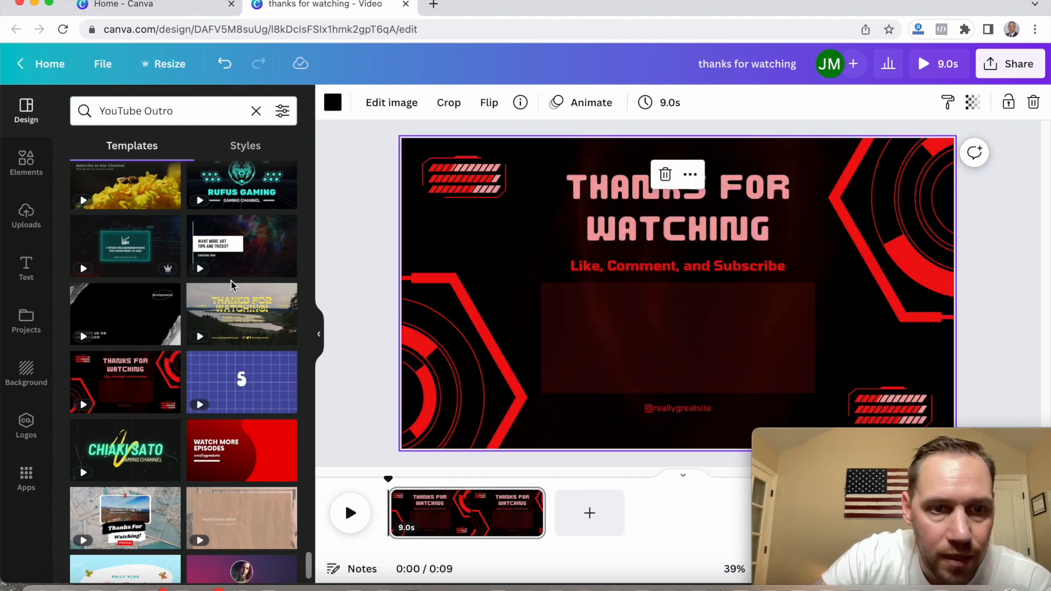
Step: Replace the design with the red and dark "Thanks for Subscribing!" template
{"action": "scroll", "coordinate": [233, 284], "scroll_direction": "down", "scroll_amount": 1}
{"action": "scroll", "coordinate": [233, 285], "scroll_direction": "down", "scroll_amount": 5}
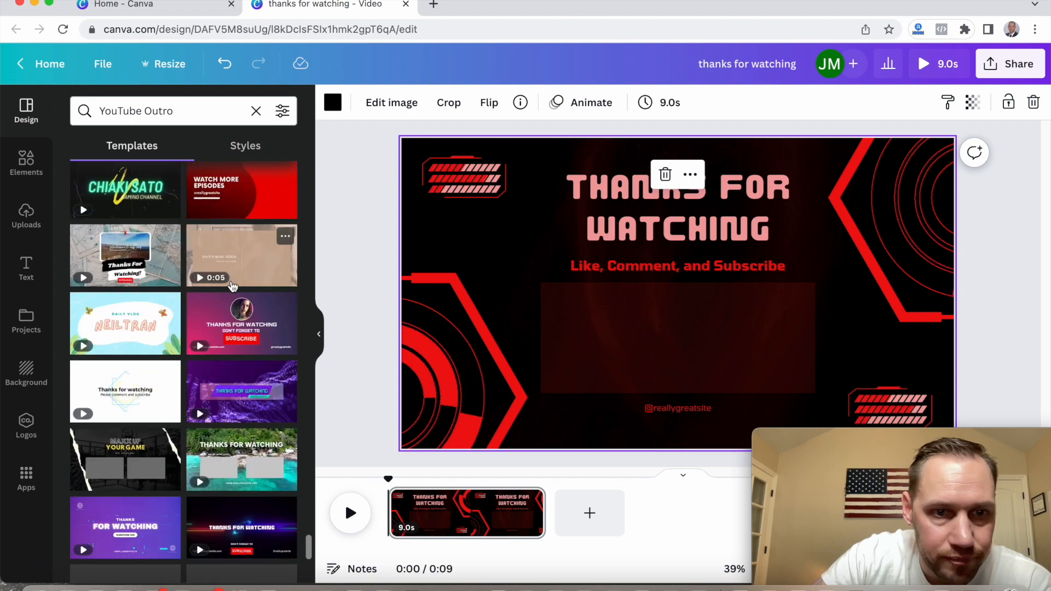
{"action": "scroll", "coordinate": [233, 284], "scroll_direction": "down", "scroll_amount": 7}
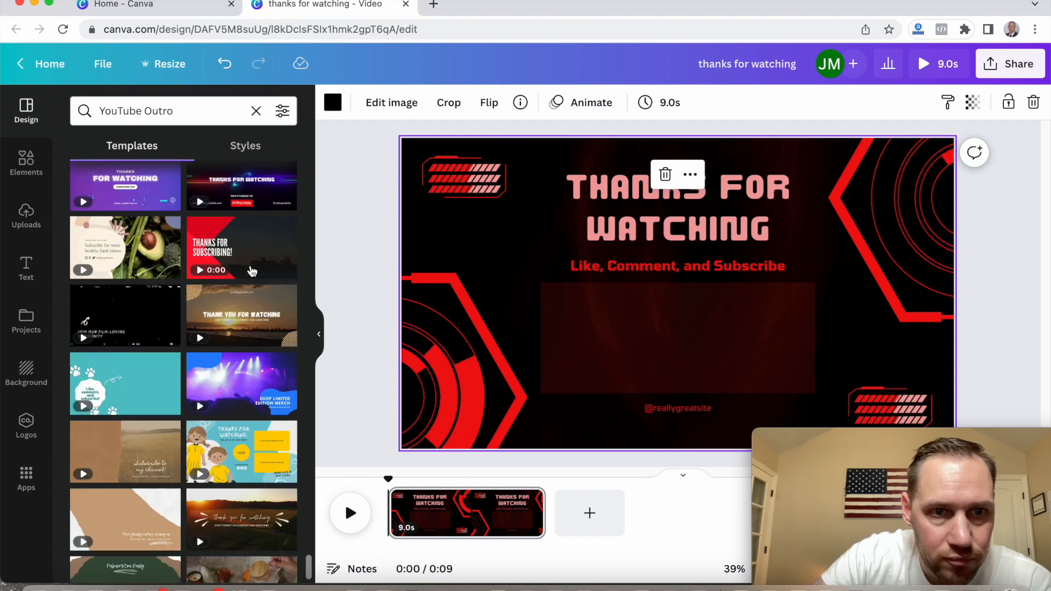
{"action": "left_click", "coordinate": [262, 252]}
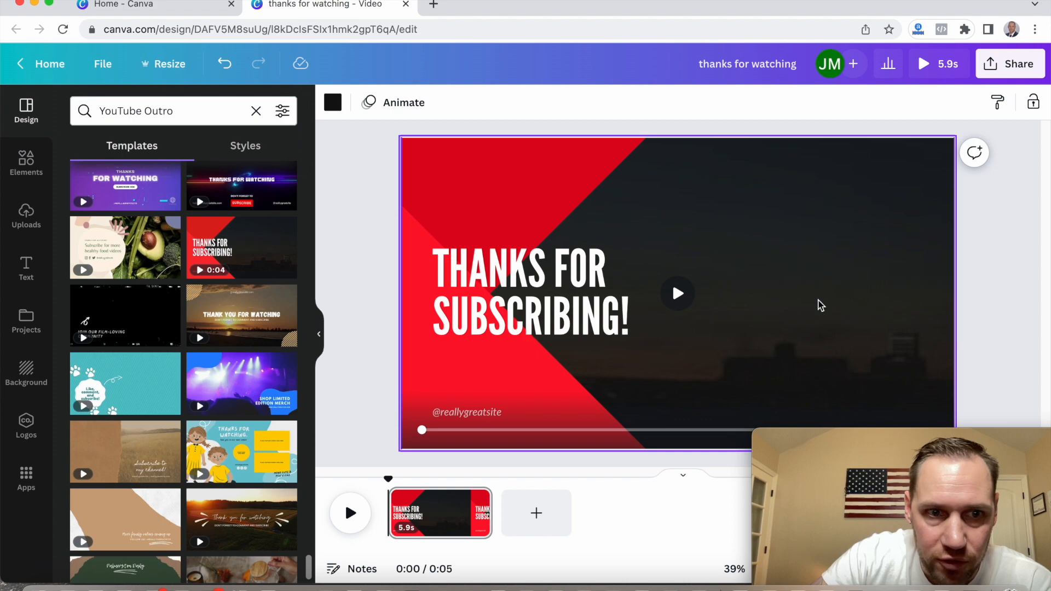
Step: Apply the diagonal-streak "Thanks for Watching" template with a round gamer photo and a Next Video frame
{"action": "scroll", "coordinate": [185, 364], "scroll_direction": "down", "scroll_amount": 10}
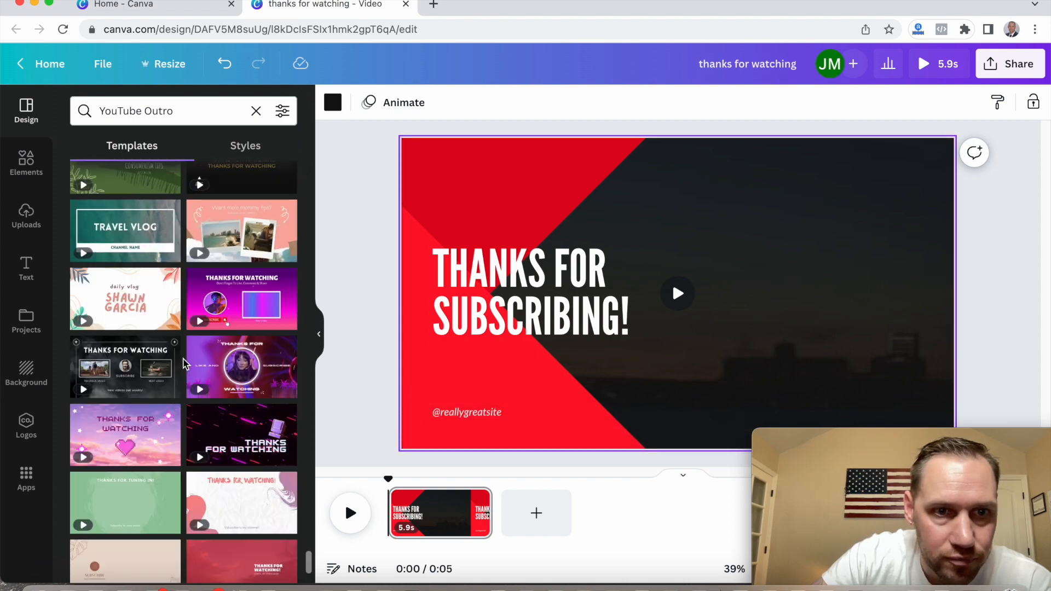
{"action": "scroll", "coordinate": [185, 364], "scroll_direction": "down", "scroll_amount": 5}
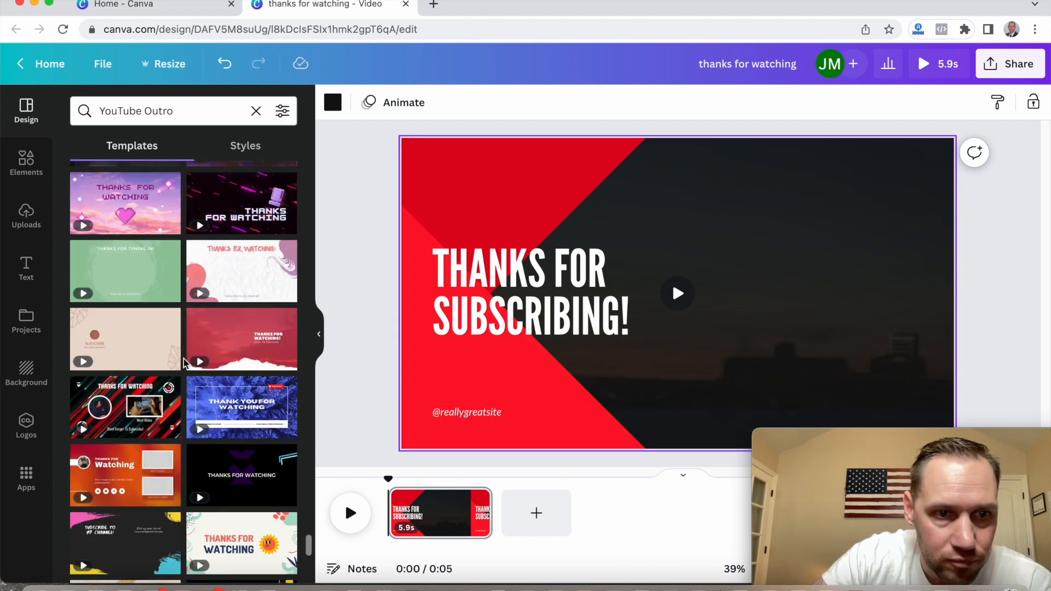
{"action": "left_click", "coordinate": [143, 406]}
{"action": "left_click", "coordinate": [792, 260]}
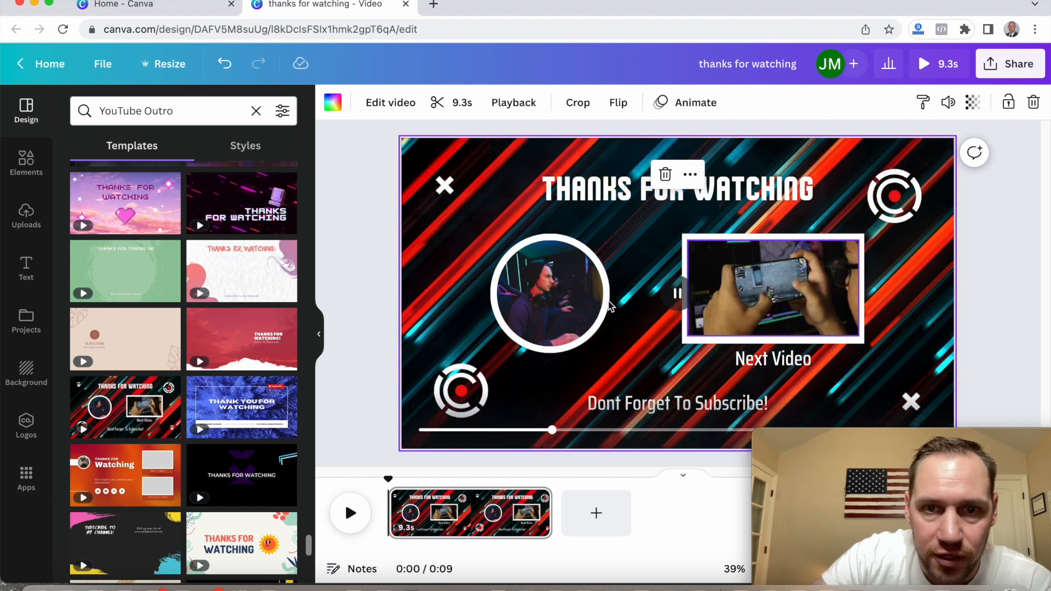
{"action": "left_click", "coordinate": [534, 301]}
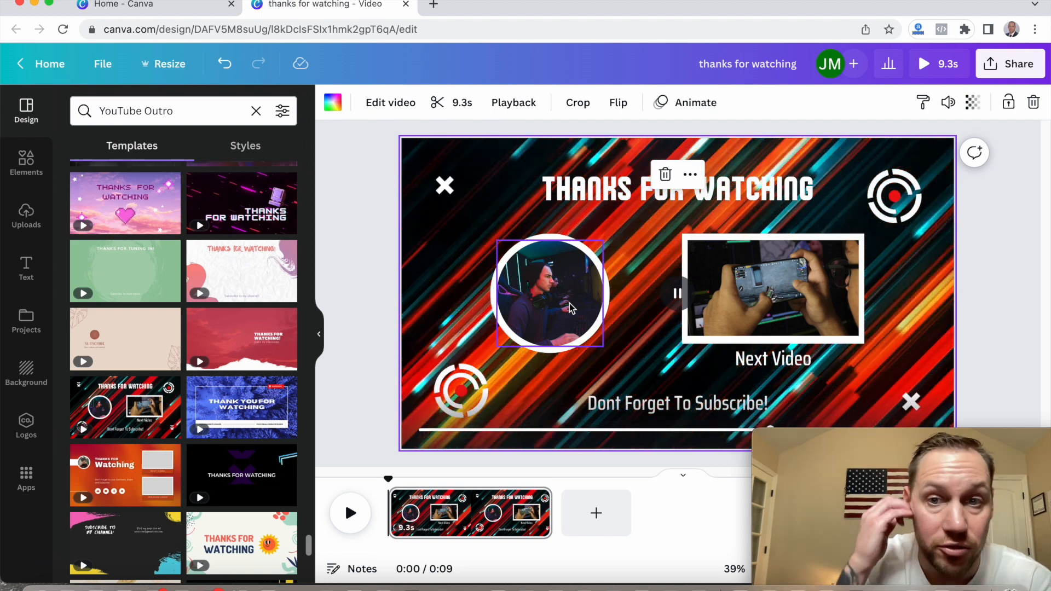
Step: Apply the black-and-red "Thanks for Watching" template with one wide dark red panel
{"action": "scroll", "coordinate": [228, 371], "scroll_direction": "down", "scroll_amount": 5}
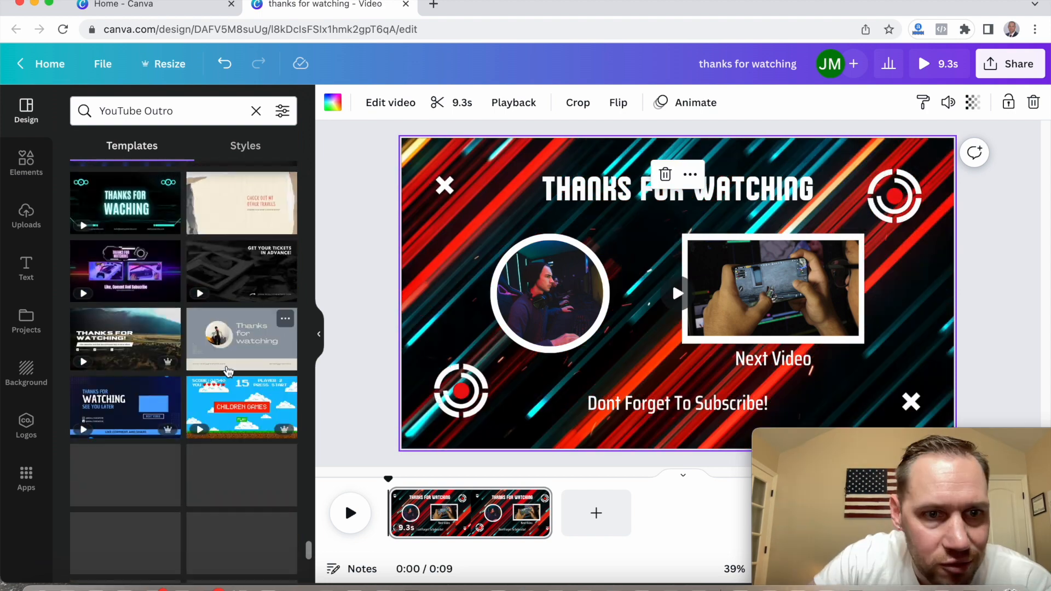
{"action": "scroll", "coordinate": [228, 372], "scroll_direction": "down", "scroll_amount": 10}
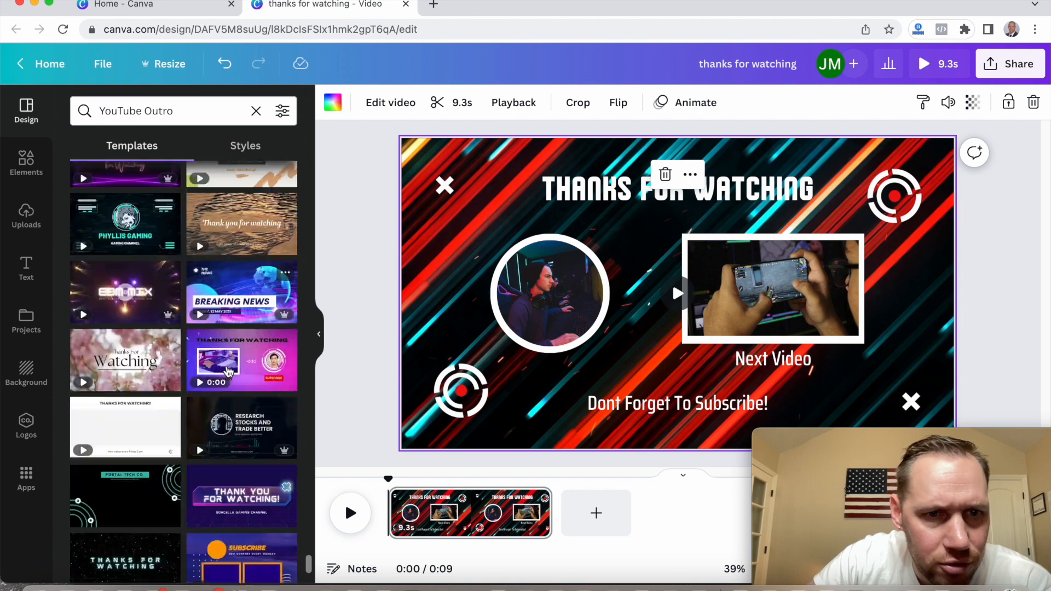
{"action": "scroll", "coordinate": [228, 371], "scroll_direction": "down", "scroll_amount": 3}
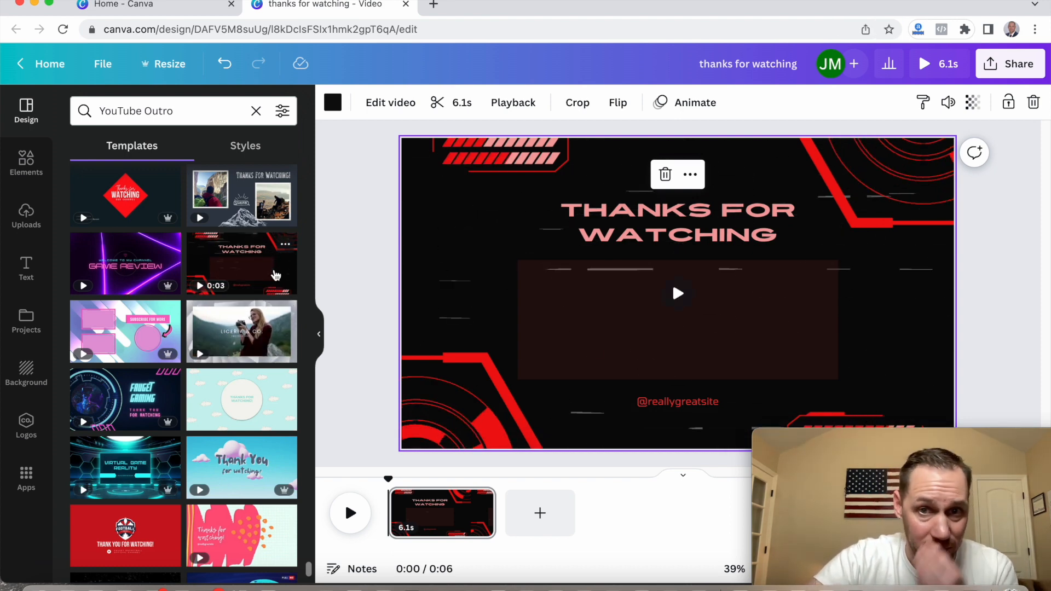
Step: Apply the first page of the "Dark Red and White Modern Thanks For Watching Youtube Outro Video" template and clear its three photos
{"action": "scroll", "coordinate": [219, 410], "scroll_direction": "down", "scroll_amount": 10}
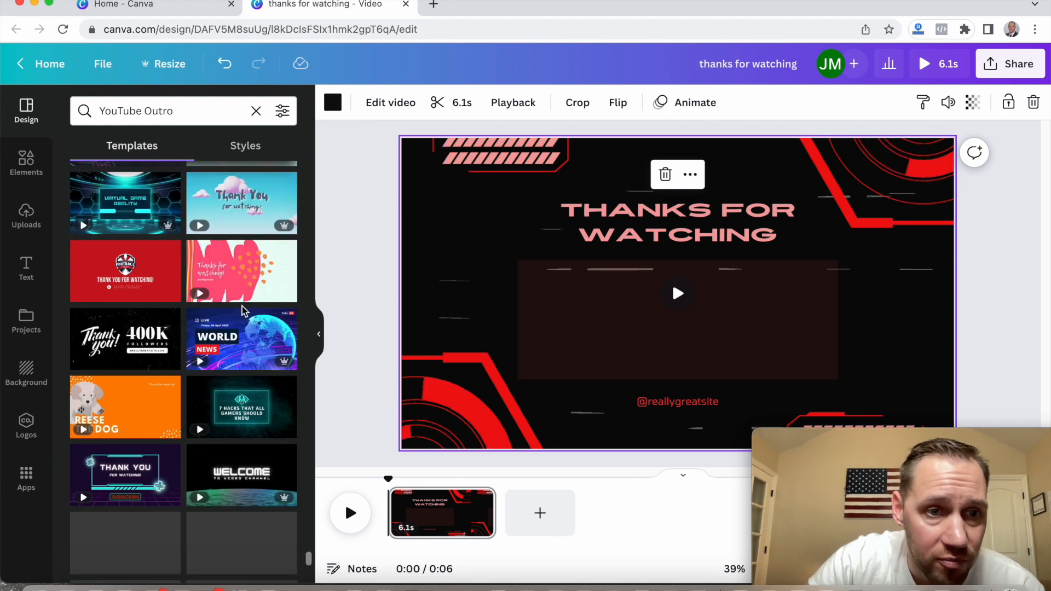
{"action": "left_click", "coordinate": [219, 411]}
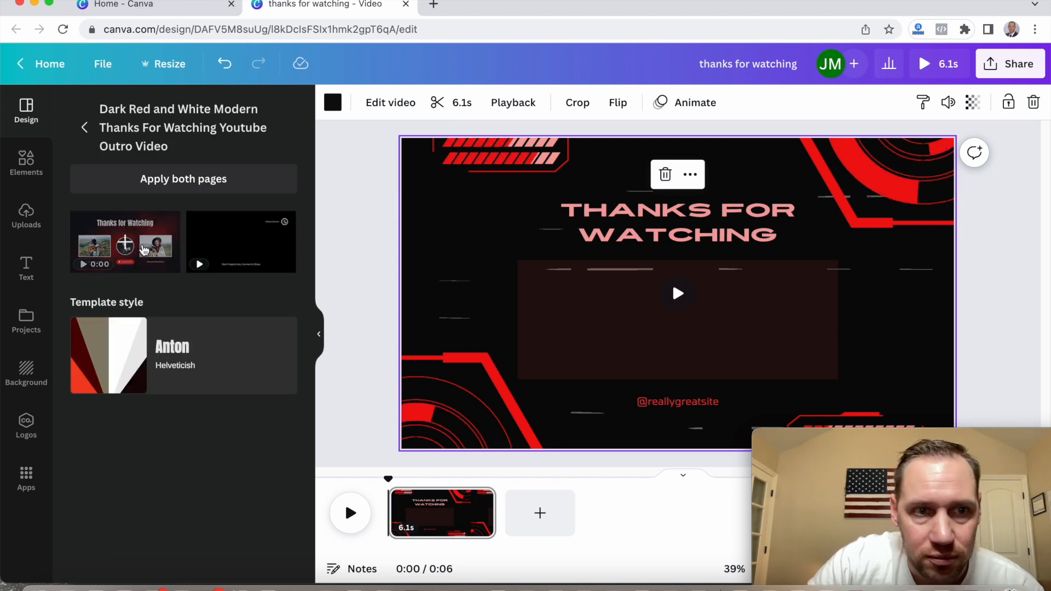
{"action": "left_click", "coordinate": [143, 253]}
{"action": "mouse_move", "coordinate": [693, 322]}
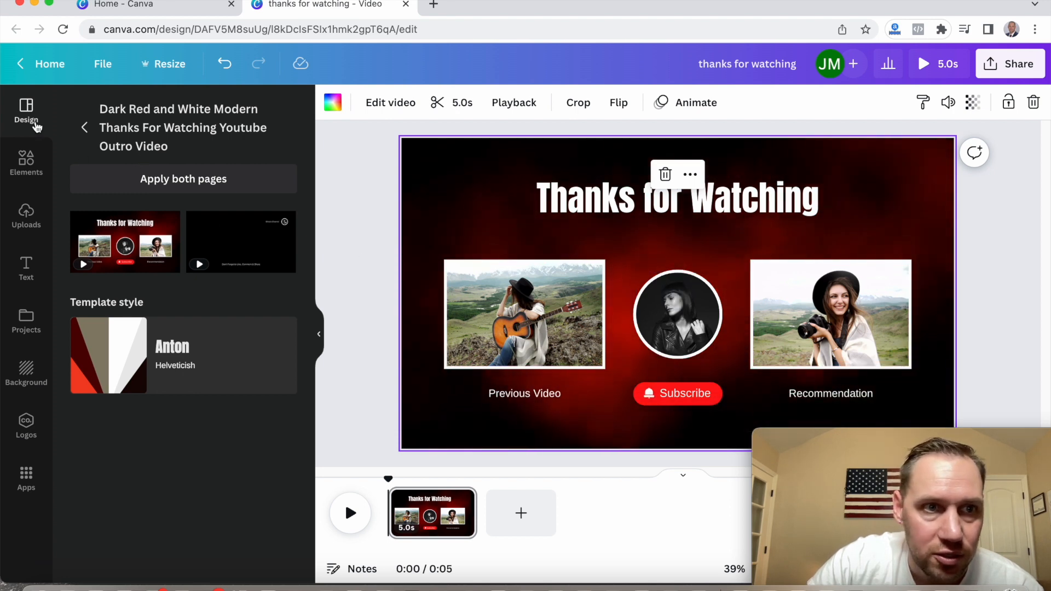
{"action": "mouse_move", "coordinate": [568, 324]}
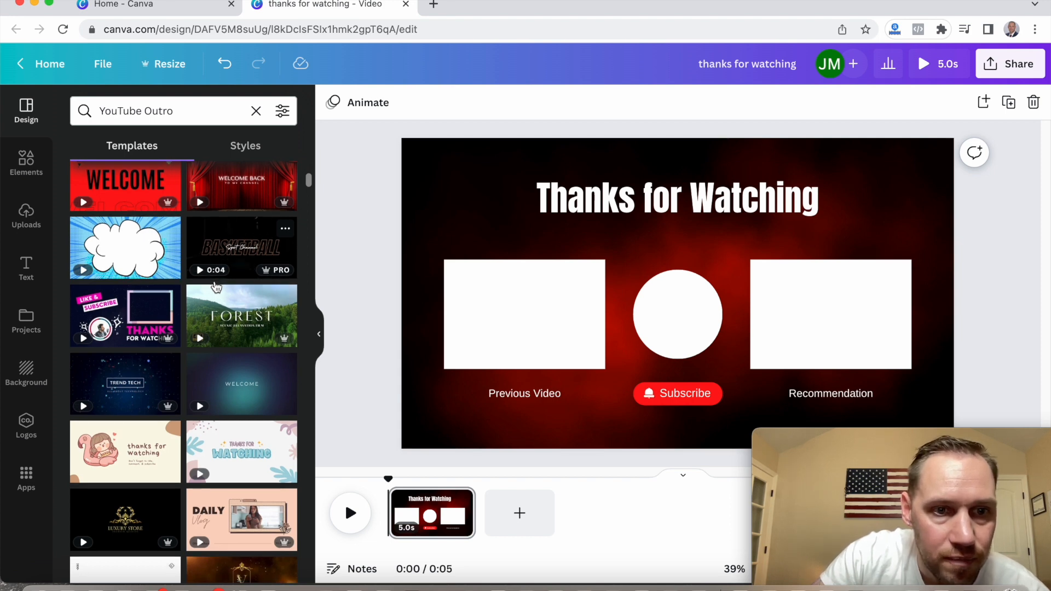
Step: Apply the dark "Thank You for Watching!" template with two red video rectangles and arrow icons
{"action": "scroll", "coordinate": [222, 312], "scroll_direction": "down", "scroll_amount": 5}
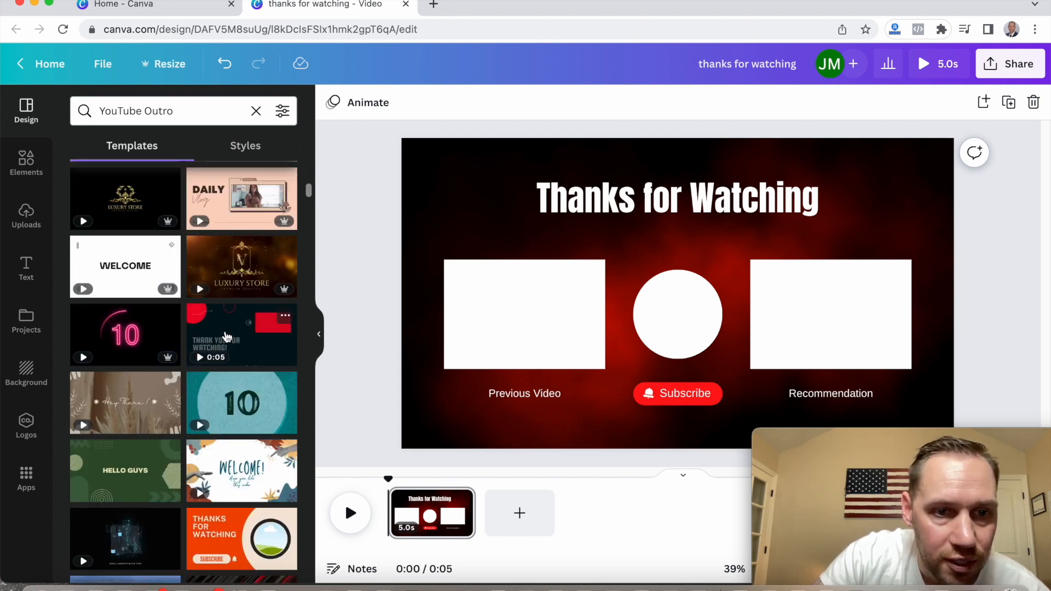
{"action": "left_click", "coordinate": [276, 329]}
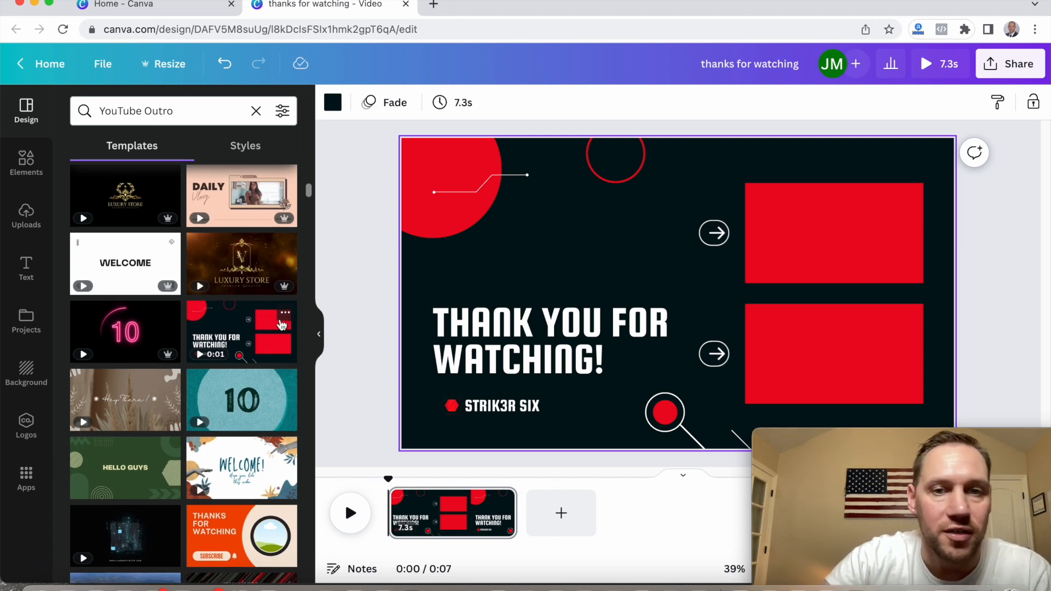
Step: Delete the "STRIK3R SIX" text and the red hexagon logo beside it from the outro page
{"action": "left_click", "coordinate": [512, 416]}
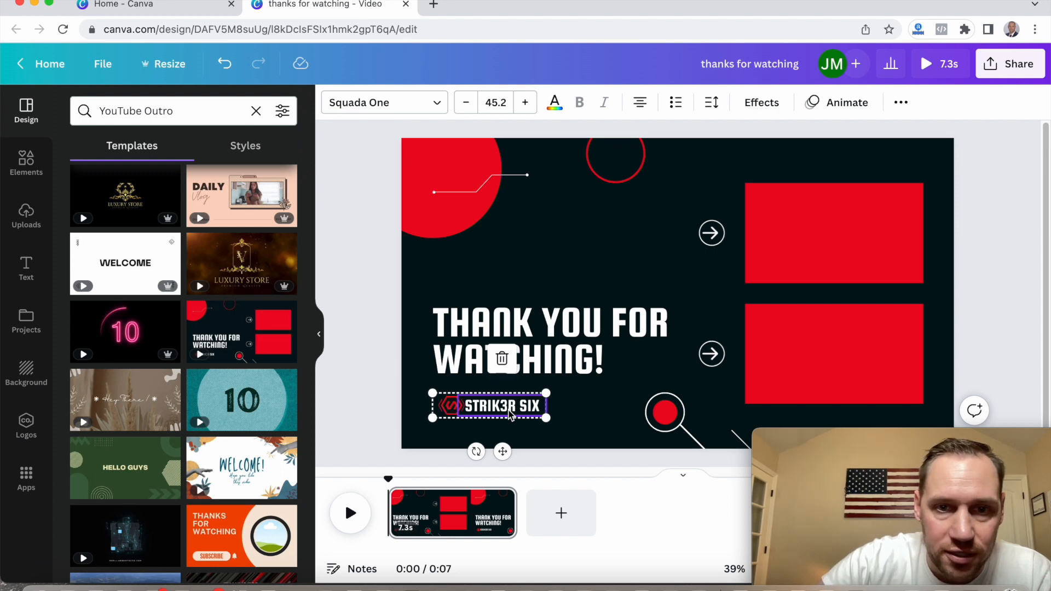
{"action": "key", "text": "Delete"}
{"action": "left_click", "coordinate": [454, 408]}
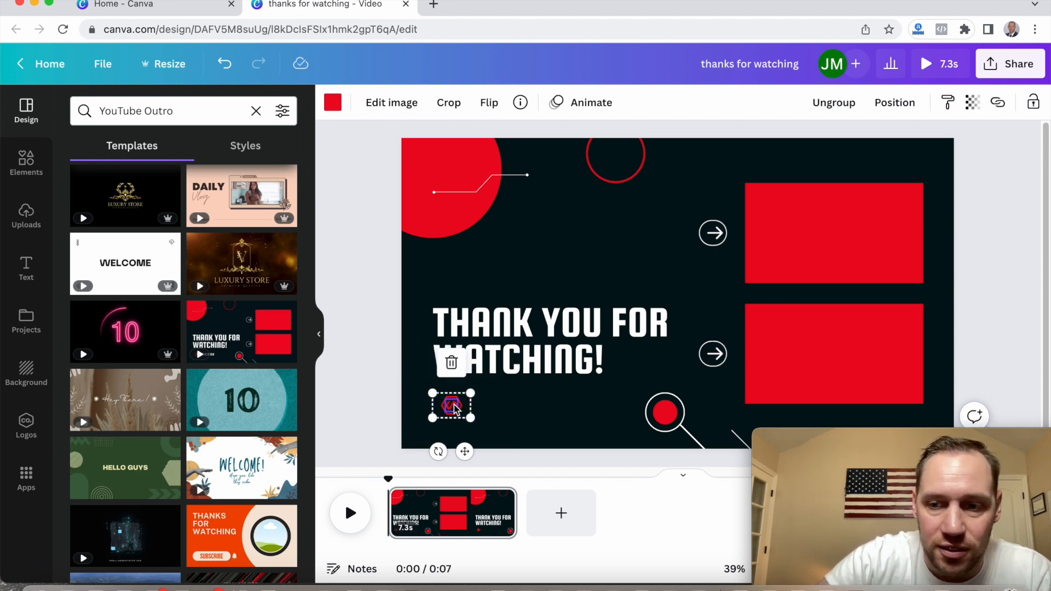
{"action": "key", "text": "Delete"}
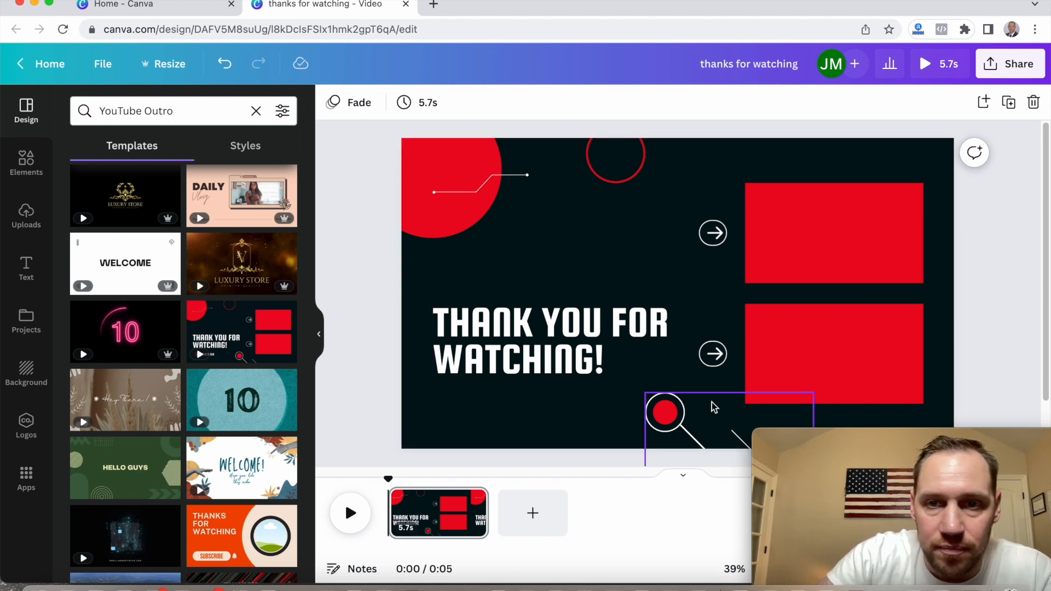
Step: Preview the outro full screen and download it as an MP4 video in 1080p quality
{"action": "mouse_move", "coordinate": [811, 461]}
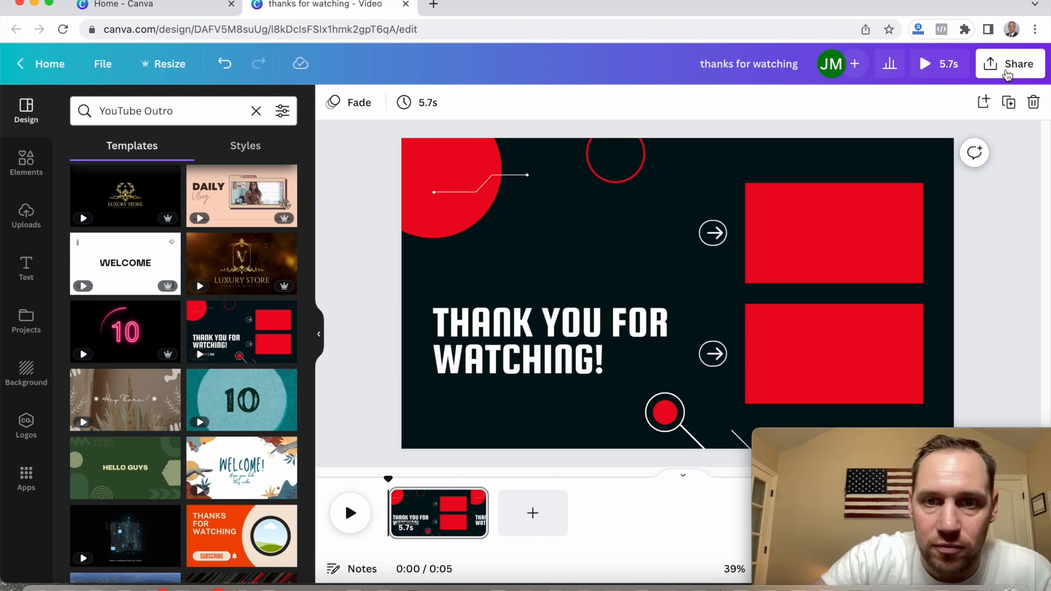
{"action": "left_click", "coordinate": [917, 76]}
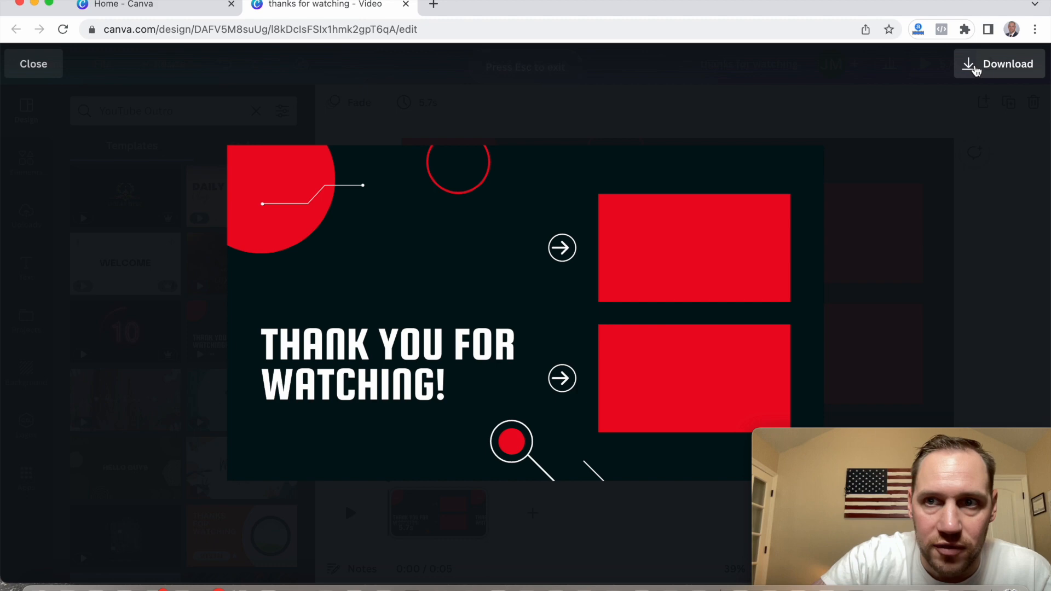
{"action": "left_click", "coordinate": [984, 68]}
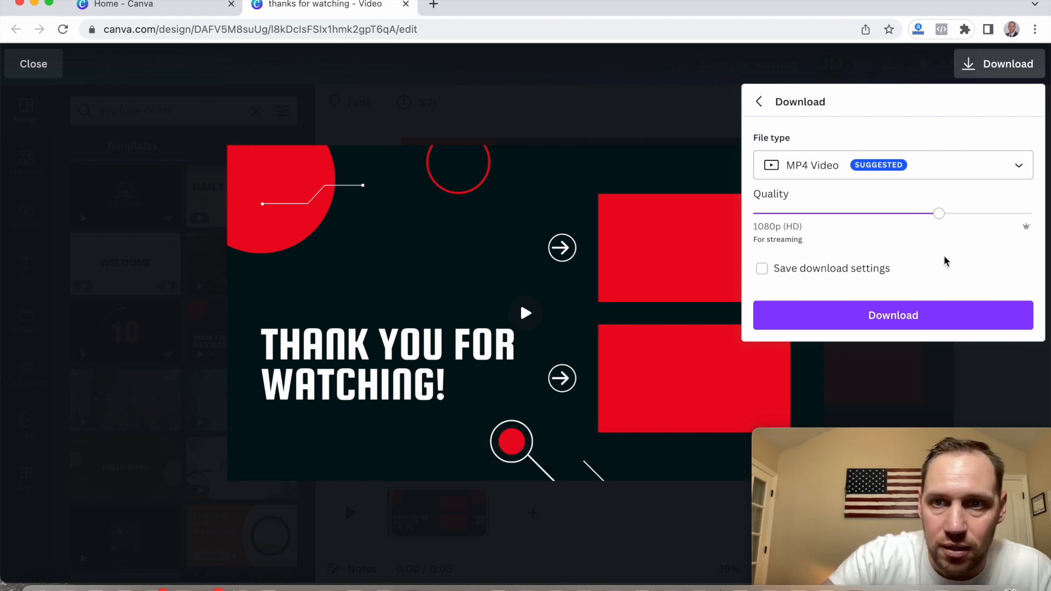
{"action": "left_click", "coordinate": [927, 316]}
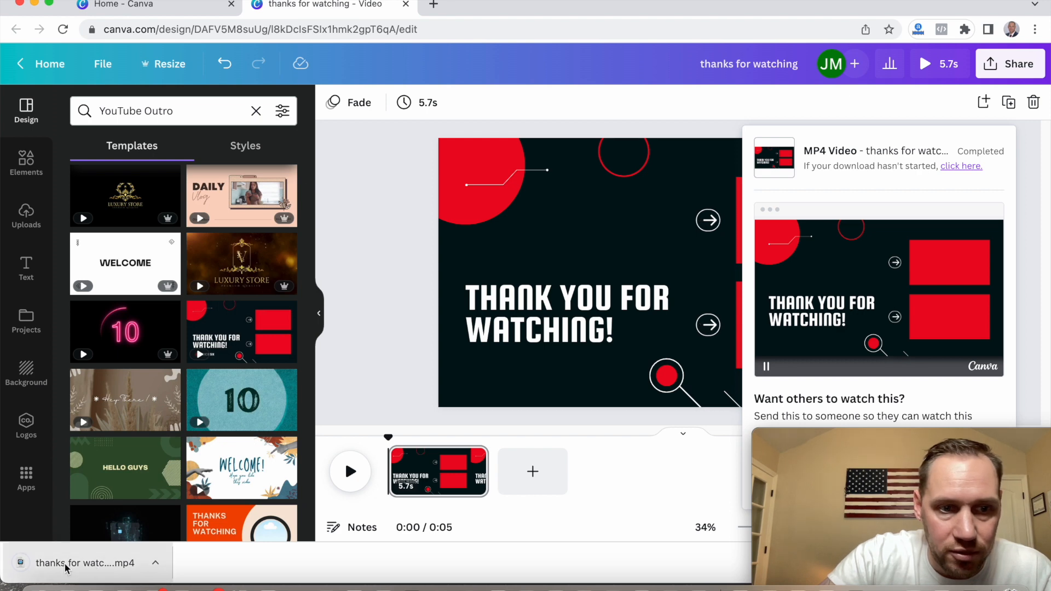
Step: Open the downloaded "thanks for watching.mp4", play it in the video player and close it
{"action": "left_click", "coordinate": [88, 564]}
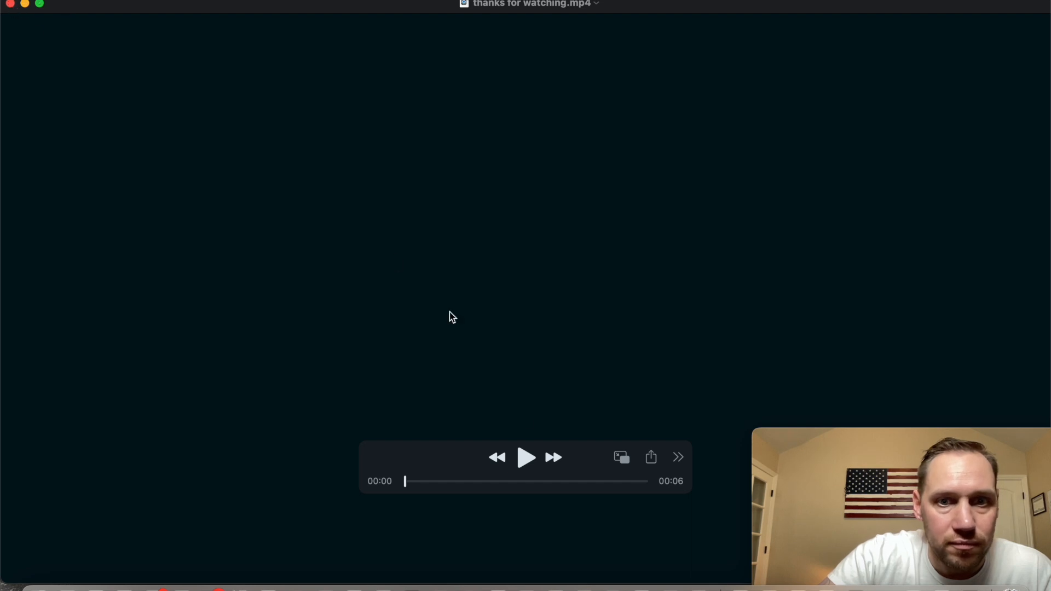
{"action": "left_click", "coordinate": [526, 459]}
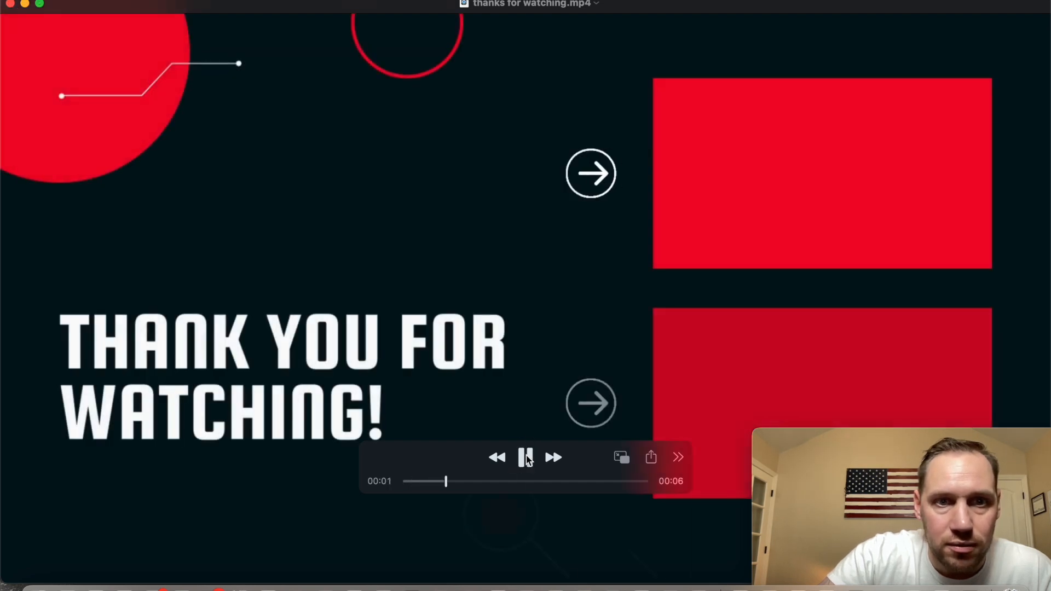
{"action": "left_click", "coordinate": [10, 4]}
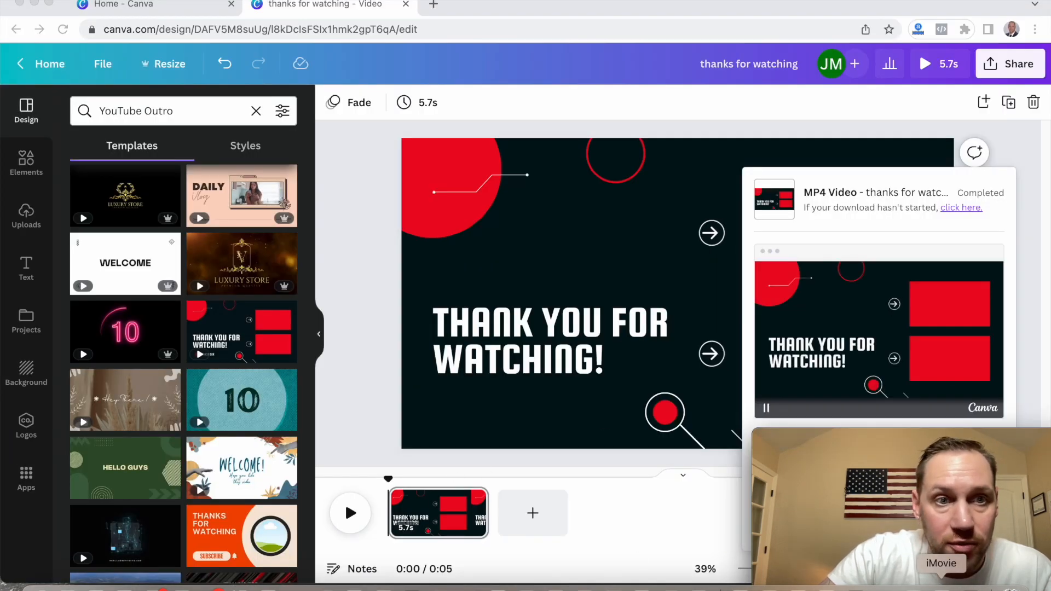
Step: Switch to iMovie and examine the end card clips in the "How To Make A YouTube END CARD" project media
{"action": "left_click", "coordinate": [941, 585]}
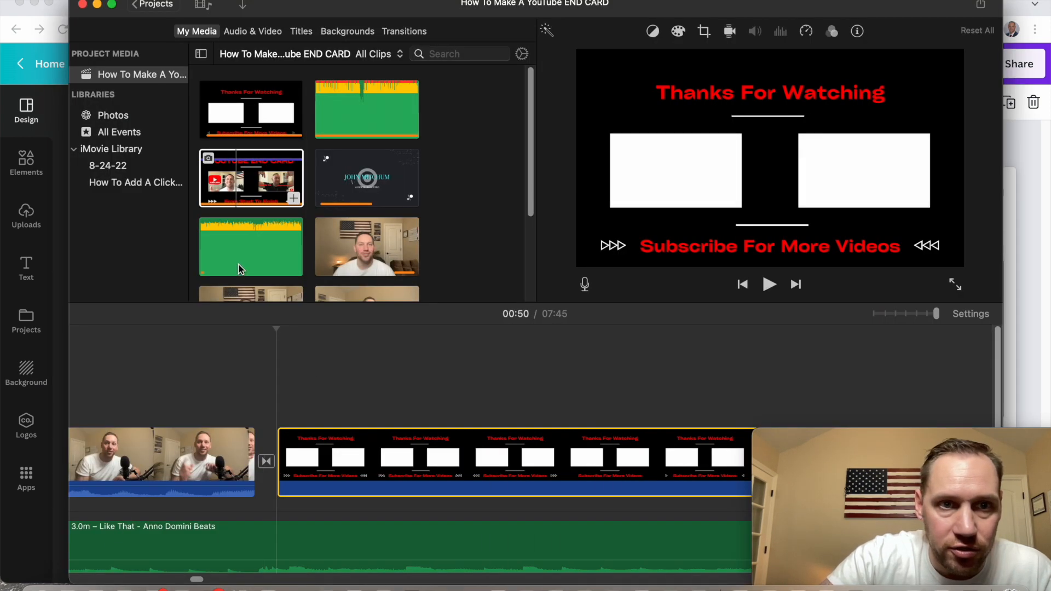
{"action": "left_click", "coordinate": [232, 173]}
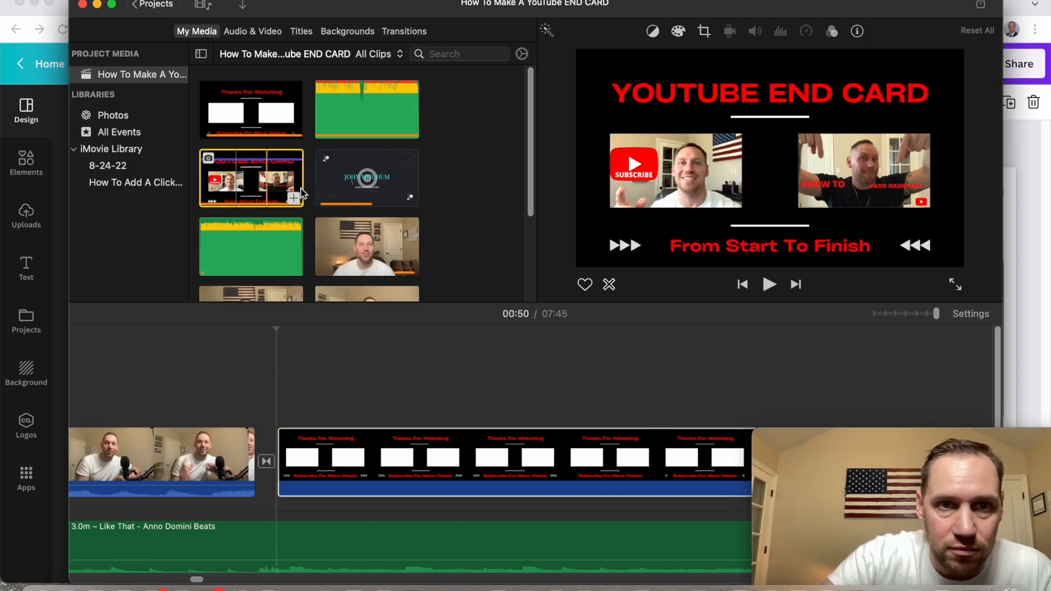
{"action": "scroll", "coordinate": [350, 236], "scroll_direction": "down", "scroll_amount": 3}
{"action": "scroll", "coordinate": [350, 236], "scroll_direction": "up", "scroll_amount": 3}
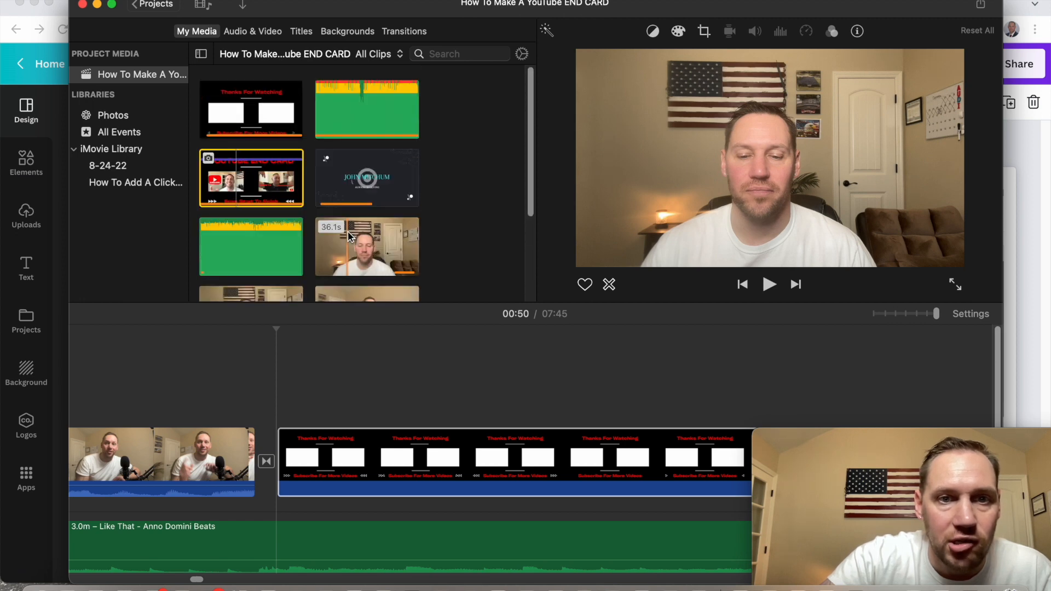
{"action": "left_click", "coordinate": [237, 121]}
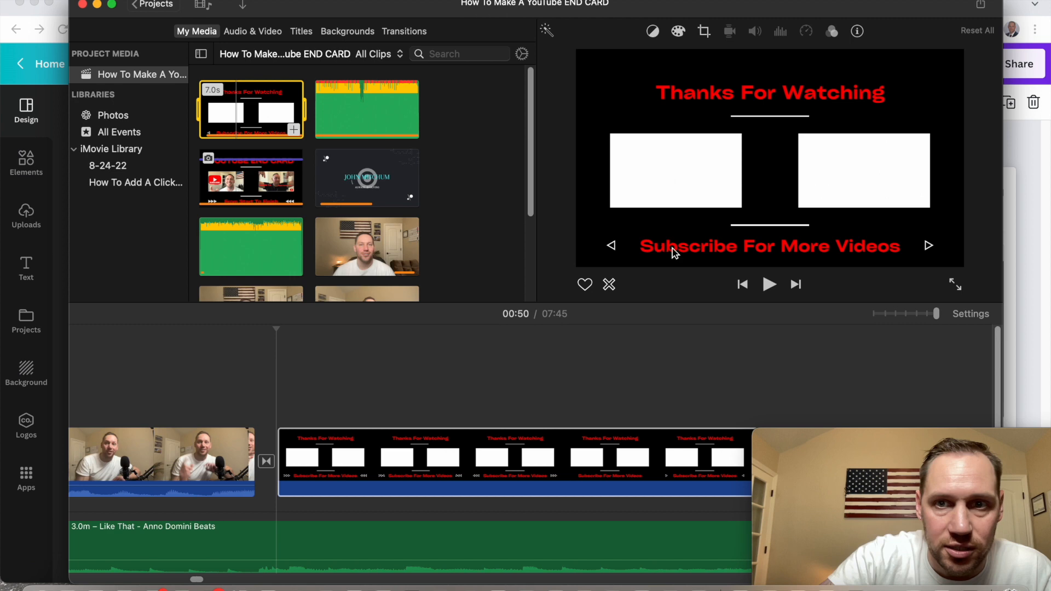
Step: Locate the downloaded "thanks for watching.mp4" in Finder's Downloads folder and close the window
{"action": "left_click", "coordinate": [37, 588]}
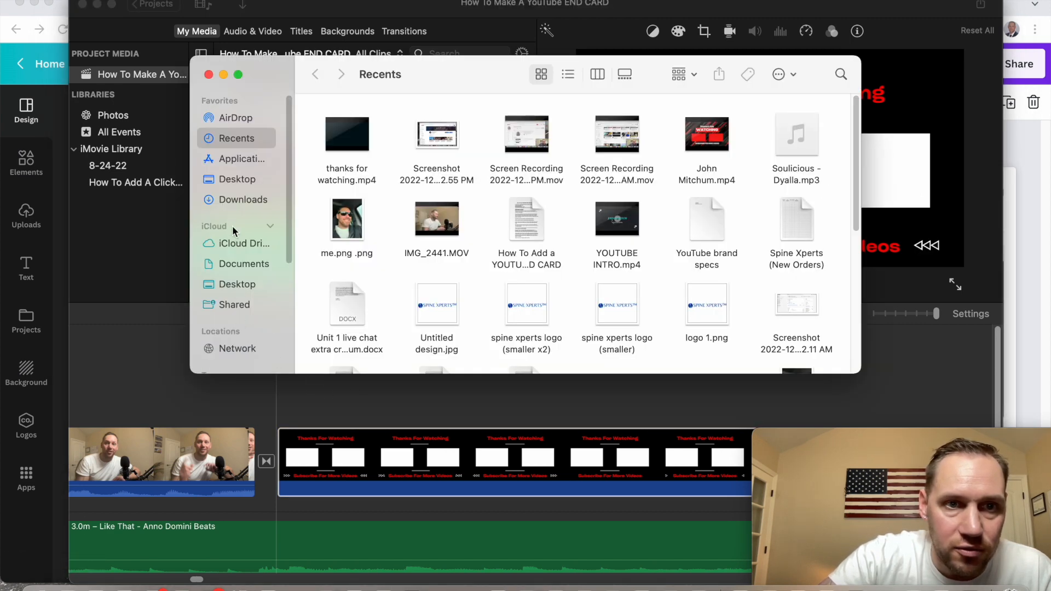
{"action": "left_click", "coordinate": [243, 204]}
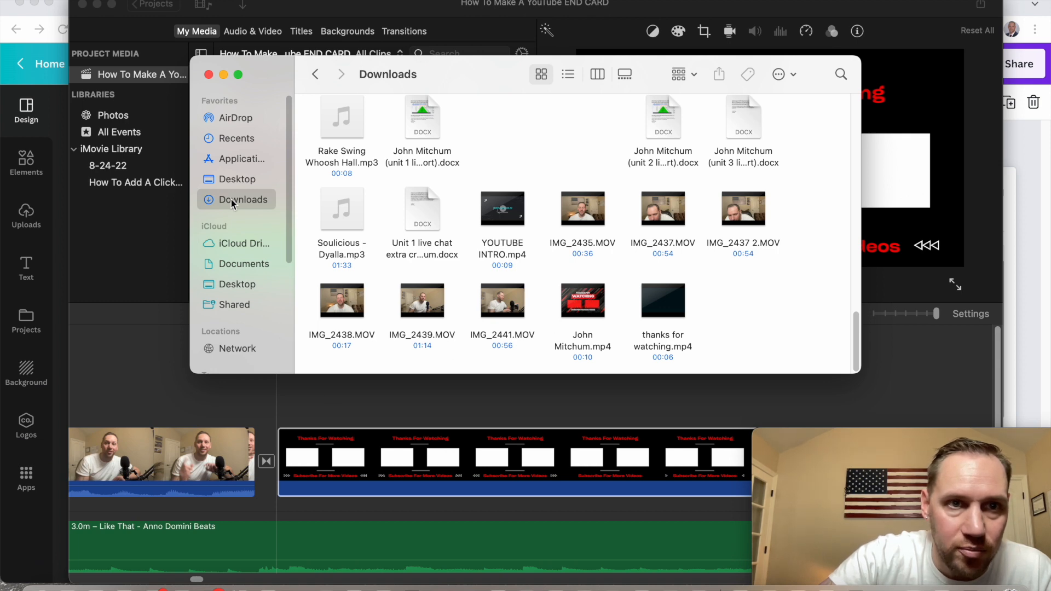
{"action": "left_click", "coordinate": [208, 75]}
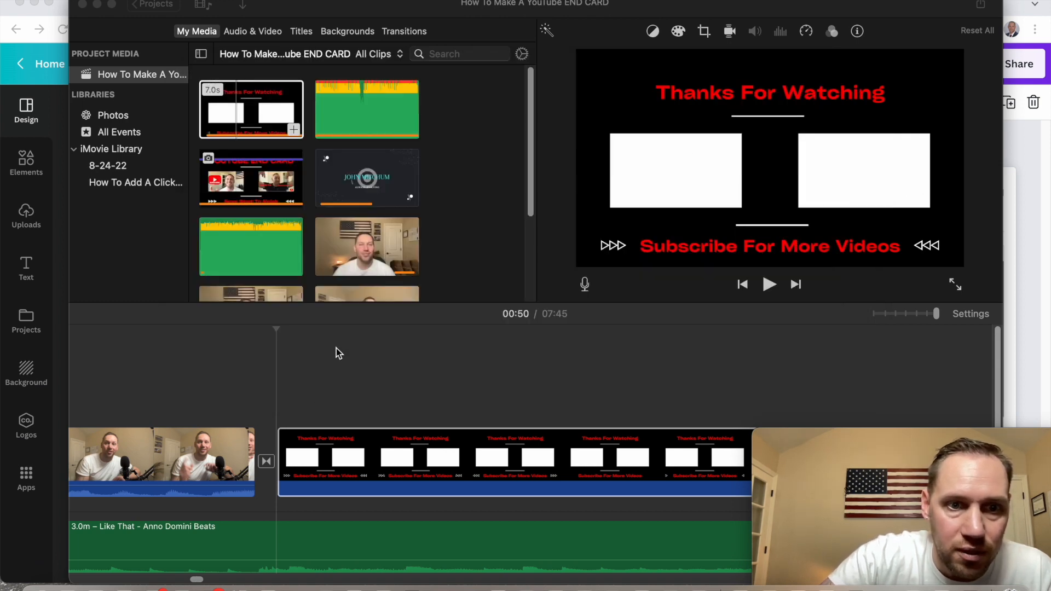
Step: Review the "Thanks For Watching" end card clip at several points along the project timeline
{"action": "left_click", "coordinate": [345, 438]}
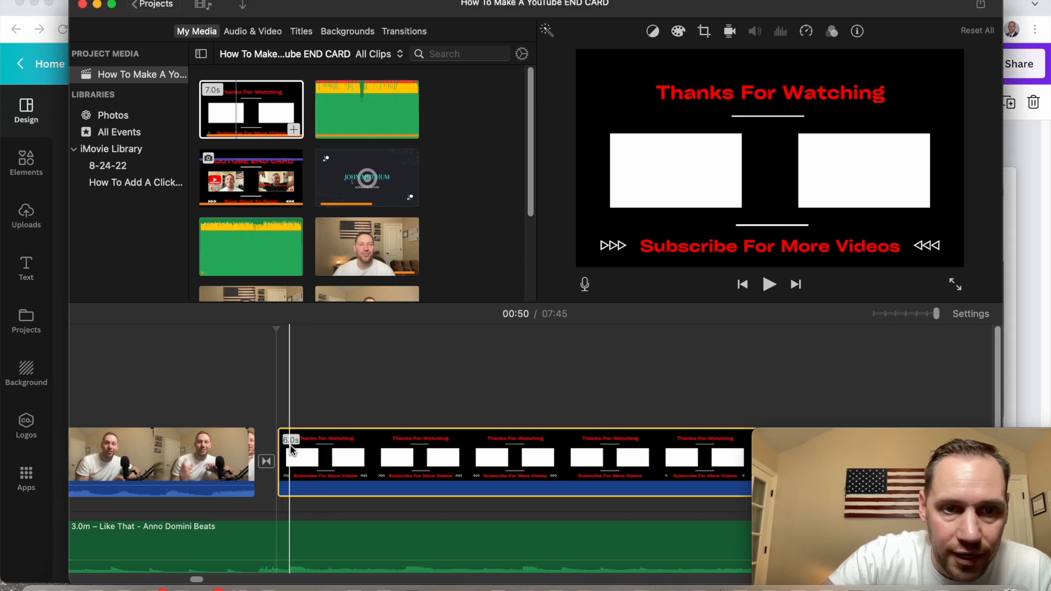
{"action": "left_click", "coordinate": [317, 457]}
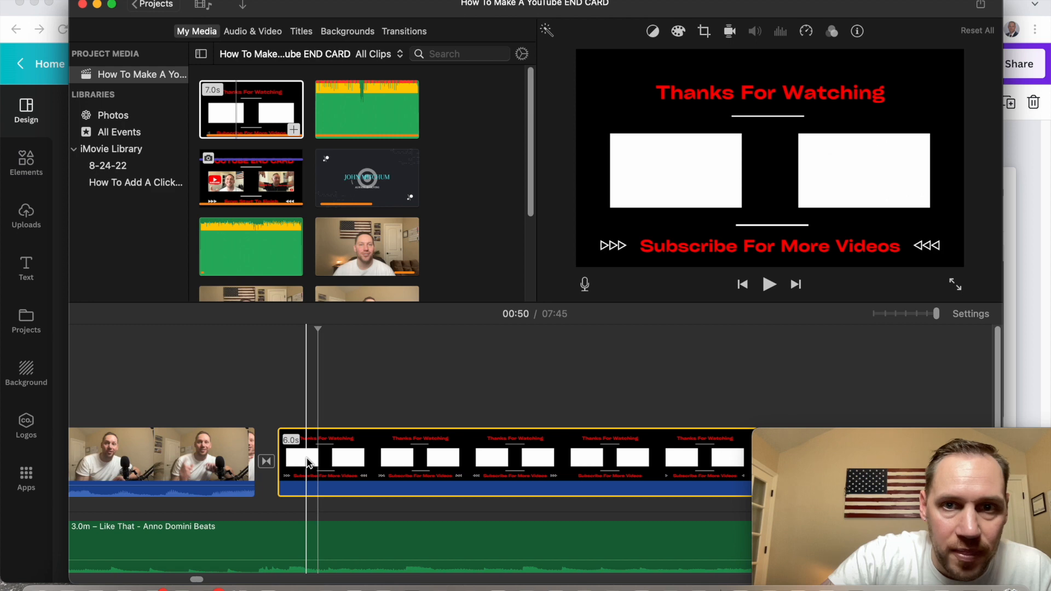
{"action": "left_click", "coordinate": [338, 461]}
{"action": "left_click", "coordinate": [397, 461]}
{"action": "left_click", "coordinate": [444, 461]}
{"action": "left_click", "coordinate": [489, 463]}
{"action": "left_click", "coordinate": [539, 466]}
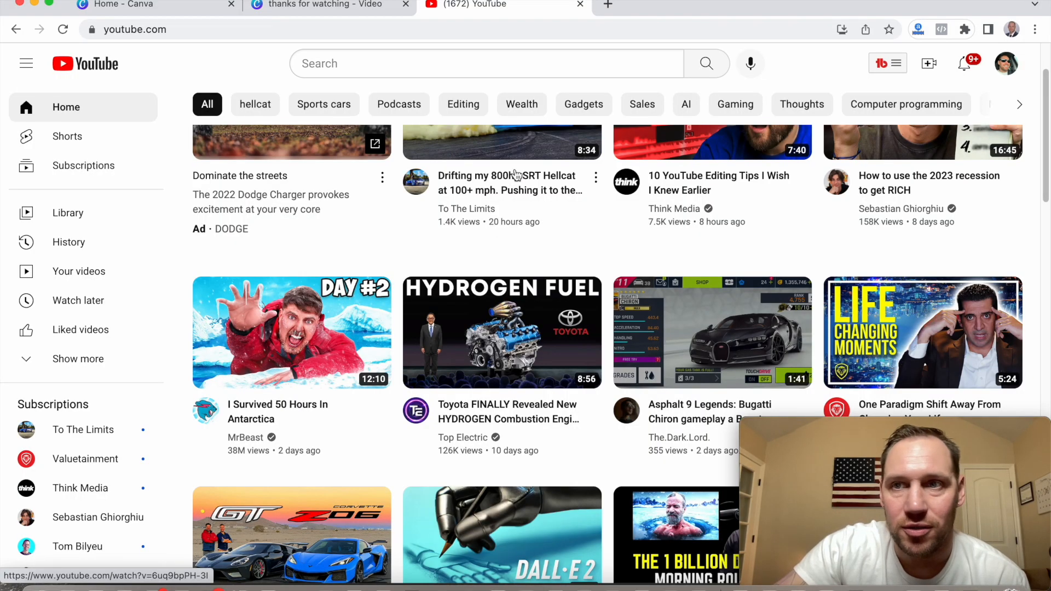
Step: Switch to YouTube, enter YouTube Studio from the account and show the channel's content list
{"action": "left_click", "coordinate": [1005, 65]}
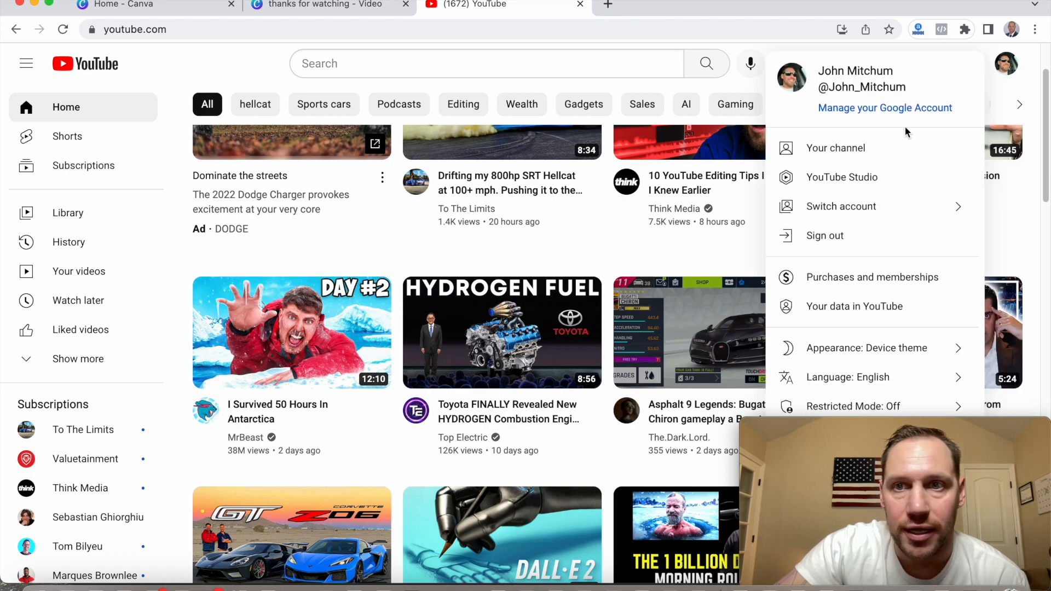
{"action": "left_click", "coordinate": [871, 179]}
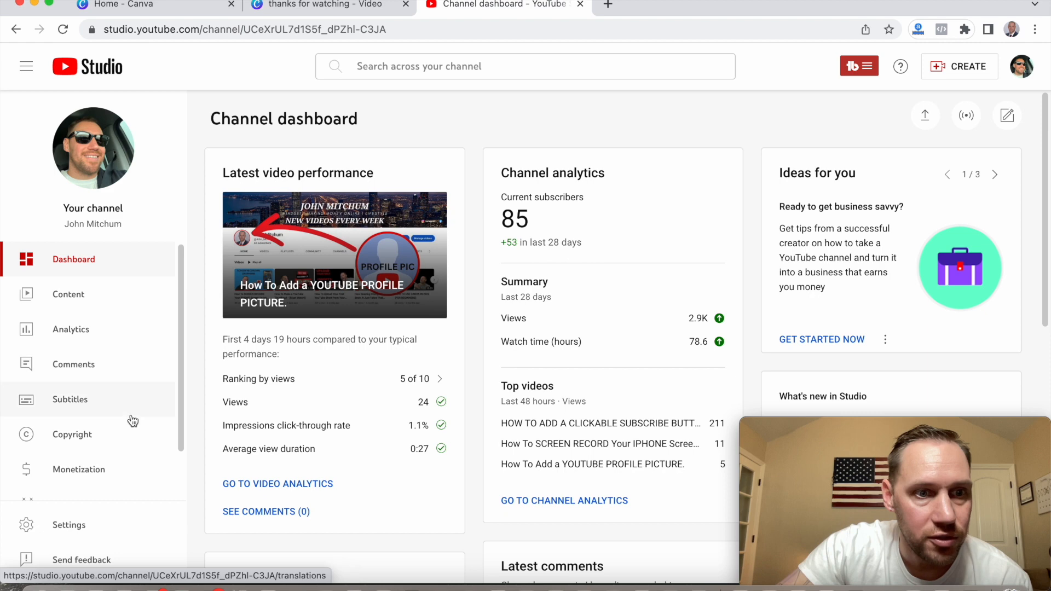
{"action": "left_click", "coordinate": [120, 308]}
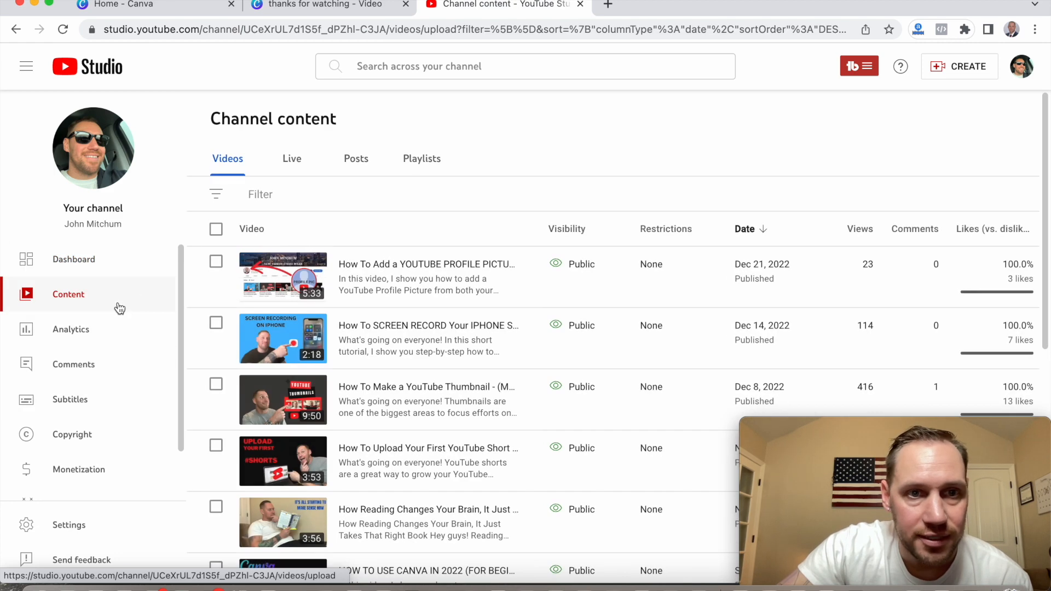
Step: Open the end screen editor from the details of the "How To Make a YouTube Thumbnail - (Must Watch!)" video
{"action": "mouse_move", "coordinate": [379, 383]}
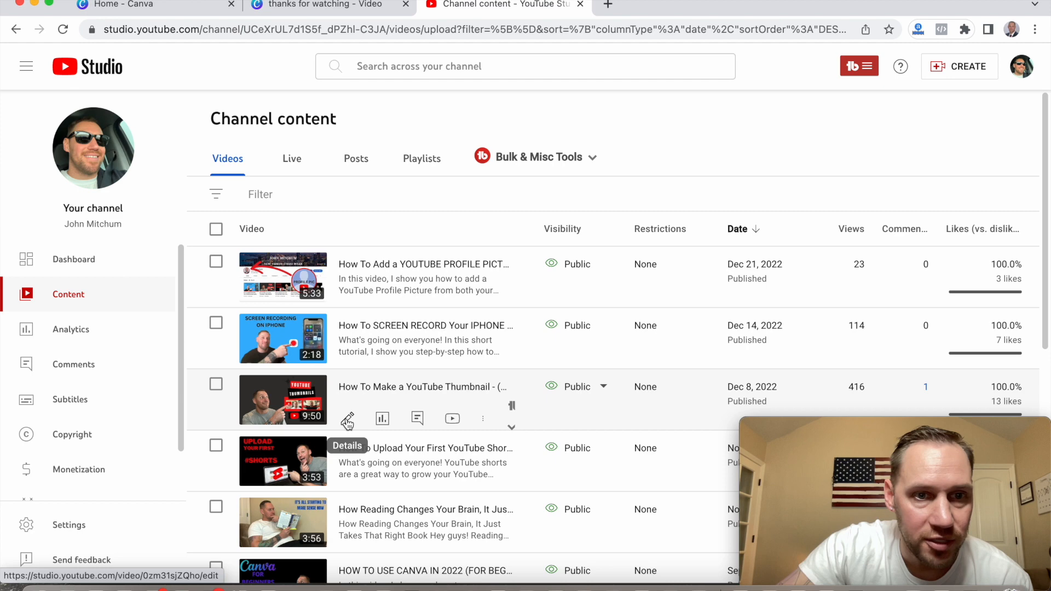
{"action": "left_click", "coordinate": [347, 420]}
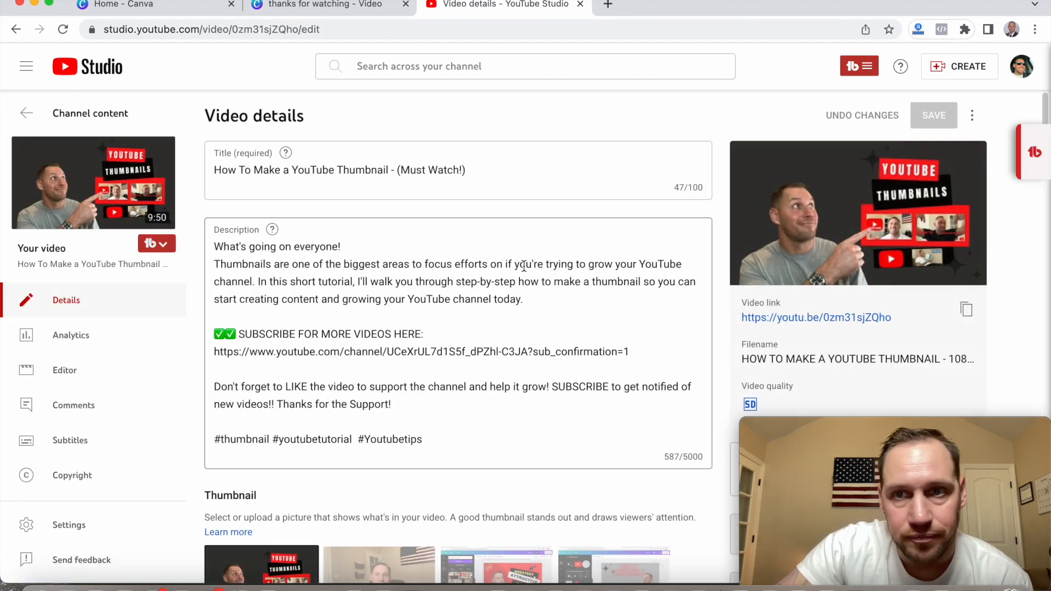
{"action": "scroll", "coordinate": [722, 234], "scroll_direction": "down", "scroll_amount": 6}
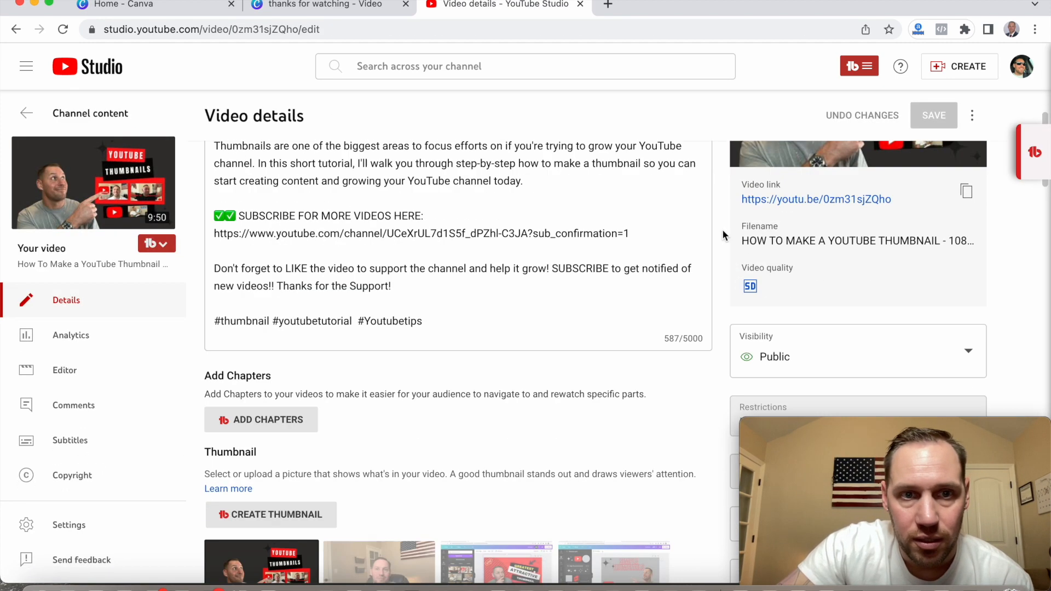
{"action": "scroll", "coordinate": [722, 230], "scroll_direction": "down", "scroll_amount": 1}
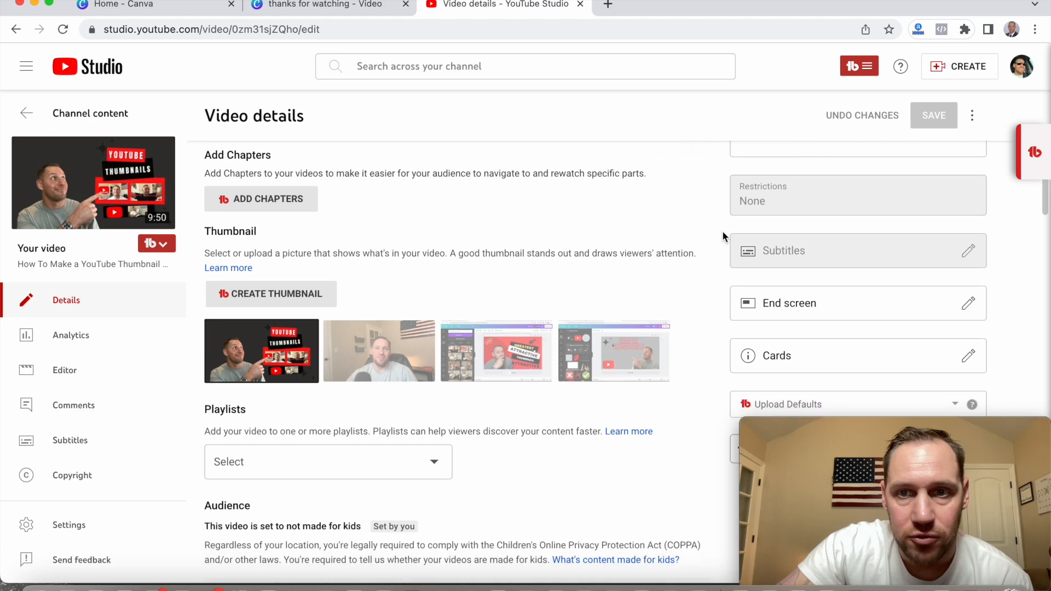
{"action": "left_click", "coordinate": [809, 300]}
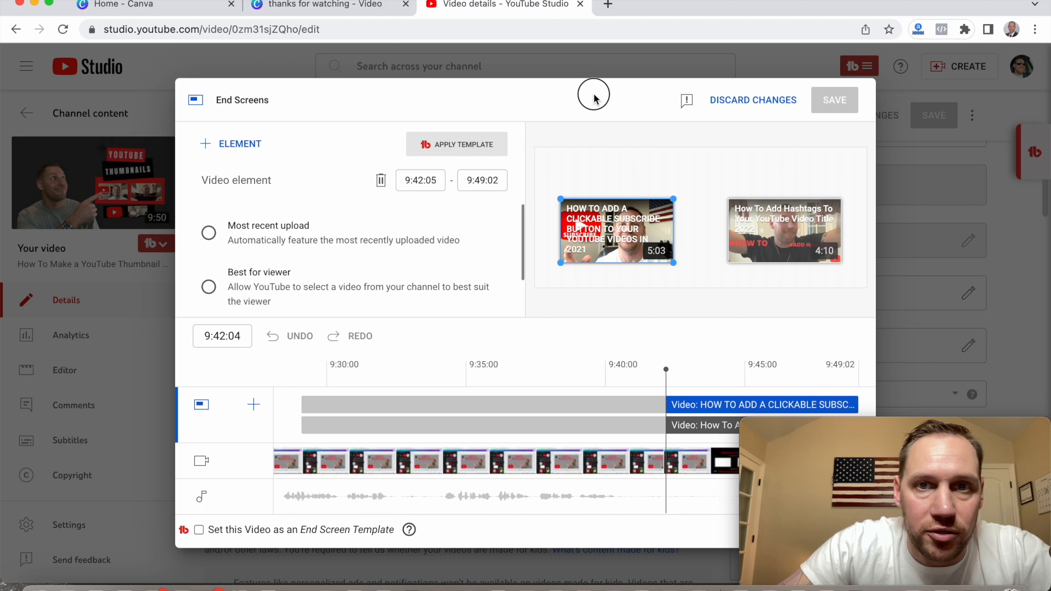
{"action": "mouse_move", "coordinate": [918, 439]}
{"action": "left_click_drag", "start_coordinate": [919, 439], "coordinate": [103, 7]}
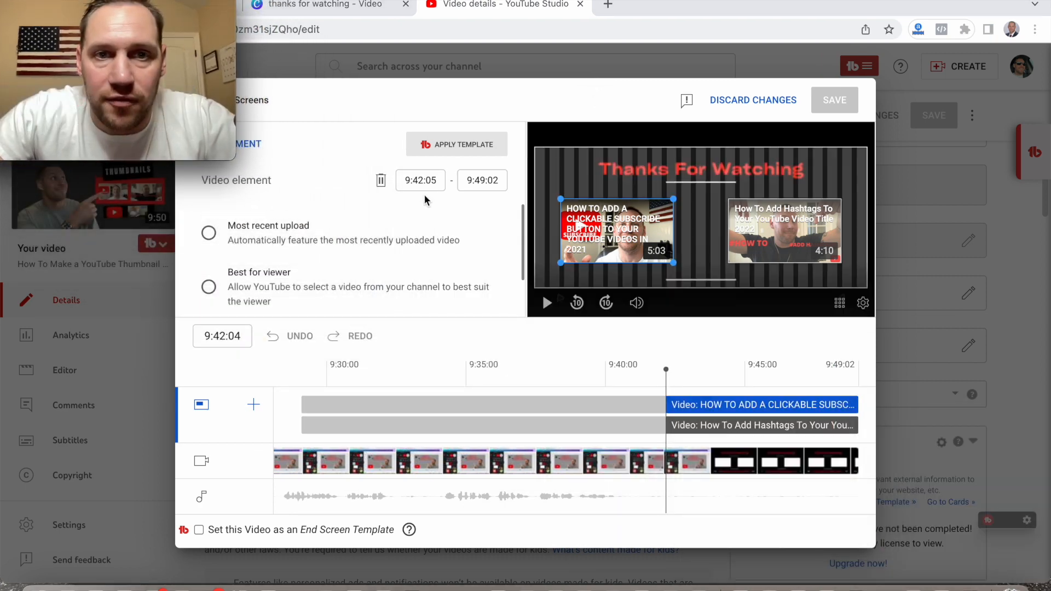
{"action": "left_click", "coordinate": [402, 99]}
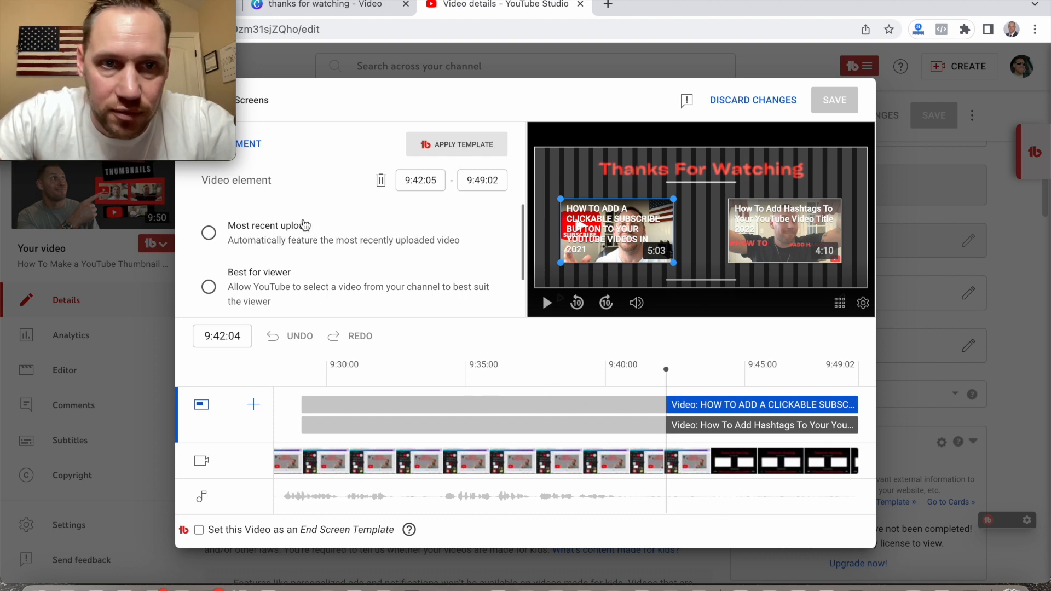
Step: Remove both existing video elements, the clickable subscribe button video and the hashtags video, from the end screen
{"action": "scroll", "coordinate": [319, 237], "scroll_direction": "down", "scroll_amount": 2}
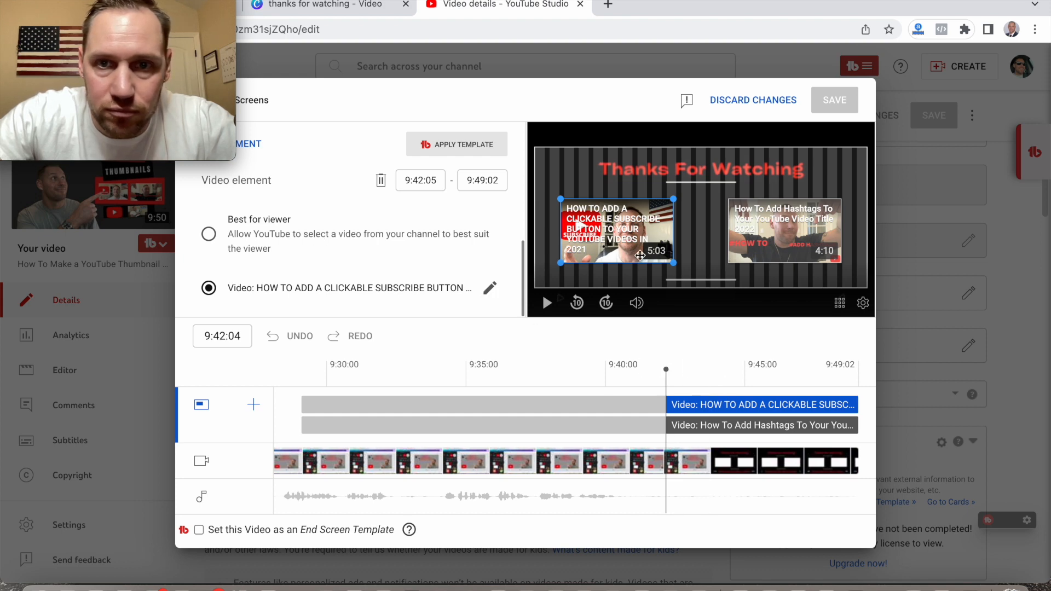
{"action": "key", "text": "Delete"}
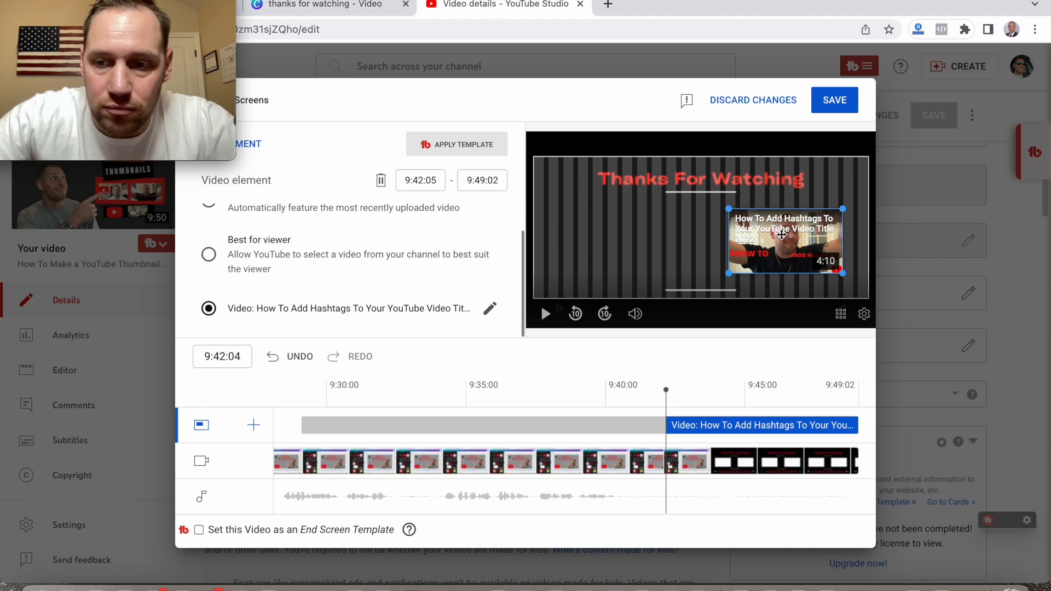
{"action": "key", "text": "Delete"}
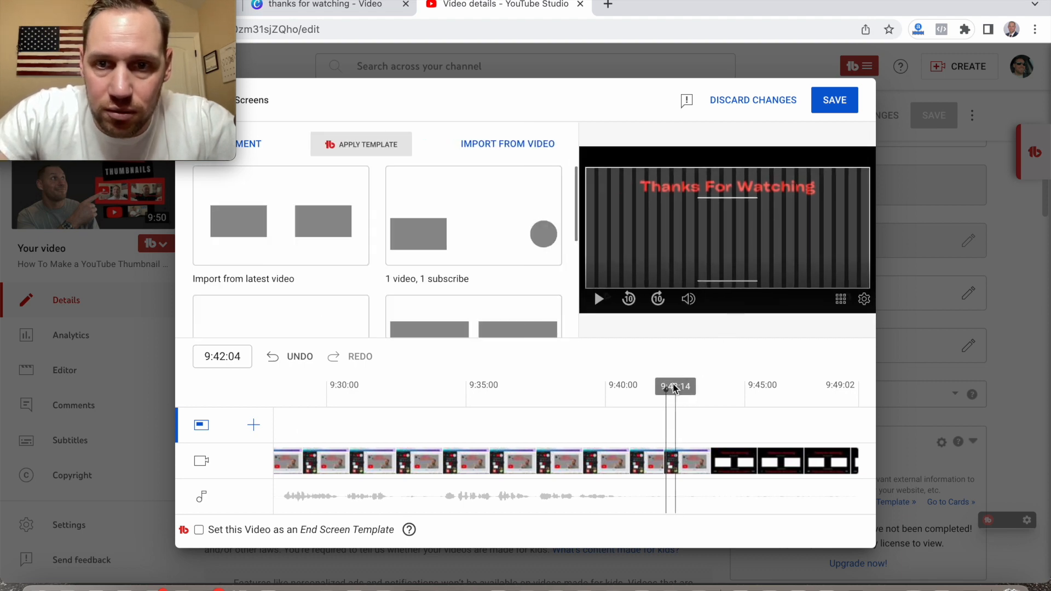
Step: Move the end screen playhead to 9:43:20, where the outro card begins, and play the preview
{"action": "left_click_drag", "start_coordinate": [666, 390], "coordinate": [711, 390]}
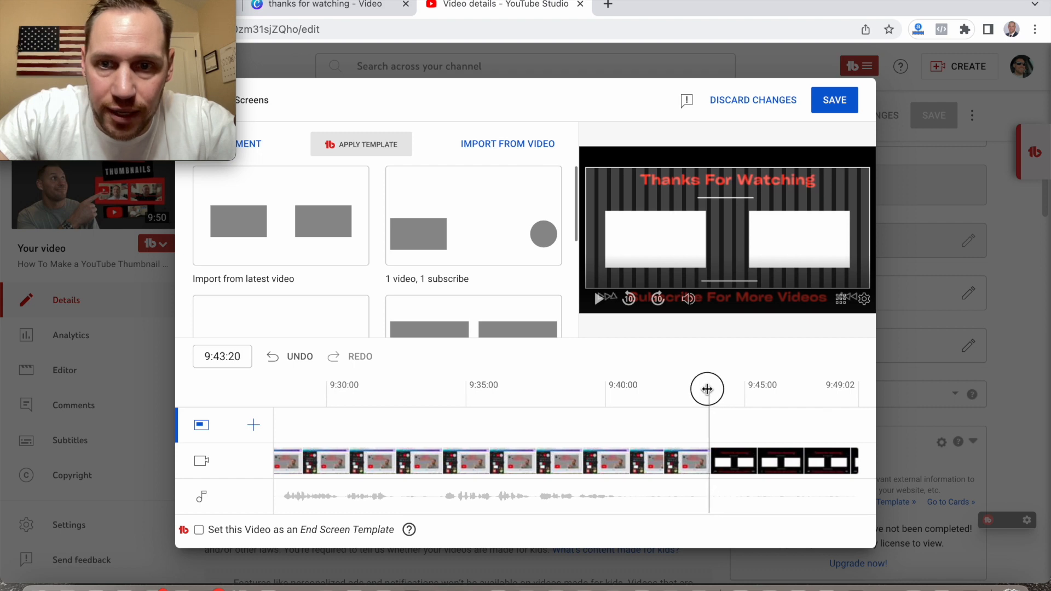
{"action": "key", "text": "space"}
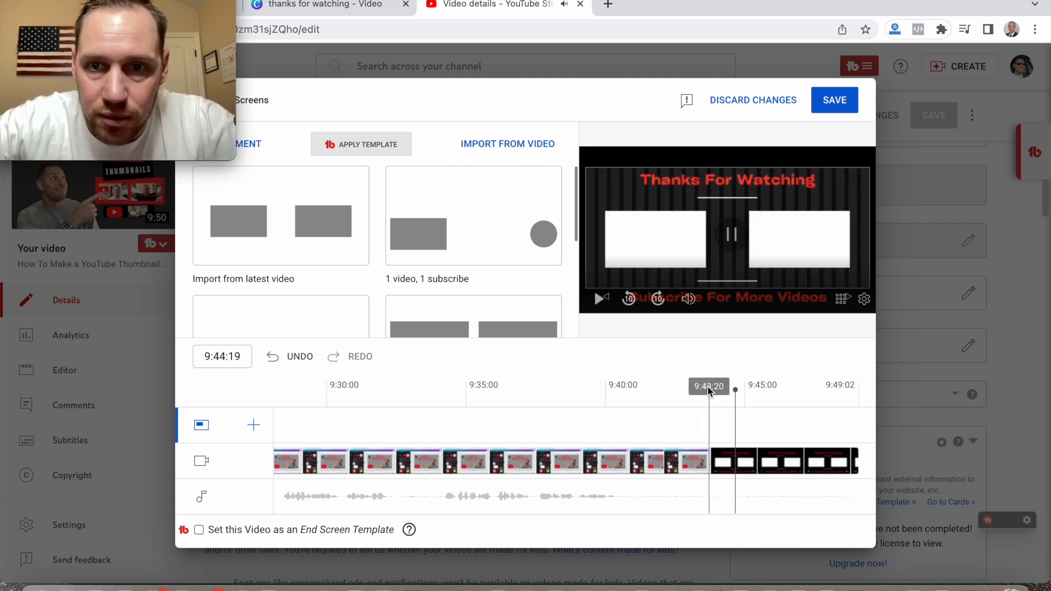
Step: Play the preview again into the outro card and park the playhead at 9:43:16, where both white frames are fully shown
{"action": "left_click", "coordinate": [600, 427]}
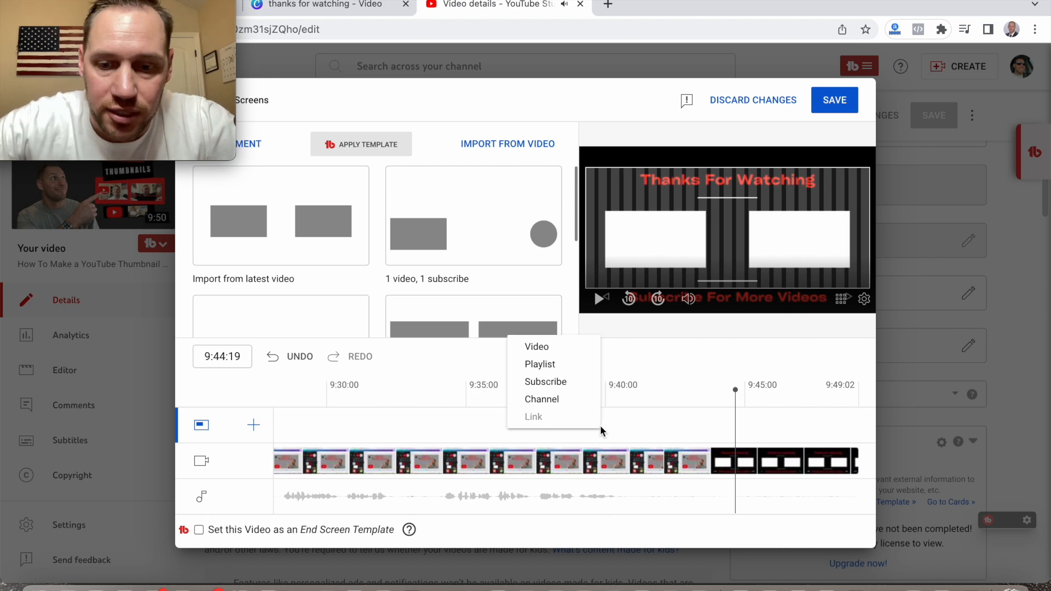
{"action": "left_click", "coordinate": [631, 426]}
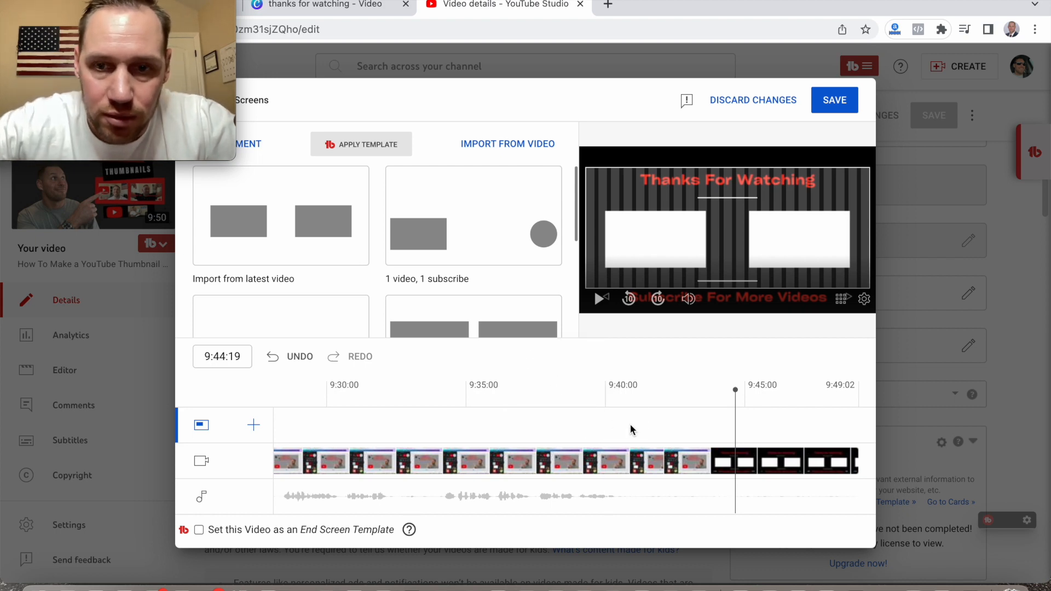
{"action": "left_click", "coordinate": [596, 455]}
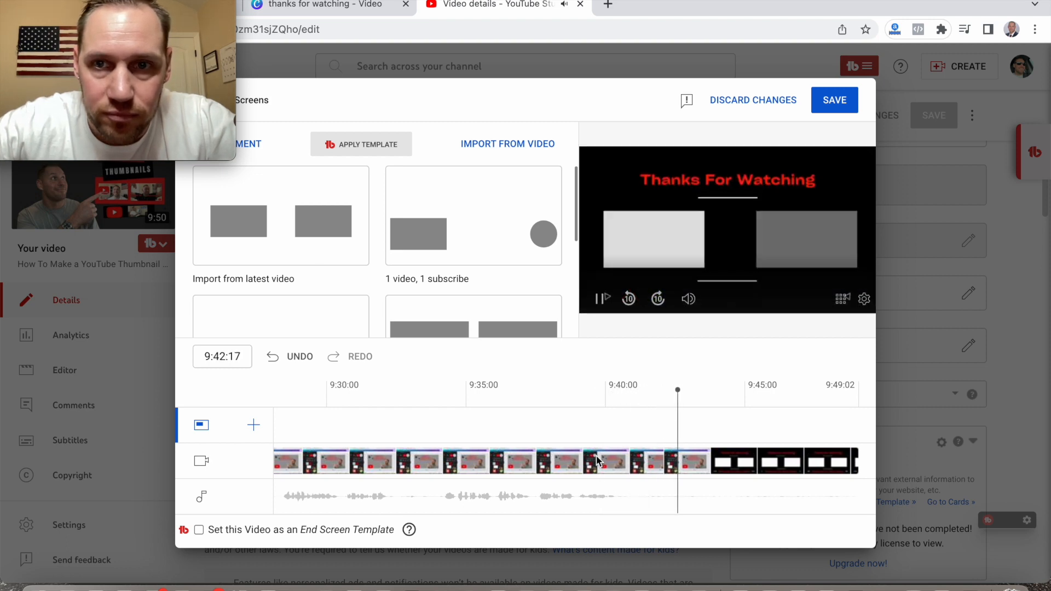
{"action": "key", "text": "space"}
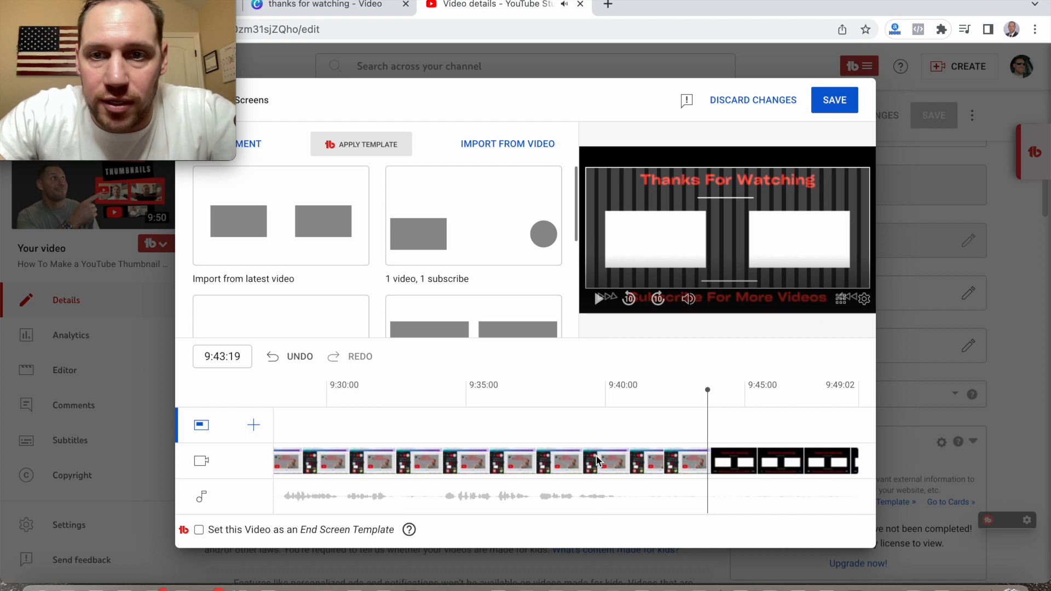
{"action": "left_click_drag", "start_coordinate": [708, 387], "coordinate": [707, 389]}
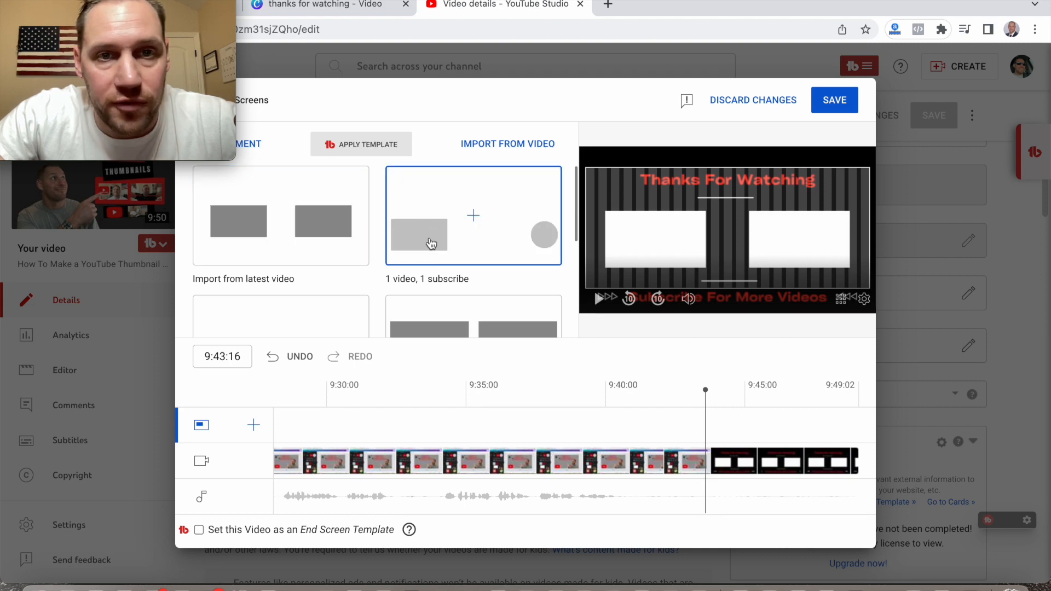
Step: Add a video element to the end screen and place it over the outro card's left white frame
{"action": "scroll", "coordinate": [408, 257], "scroll_direction": "down", "scroll_amount": 2}
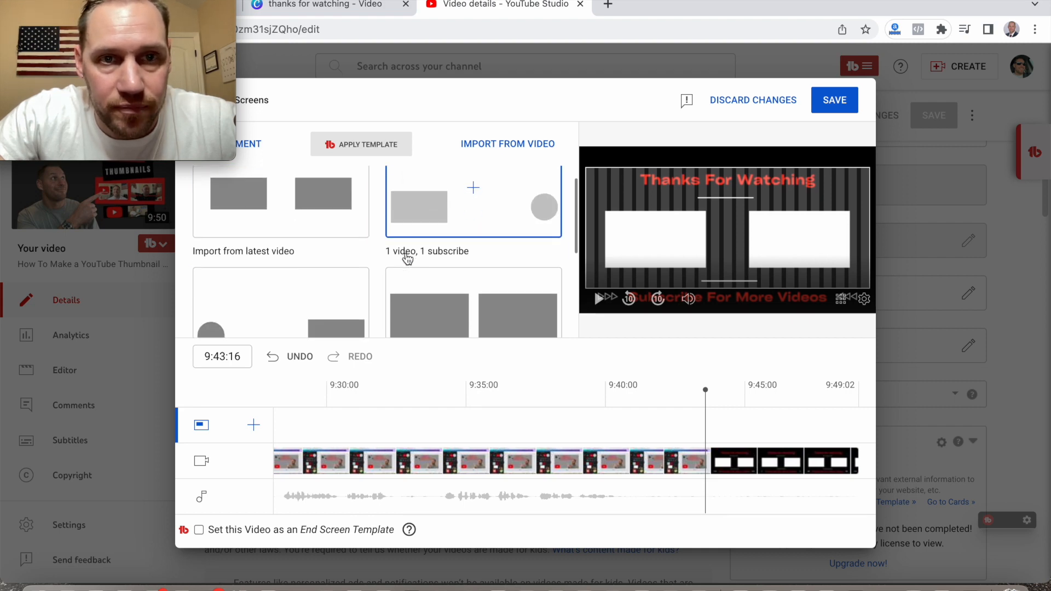
{"action": "scroll", "coordinate": [408, 259], "scroll_direction": "down", "scroll_amount": 1}
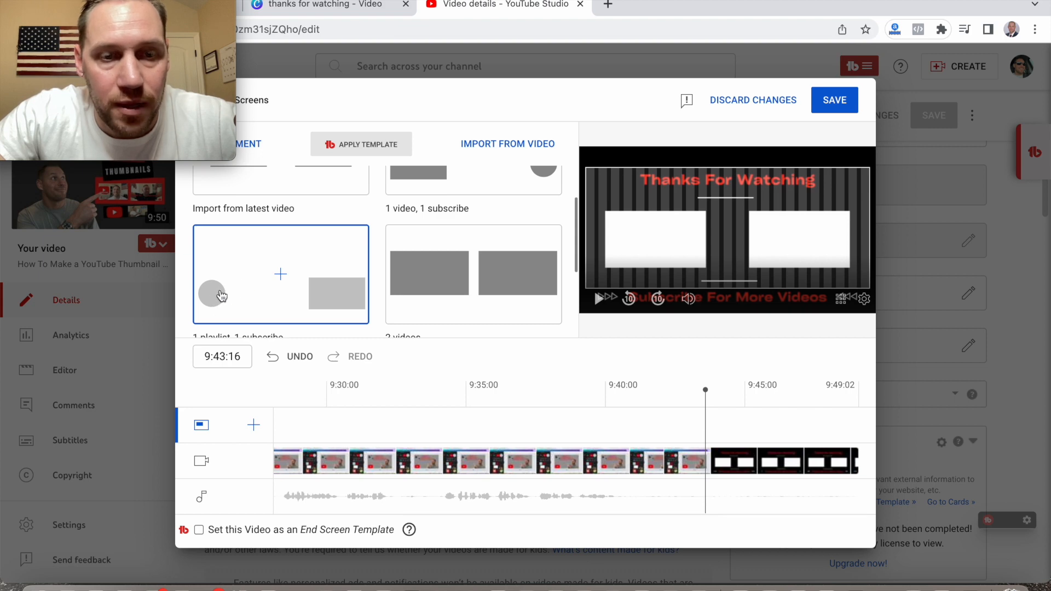
{"action": "scroll", "coordinate": [469, 265], "scroll_direction": "down", "scroll_amount": 5}
{"action": "scroll", "coordinate": [464, 265], "scroll_direction": "up", "scroll_amount": 7}
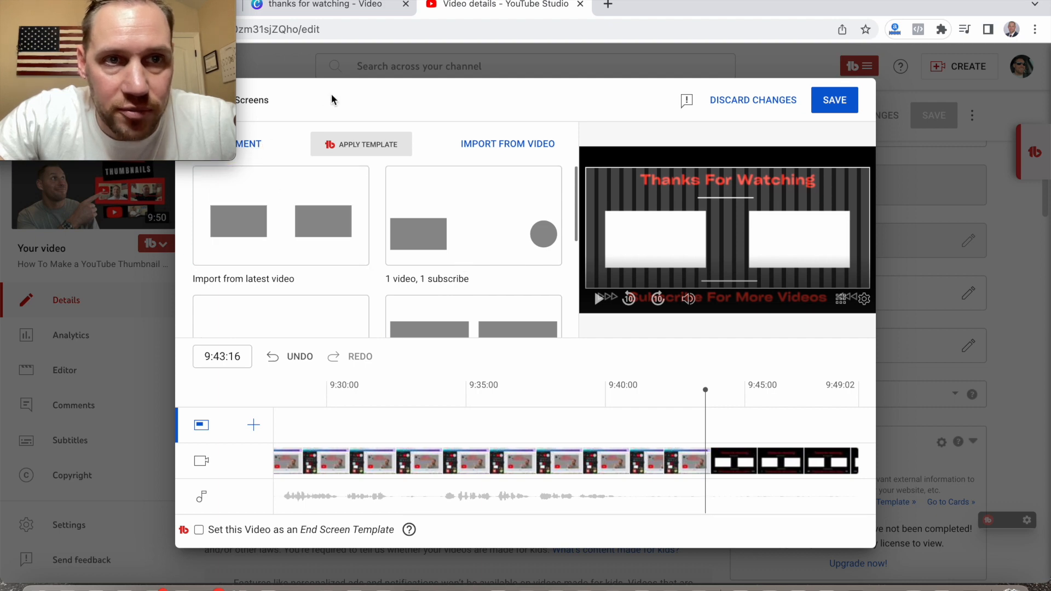
{"action": "left_click_drag", "start_coordinate": [168, 1], "coordinate": [981, 416]}
{"action": "left_click", "coordinate": [244, 142]}
{"action": "left_click", "coordinate": [244, 146]}
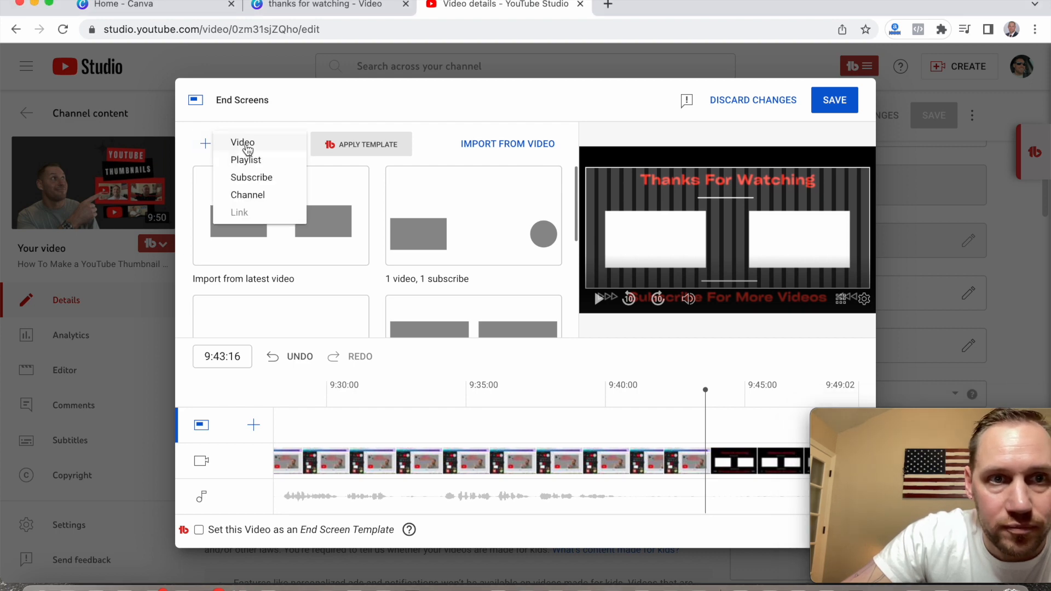
{"action": "left_click", "coordinate": [247, 146]}
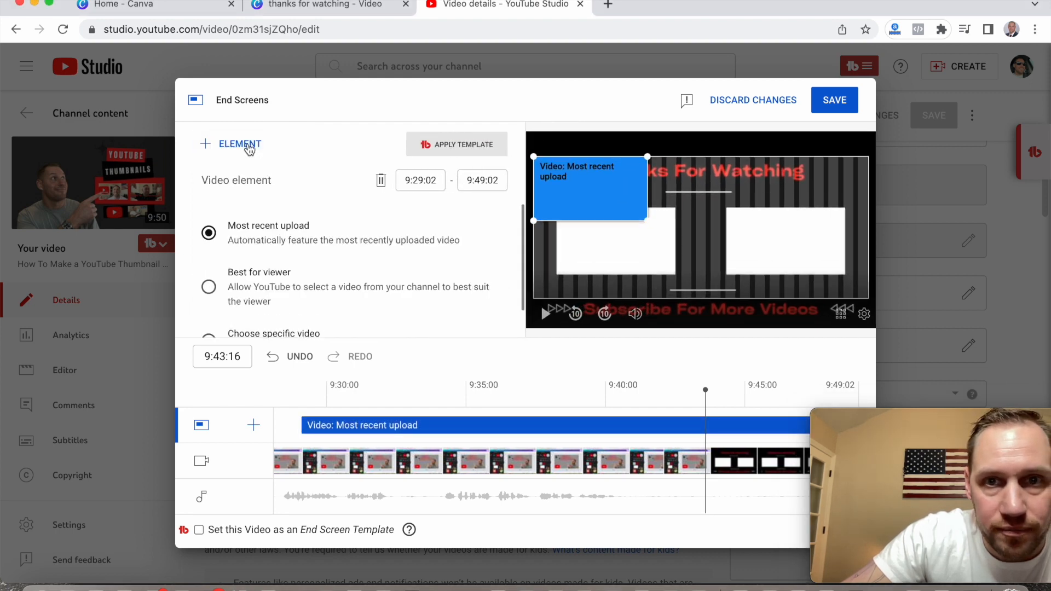
{"action": "left_click_drag", "start_coordinate": [618, 210], "coordinate": [627, 244]}
{"action": "left_click_drag", "start_coordinate": [559, 274], "coordinate": [557, 275]}
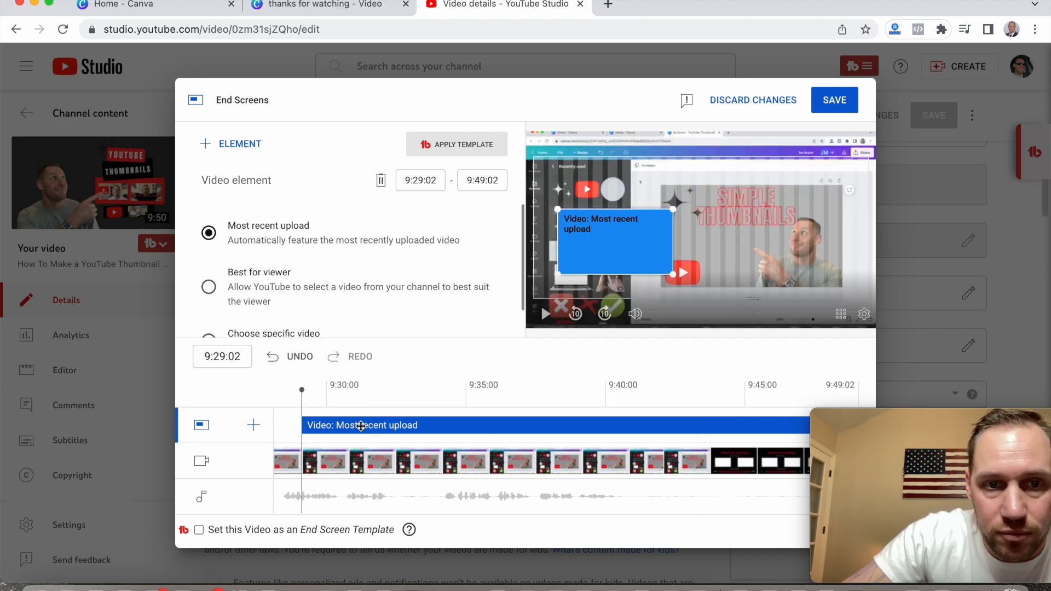
Step: Shorten the video element so it starts at 9:42:04, as the outro card fades in, and nudge it onto the left frame
{"action": "left_click_drag", "start_coordinate": [301, 390], "coordinate": [712, 422]}
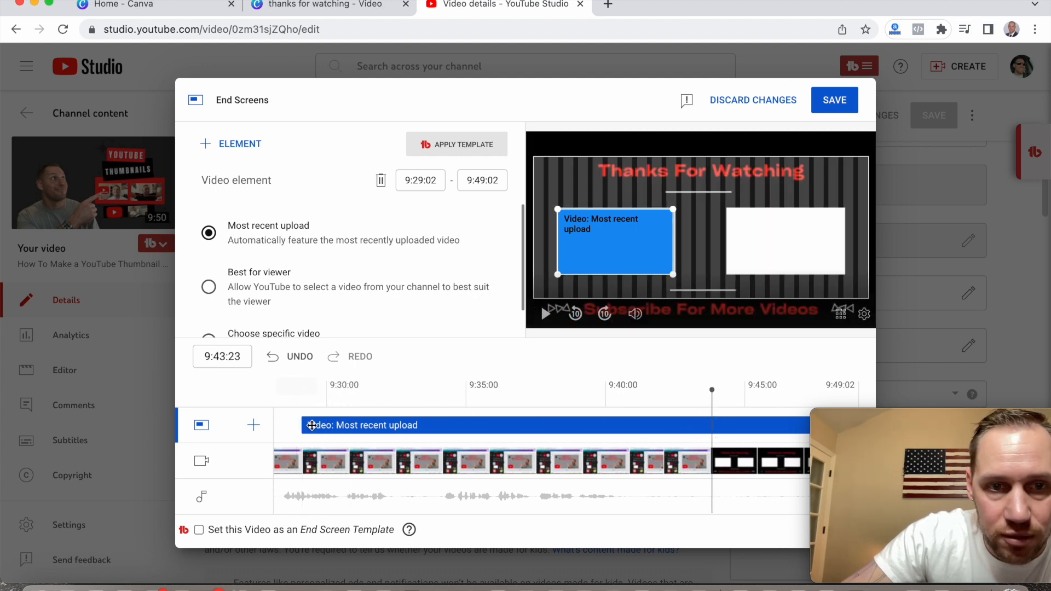
{"action": "left_click_drag", "start_coordinate": [302, 425], "coordinate": [713, 439]}
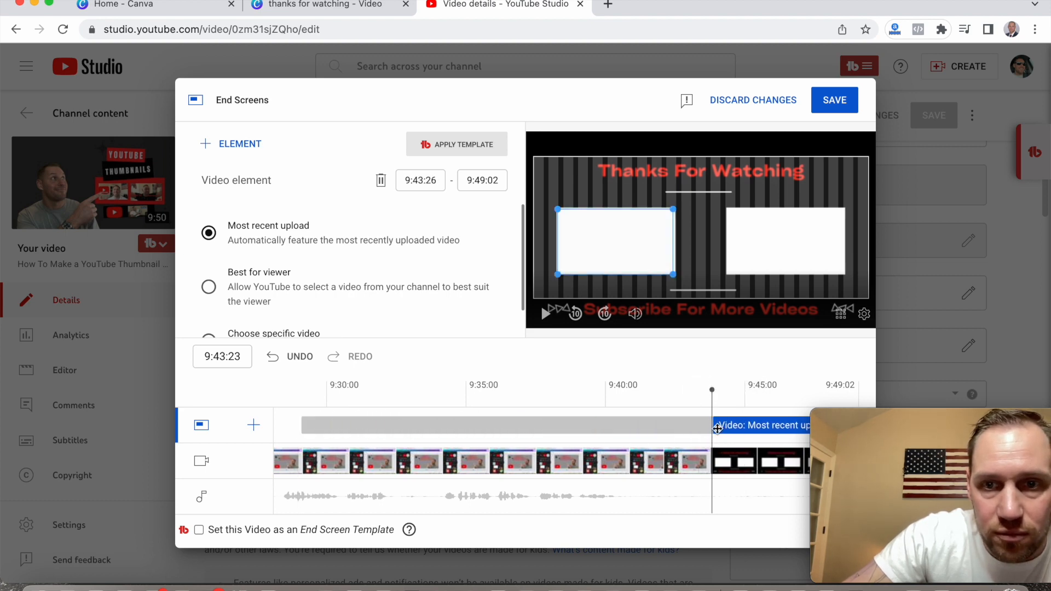
{"action": "left_click_drag", "start_coordinate": [711, 391], "coordinate": [665, 389]}
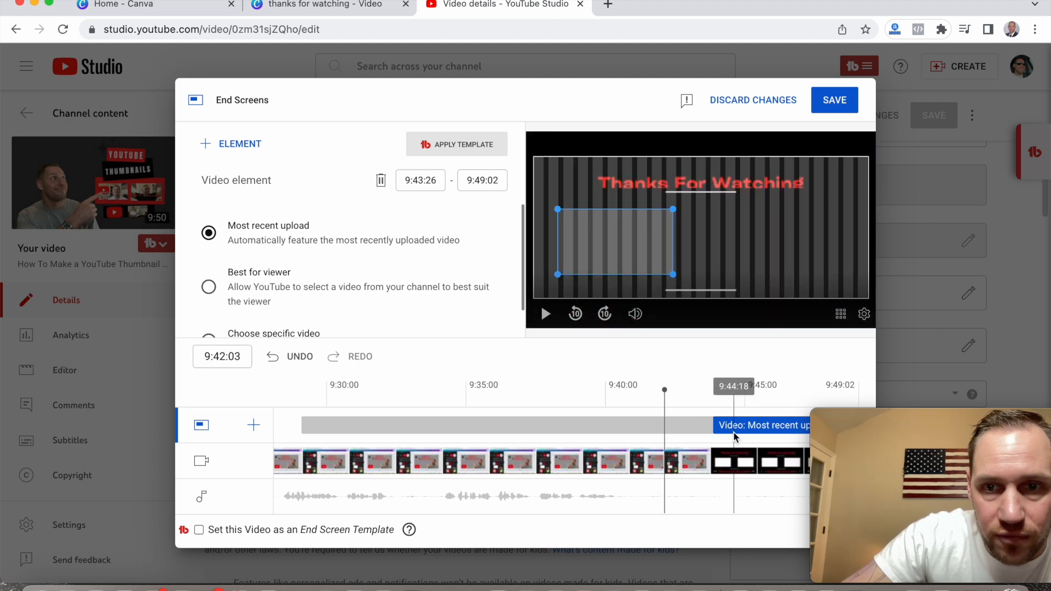
{"action": "left_click_drag", "start_coordinate": [714, 427], "coordinate": [664, 426]}
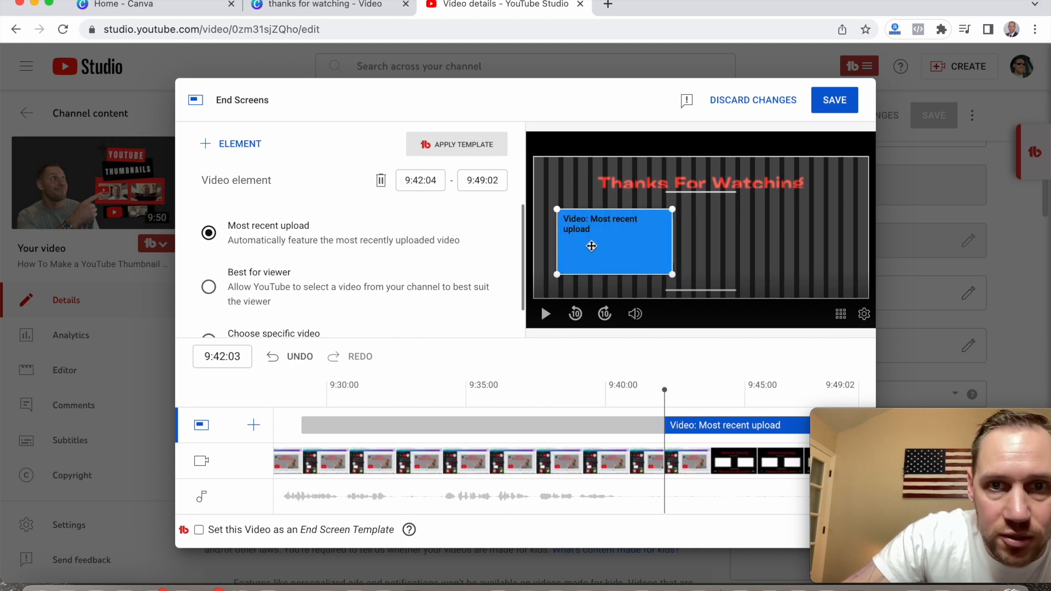
{"action": "left_click_drag", "start_coordinate": [592, 245], "coordinate": [595, 246]}
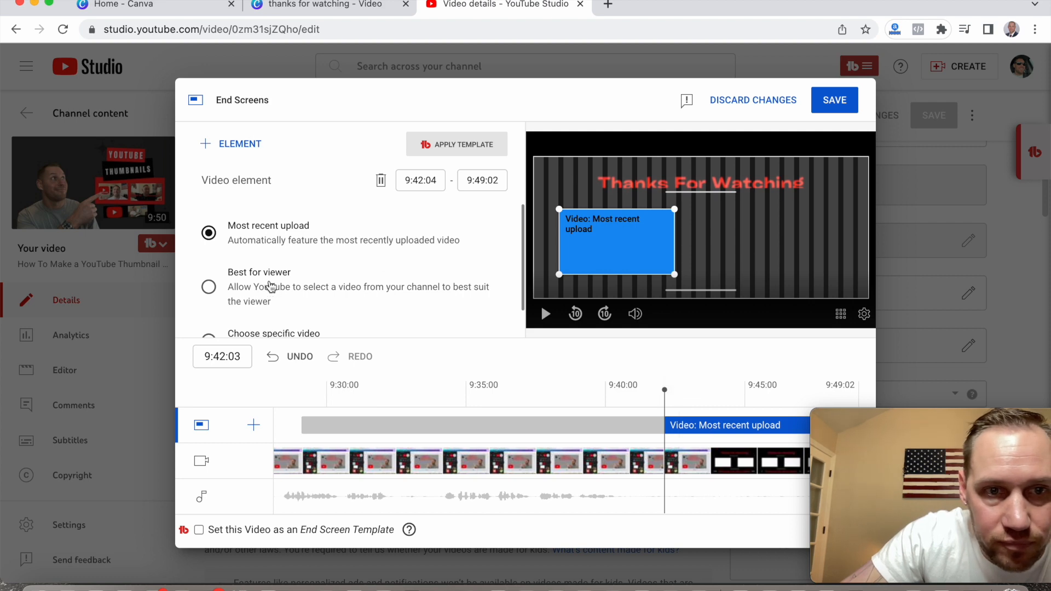
Step: Make the left element feature the specific video "HOW TO ADD A CLICKABLE SUBSCRIBE BUTTON TO YOUR YOUTUBE VIDEOS IN 2021"
{"action": "scroll", "coordinate": [272, 283], "scroll_direction": "down", "scroll_amount": 1}
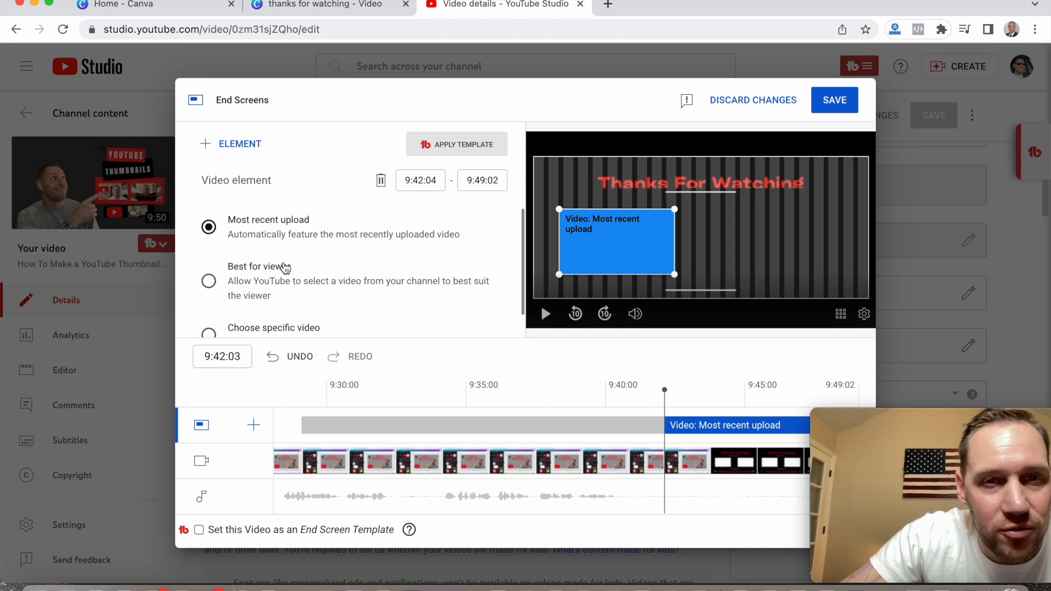
{"action": "scroll", "coordinate": [279, 273], "scroll_direction": "down", "scroll_amount": 1}
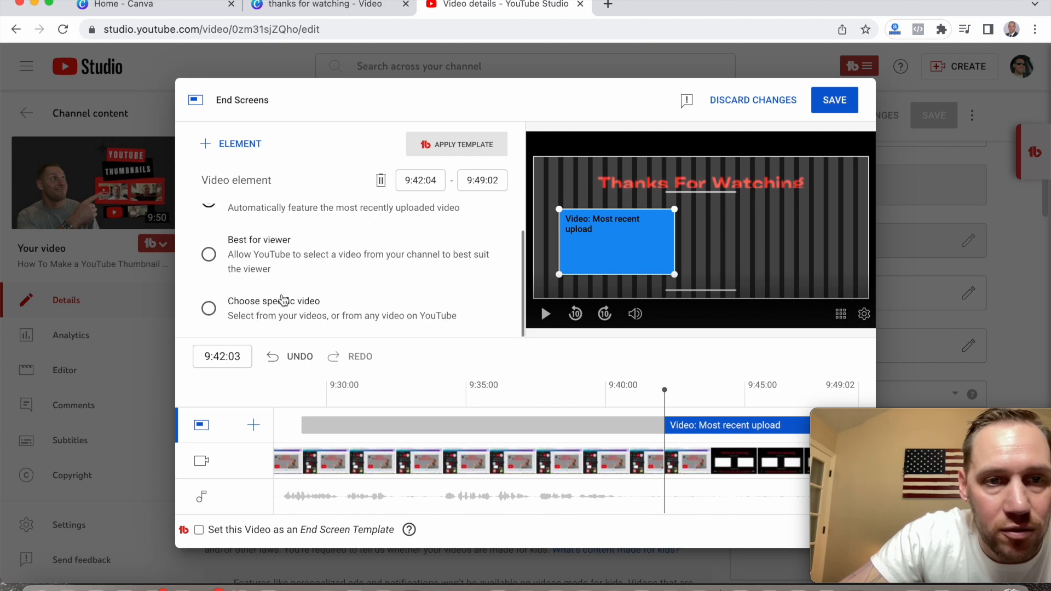
{"action": "left_click", "coordinate": [280, 303]}
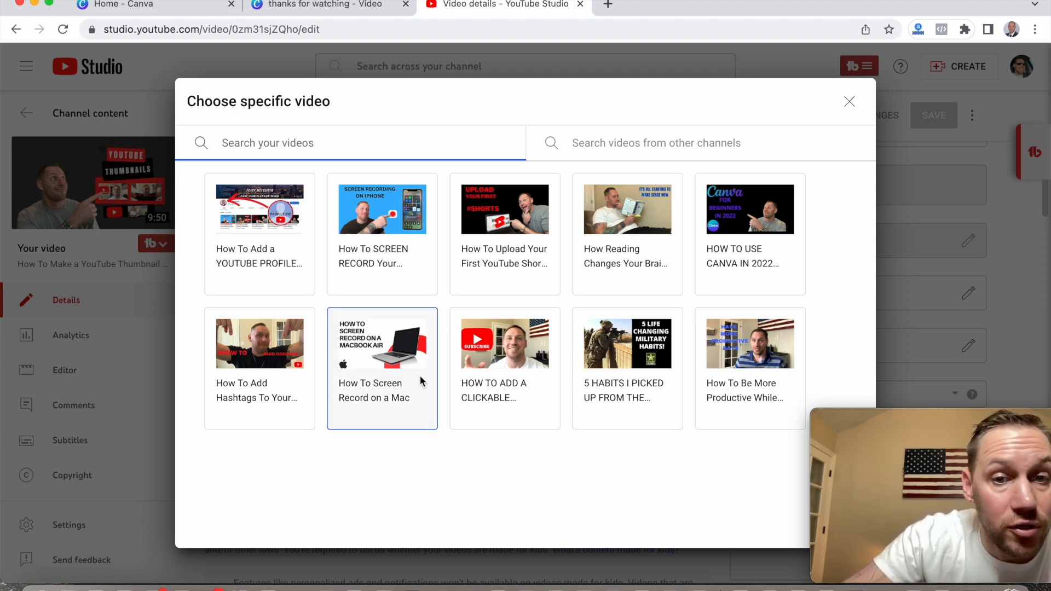
{"action": "left_click", "coordinate": [496, 357]}
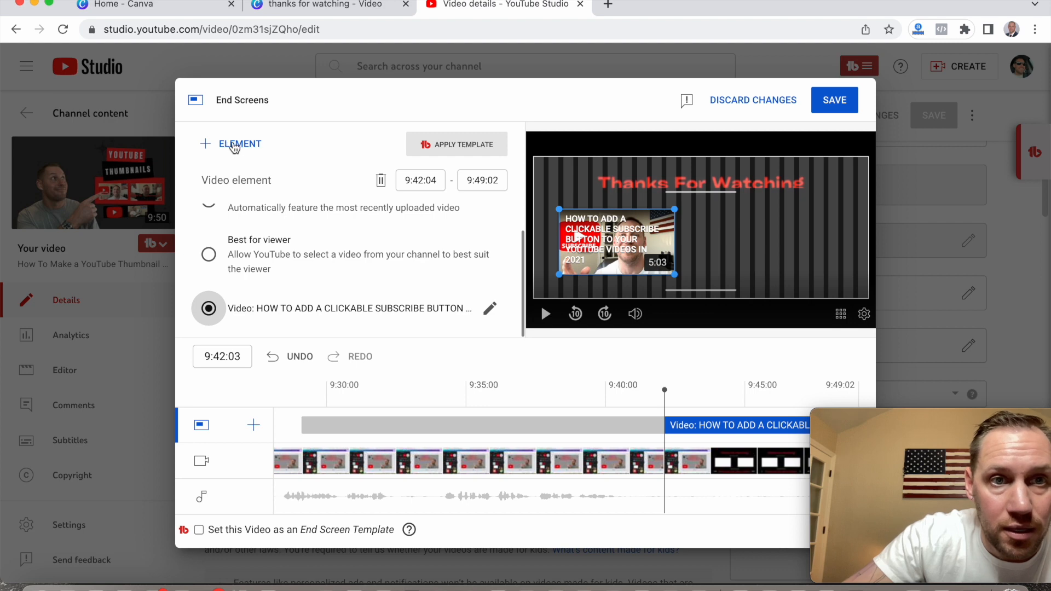
Step: Try a second video element level with the first on the right side of the outro card, and delete it
{"action": "left_click", "coordinate": [234, 146]}
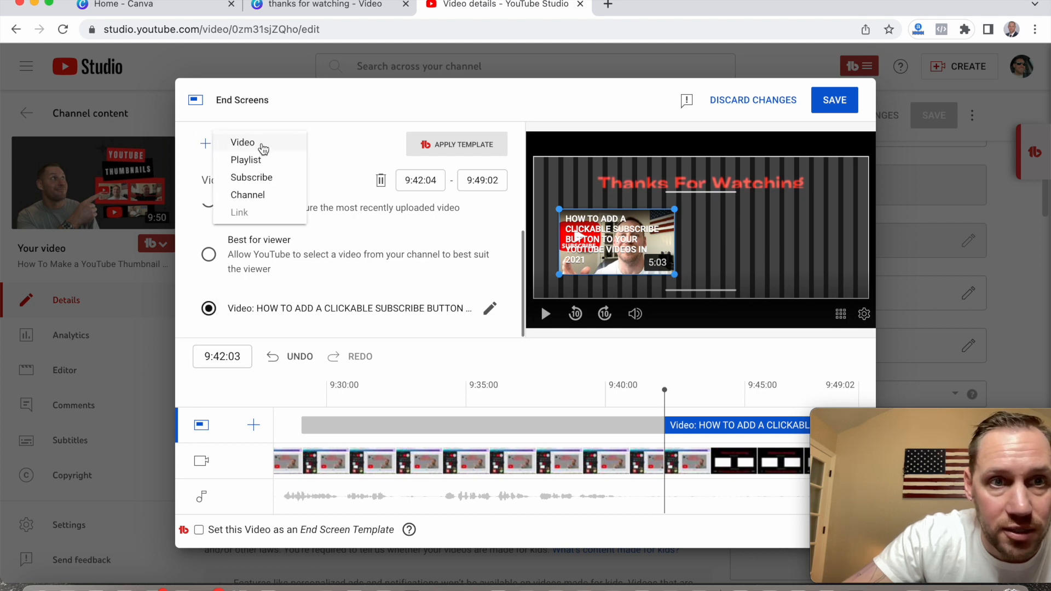
{"action": "left_click", "coordinate": [242, 143]}
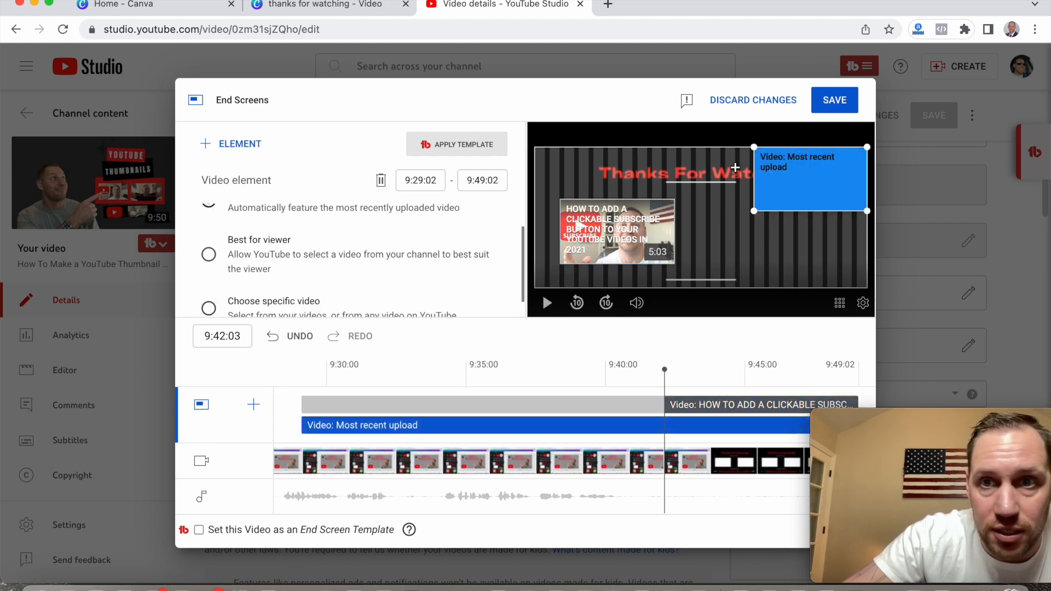
{"action": "left_click_drag", "start_coordinate": [798, 181], "coordinate": [778, 236]}
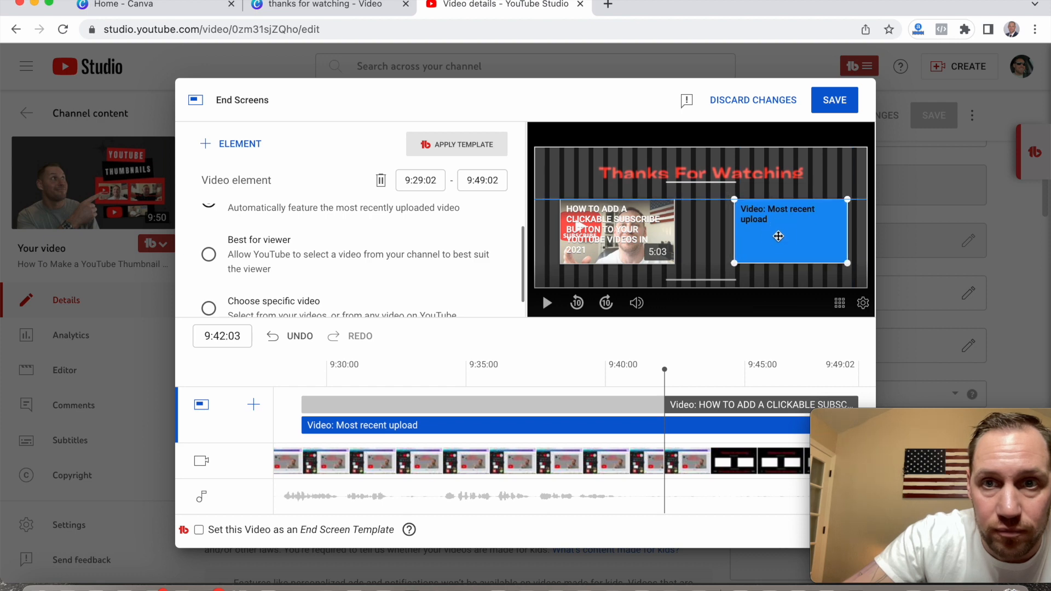
{"action": "left_click", "coordinate": [249, 143]}
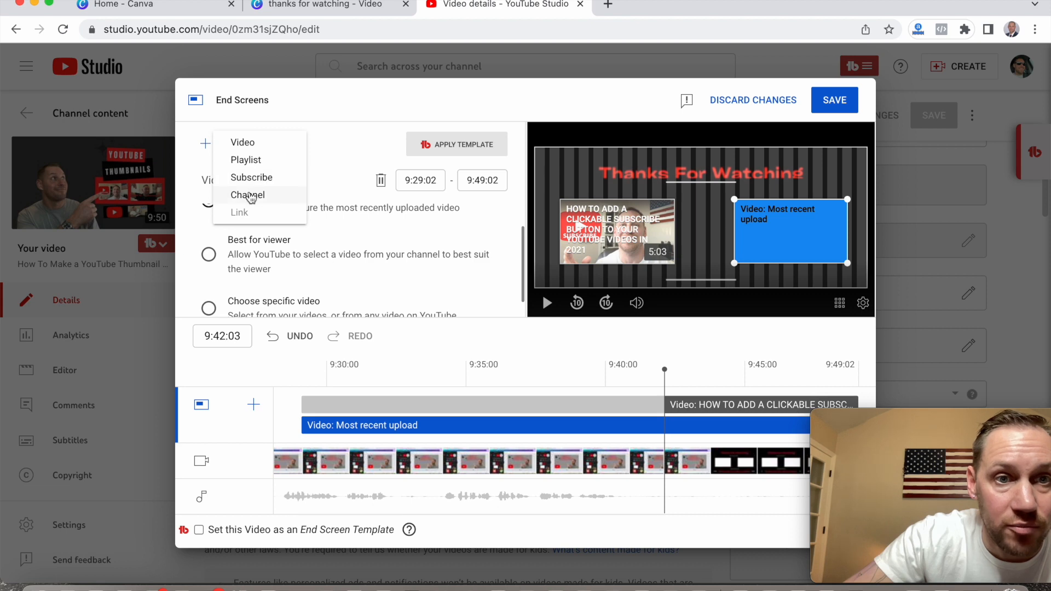
{"action": "left_click", "coordinate": [773, 228]}
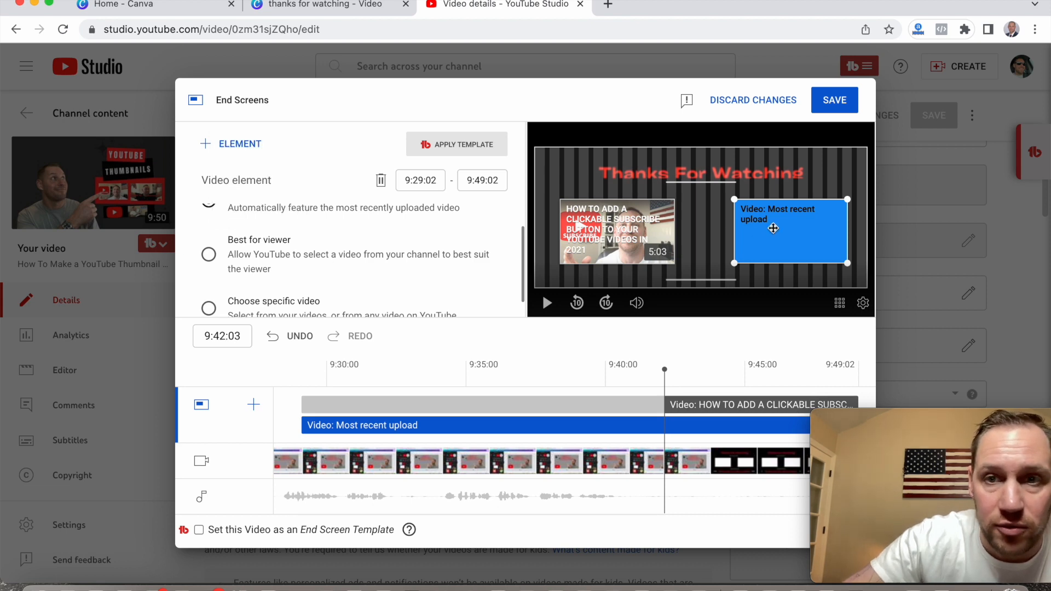
{"action": "key", "text": "Delete"}
Step: Try a subscribe element over the right side of the outro card, and delete it
{"action": "left_click", "coordinate": [241, 144]}
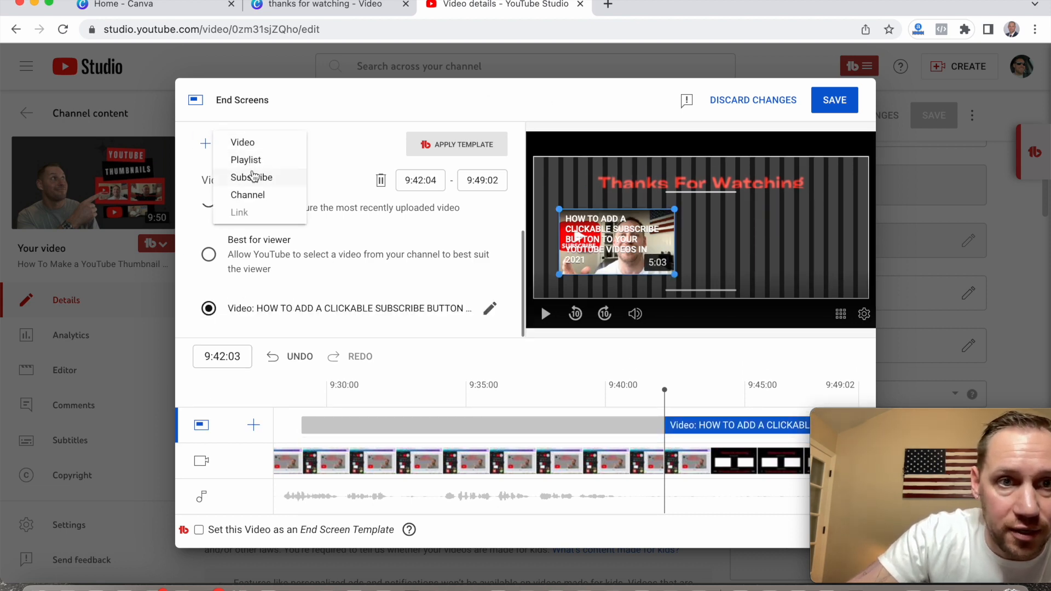
{"action": "left_click", "coordinate": [253, 176]}
{"action": "left_click_drag", "start_coordinate": [818, 182], "coordinate": [778, 201]}
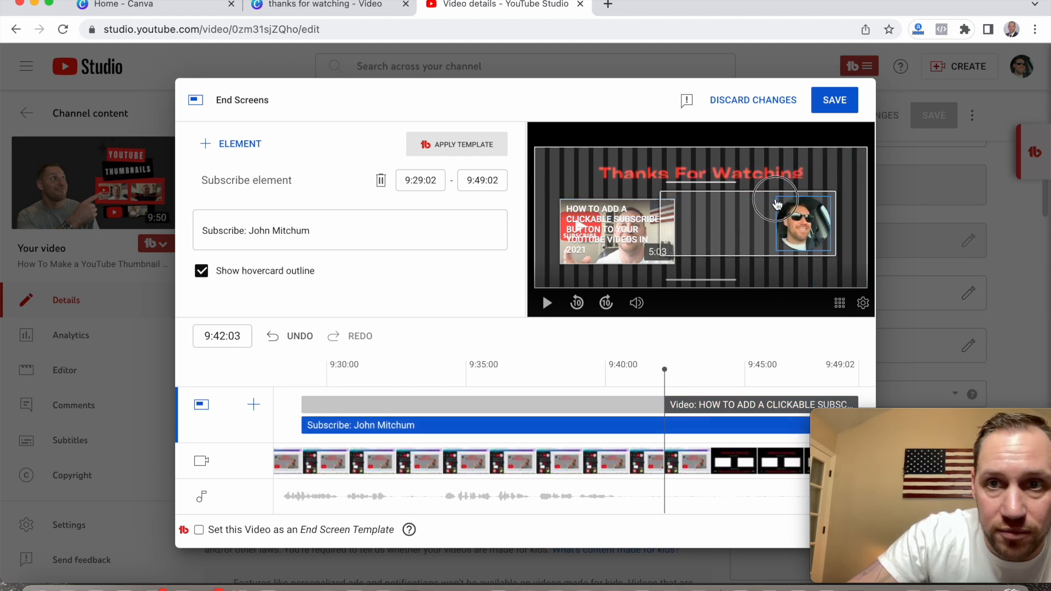
{"action": "left_click_drag", "start_coordinate": [814, 230], "coordinate": [832, 237]}
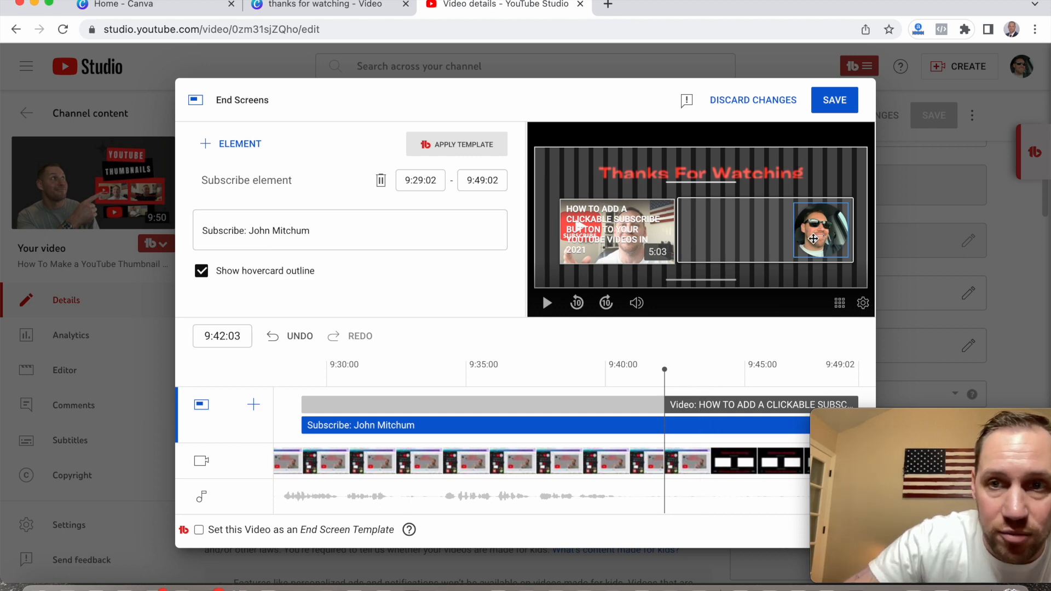
{"action": "key", "text": "Delete"}
Step: Add a second video element over the outro card's right frame and set its start to 9:42:04
{"action": "left_click", "coordinate": [241, 146]}
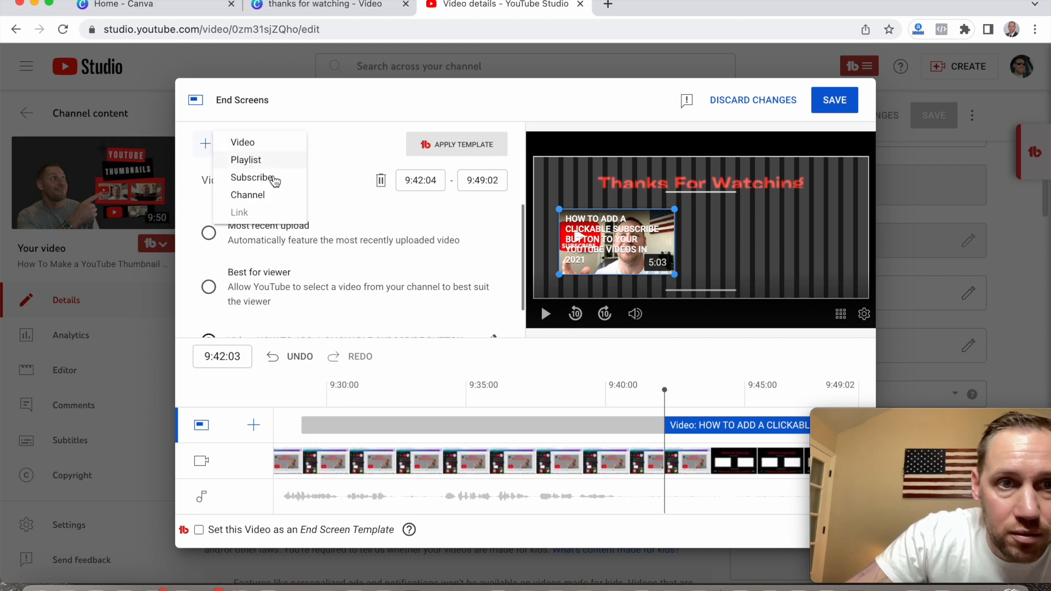
{"action": "left_click", "coordinate": [260, 149]}
{"action": "left_click_drag", "start_coordinate": [824, 188], "coordinate": [765, 235]}
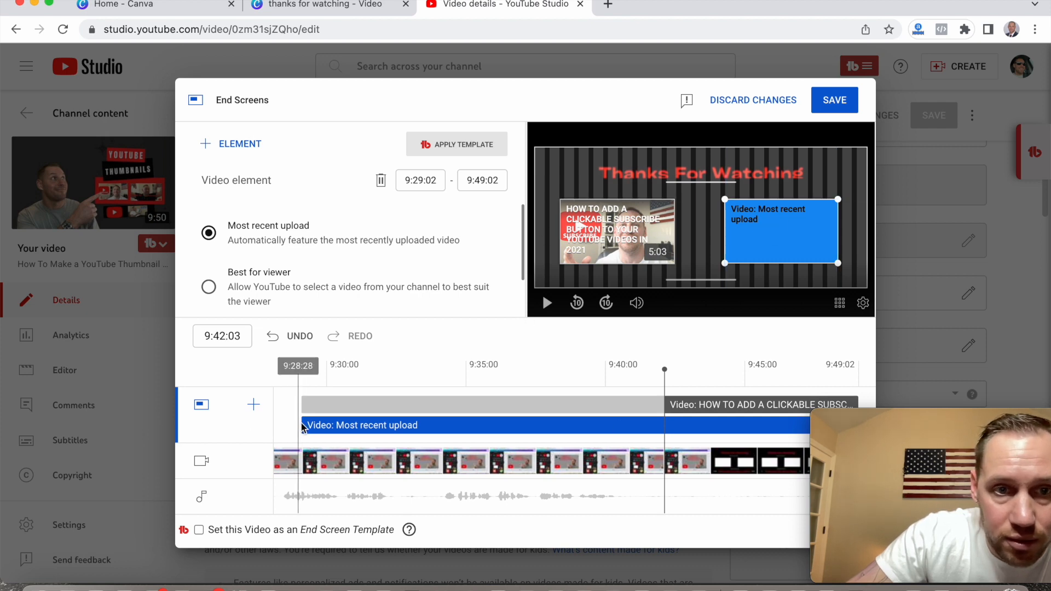
{"action": "left_click_drag", "start_coordinate": [302, 426], "coordinate": [662, 435]}
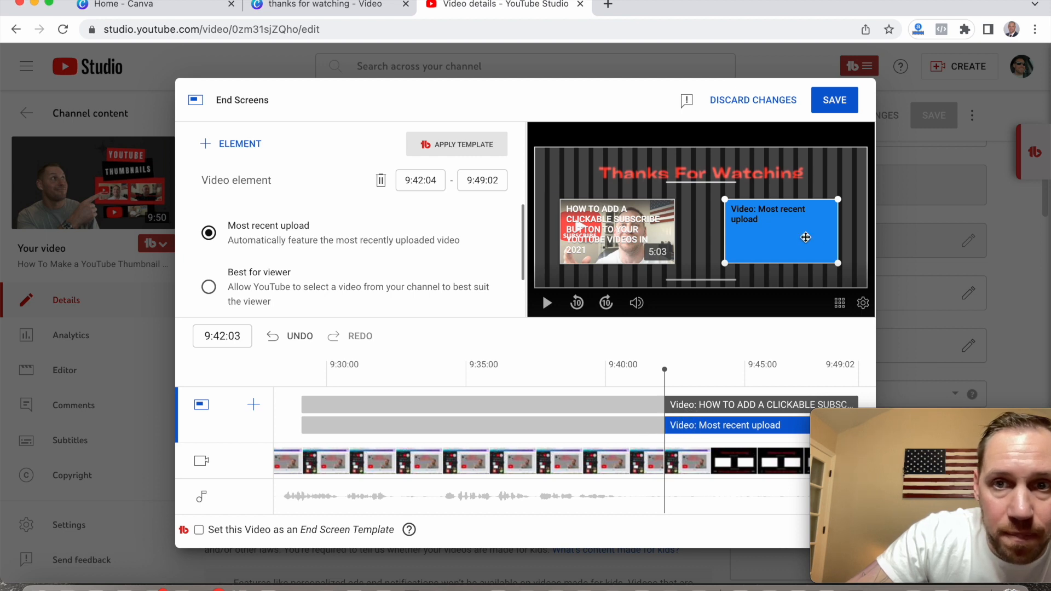
Step: Make the right element feature the specific video "How To Make a YouTube Thumbnail - (Must Watch!)"
{"action": "scroll", "coordinate": [273, 266], "scroll_direction": "down", "scroll_amount": 1}
{"action": "left_click", "coordinate": [276, 286]}
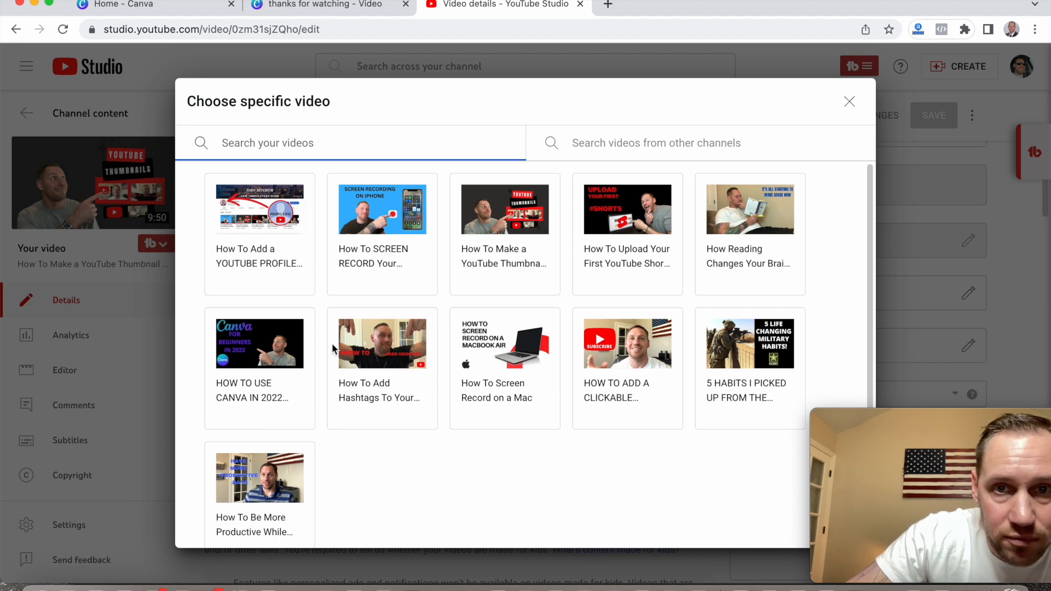
{"action": "left_click", "coordinate": [525, 221]}
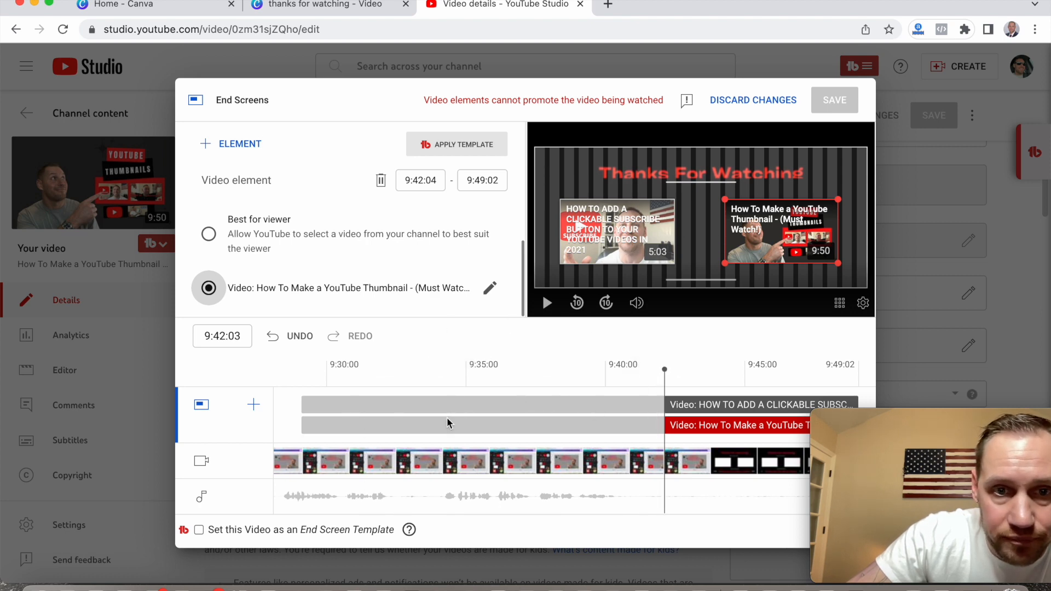
Step: Play the preview from several seconds before the outro card to check both video elements, lowering the sound volume
{"action": "left_click", "coordinate": [440, 390]}
{"action": "key", "text": "space"}
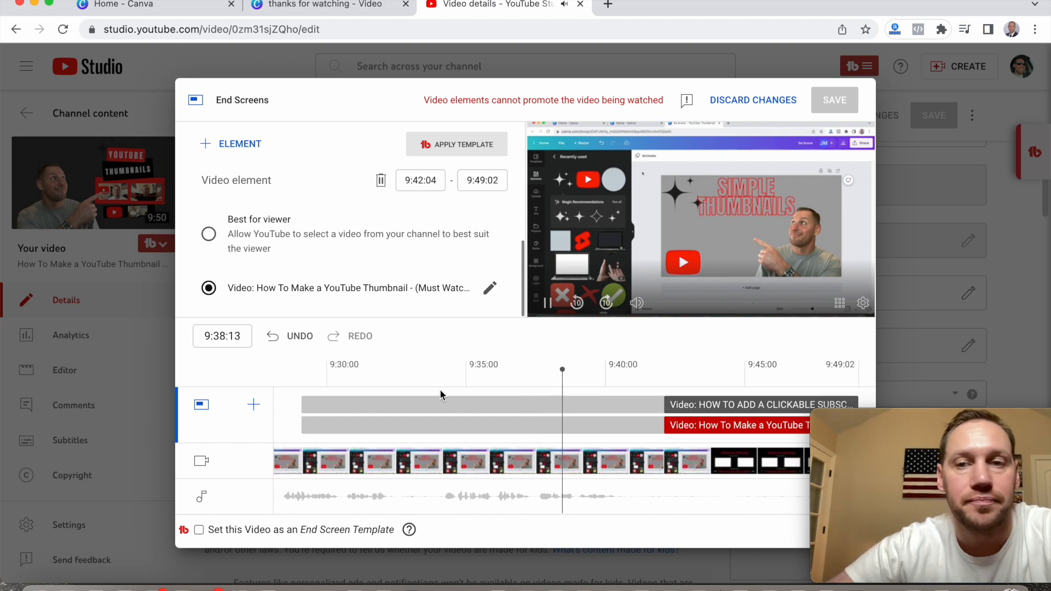
{"action": "key", "text": "XF86AudioLowerVolume"}
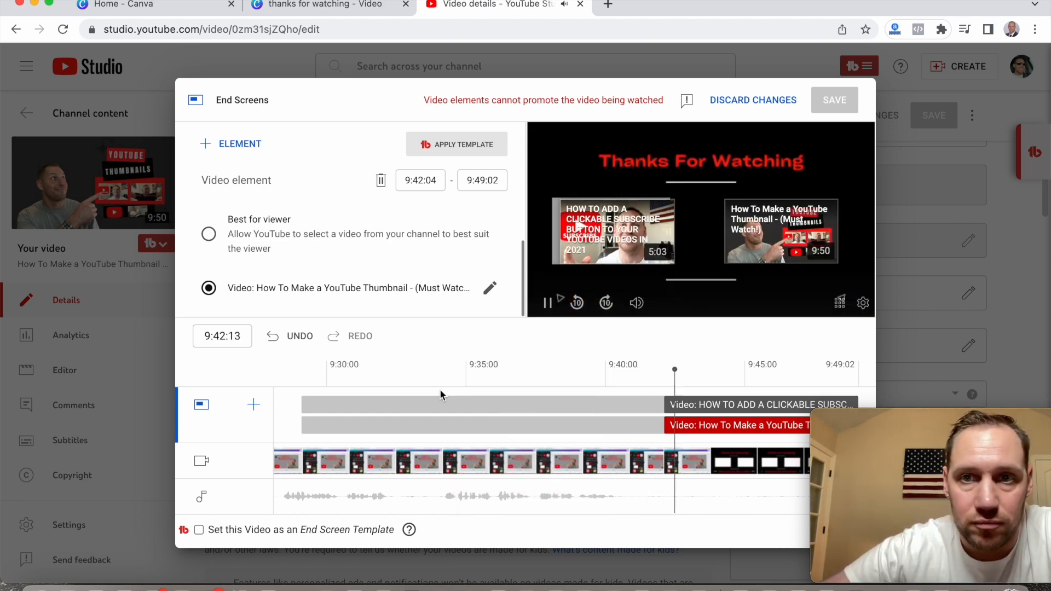
Step: Pause the preview on the outro card and move and resize the right video element to fit its frame
{"action": "key", "text": "space"}
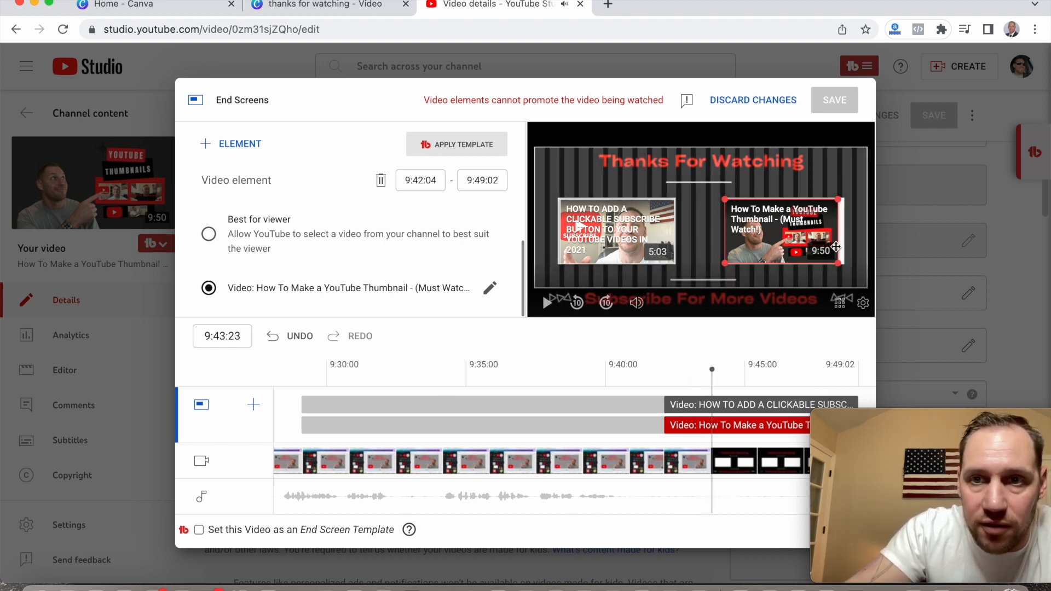
{"action": "left_click_drag", "start_coordinate": [808, 241], "coordinate": [811, 241]}
{"action": "left_click_drag", "start_coordinate": [731, 264], "coordinate": [737, 257]}
Step: Replay the preview shortly before the outro card and adjust the left video element's corner to fit its frame
{"action": "left_click", "coordinate": [652, 235]}
{"action": "left_click", "coordinate": [624, 388]}
{"action": "key", "text": "space"}
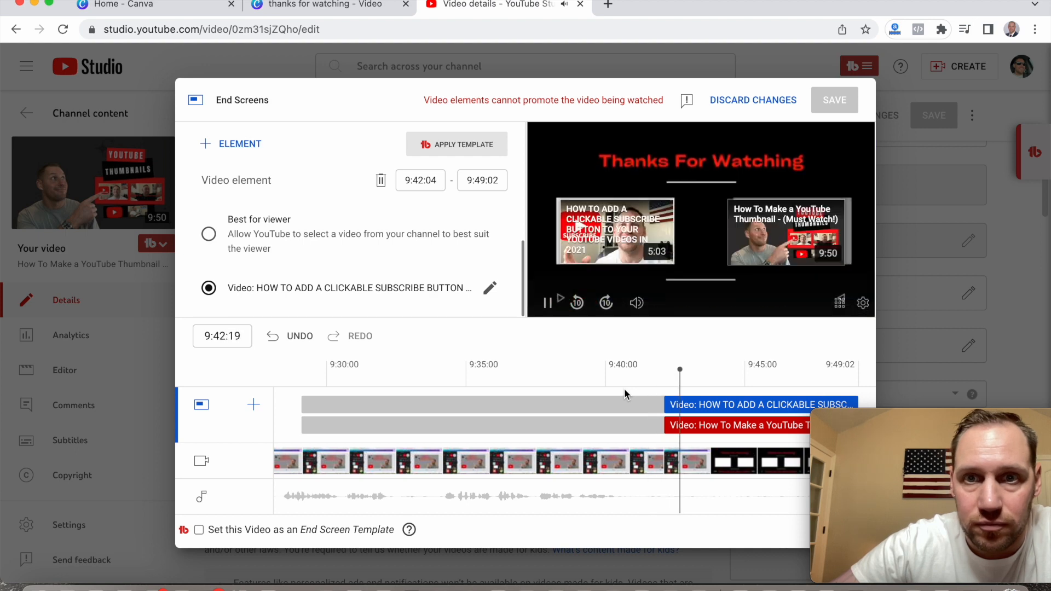
{"action": "key", "text": "space"}
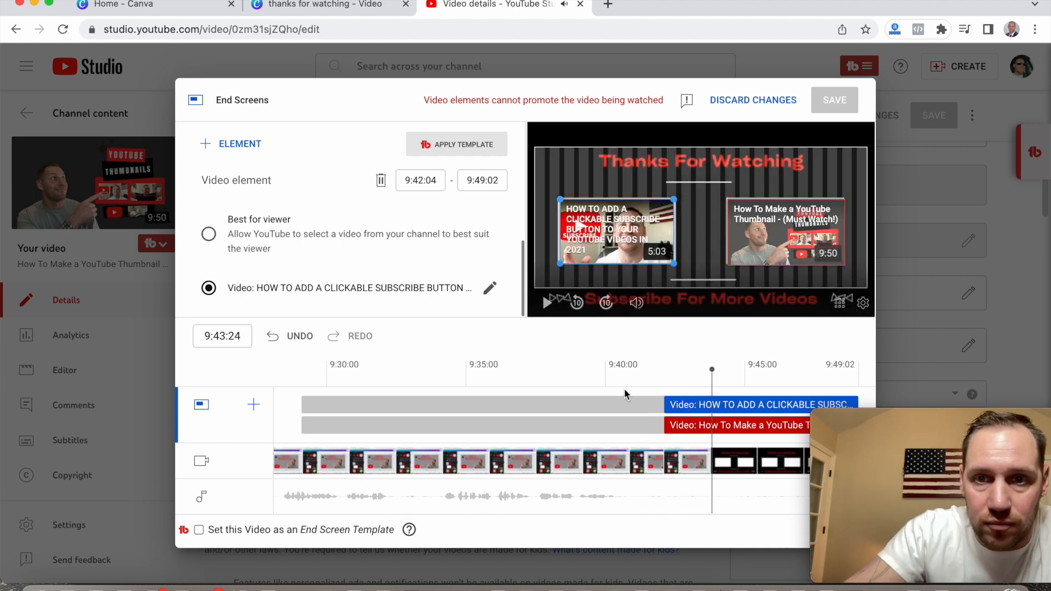
{"action": "left_click_drag", "start_coordinate": [674, 263], "coordinate": [675, 263]}
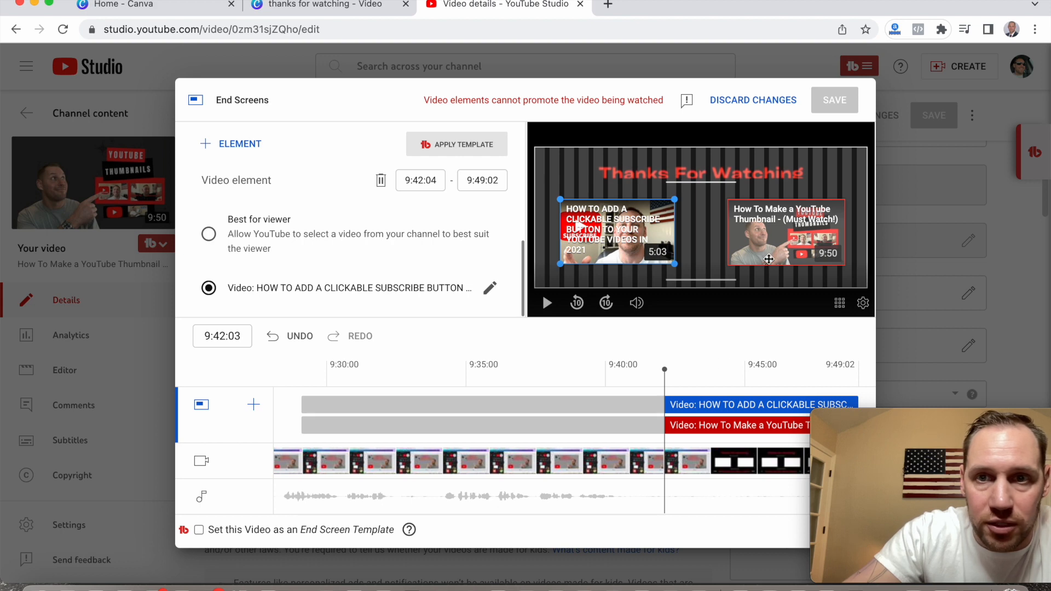
Step: Delete the right video element and place a new video element over the outro card's right frame
{"action": "left_click", "coordinate": [786, 249]}
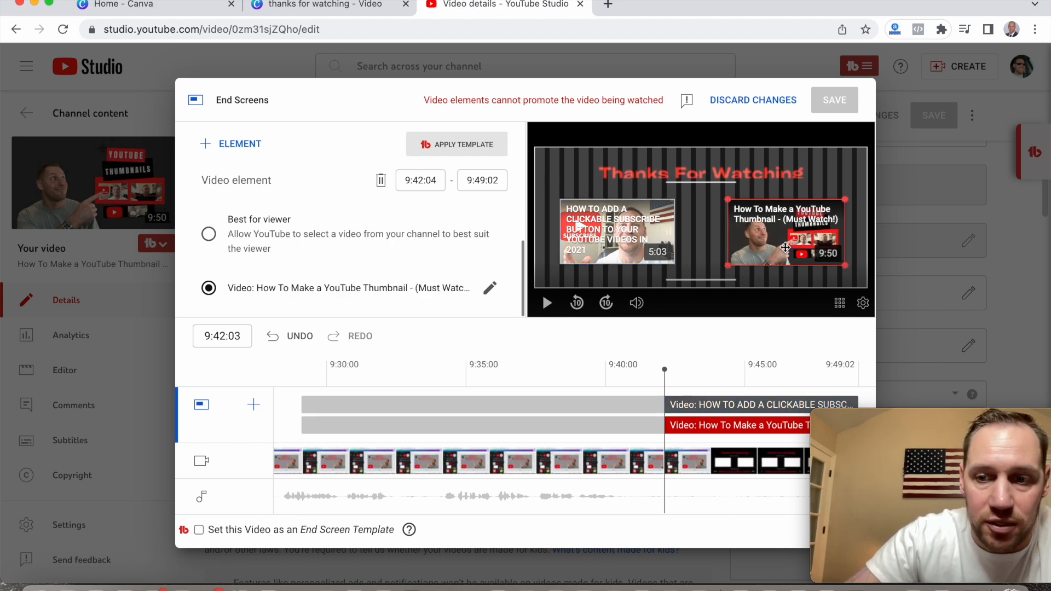
{"action": "key", "text": "Delete"}
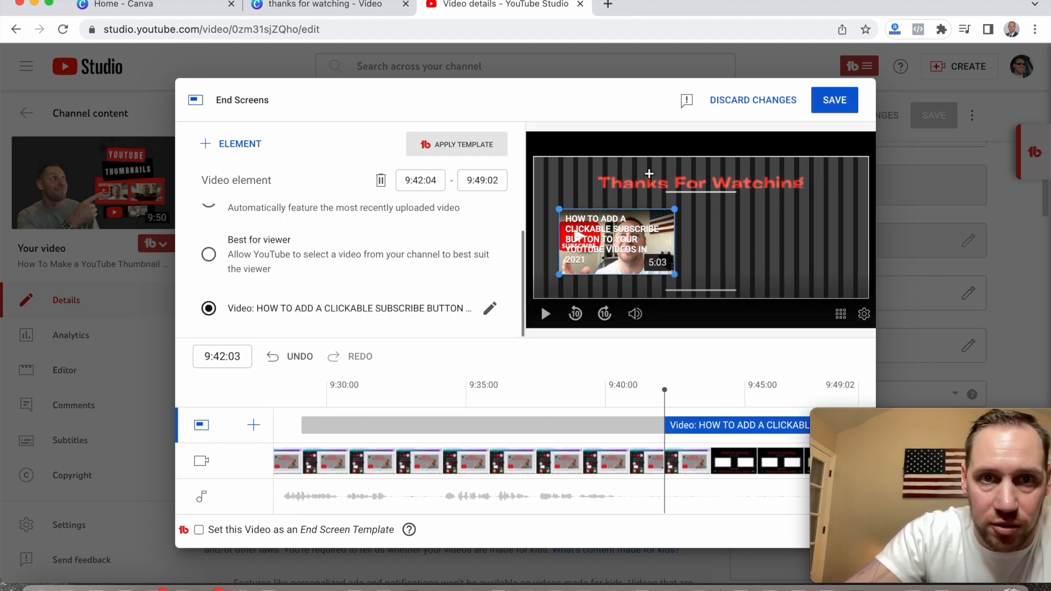
{"action": "left_click", "coordinate": [234, 147]}
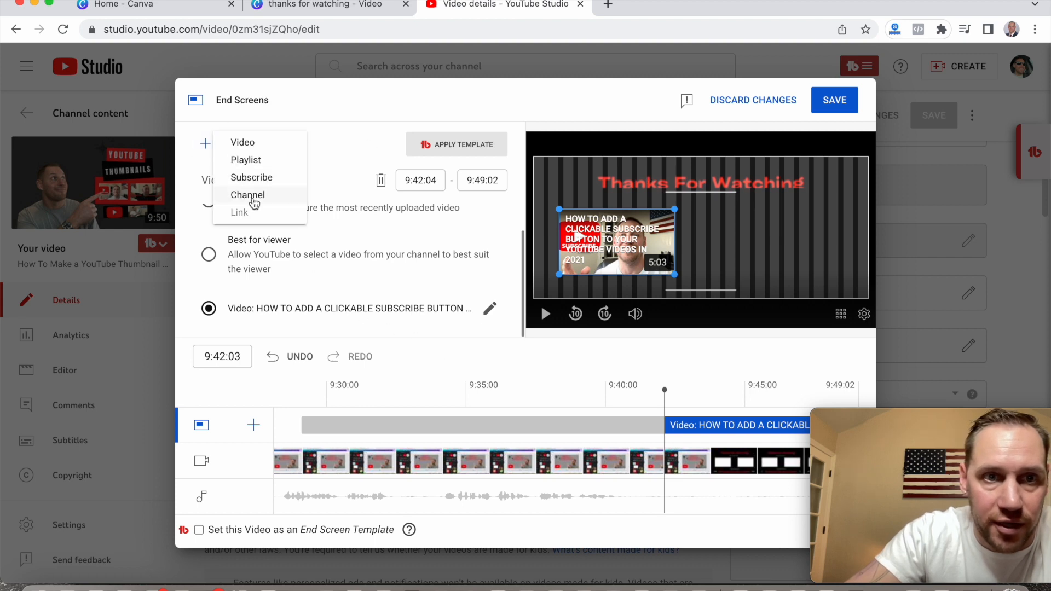
{"action": "left_click", "coordinate": [270, 144]}
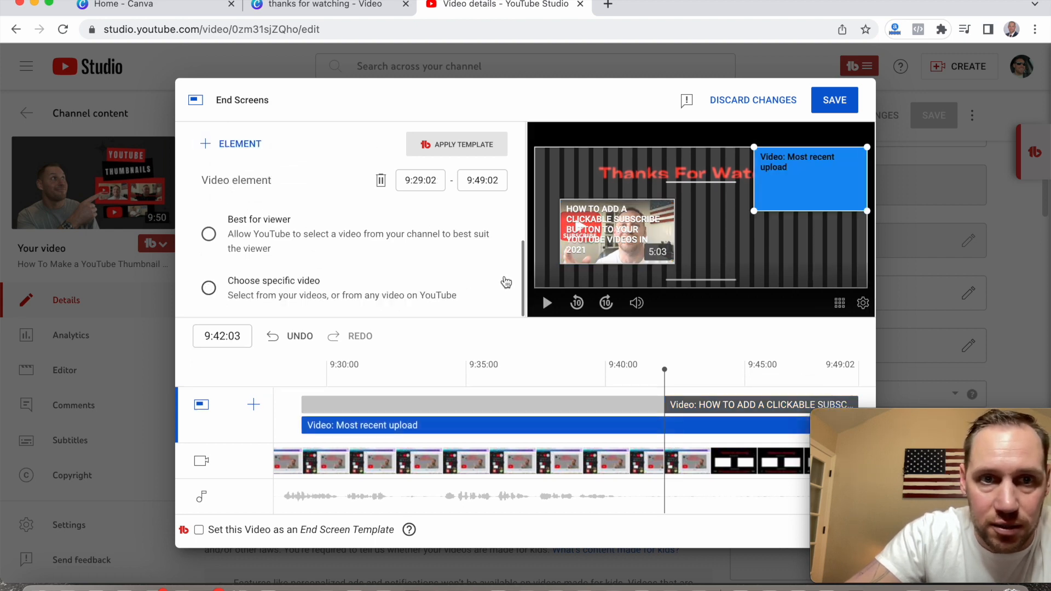
{"action": "left_click_drag", "start_coordinate": [798, 172], "coordinate": [776, 223]}
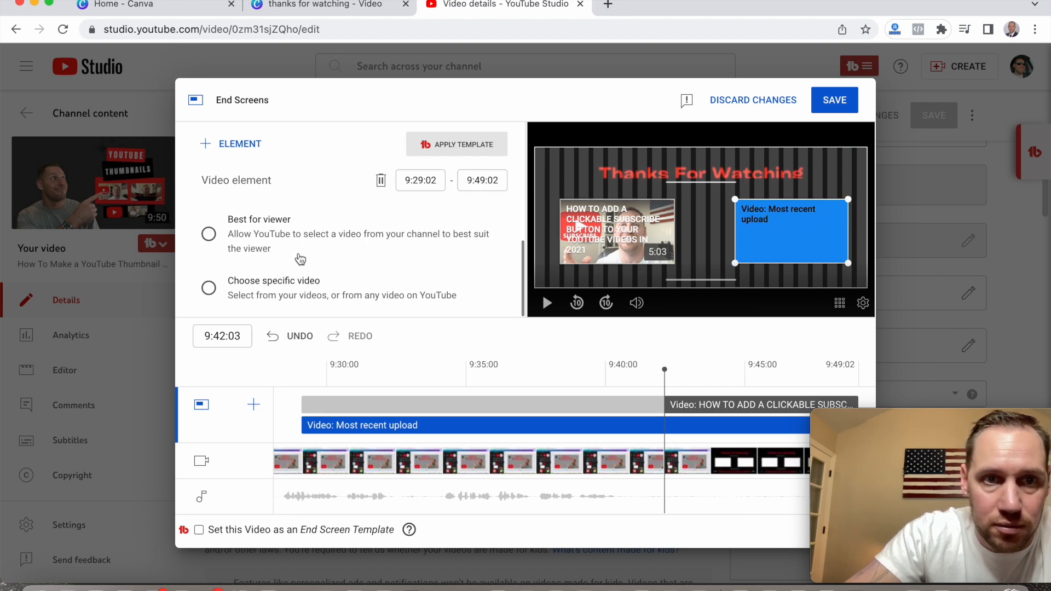
Step: Make the right element feature the specific video "How To Add Hashtags To Your YouTube Video Title 2022" and fit it to the right frame
{"action": "left_click", "coordinate": [285, 296]}
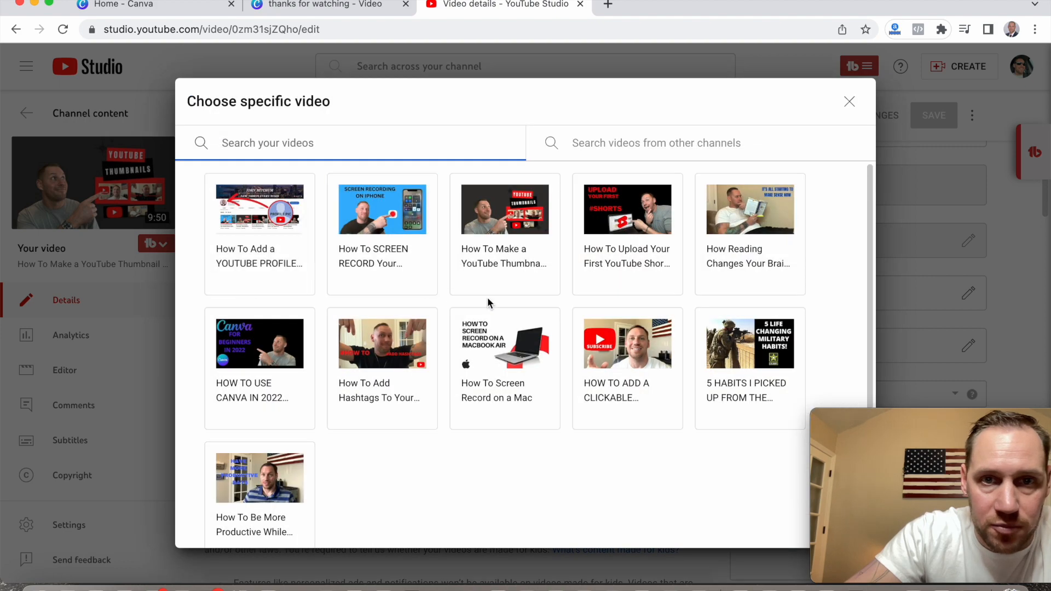
{"action": "left_click", "coordinate": [398, 374]}
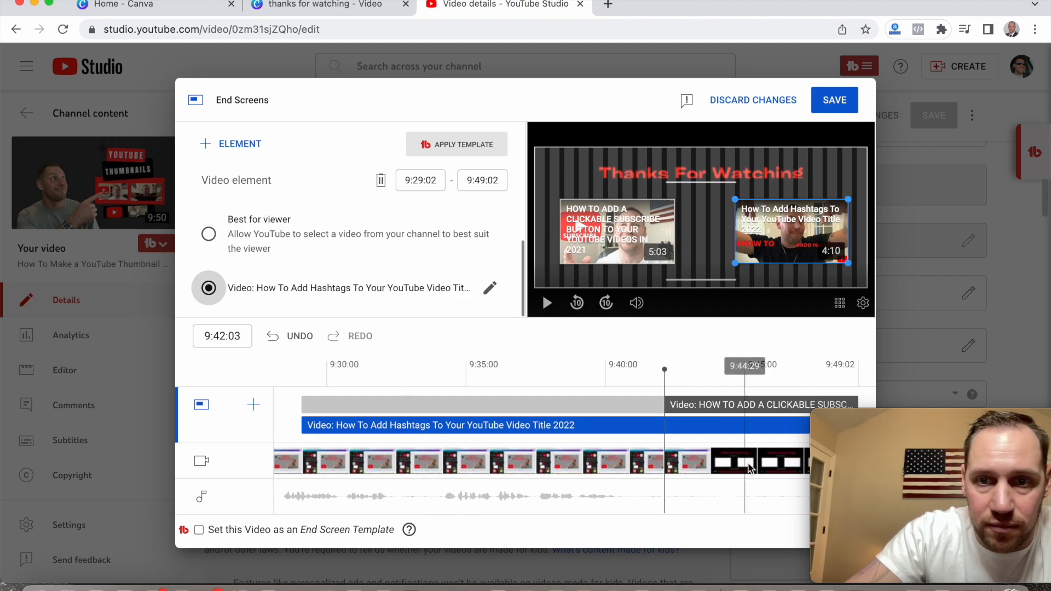
{"action": "left_click", "coordinate": [745, 368]}
{"action": "left_click_drag", "start_coordinate": [758, 236], "coordinate": [749, 236]}
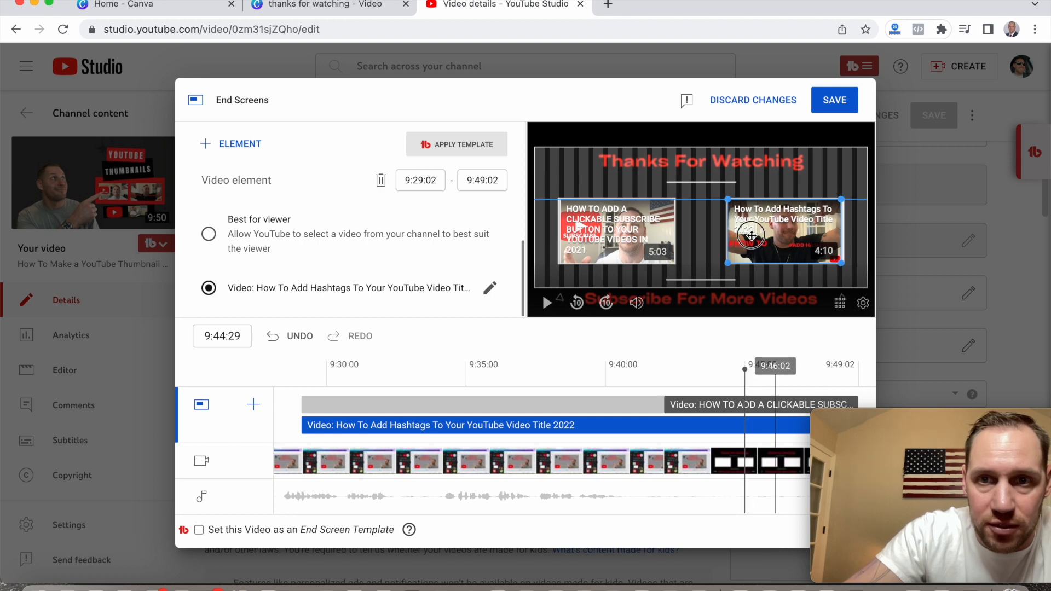
{"action": "left_click_drag", "start_coordinate": [839, 265], "coordinate": [843, 267]}
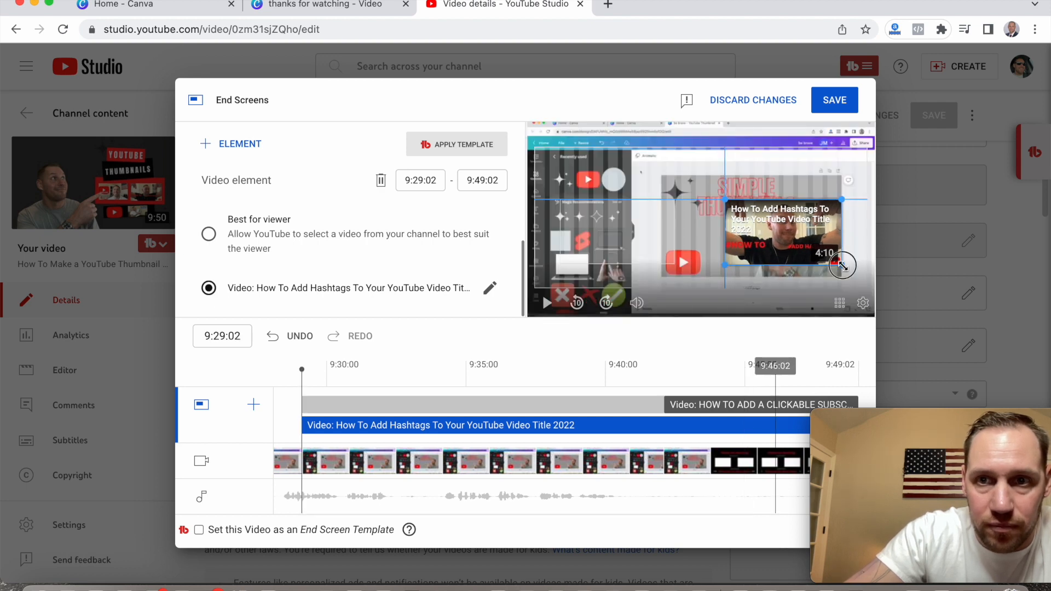
{"action": "left_click", "coordinate": [778, 458]}
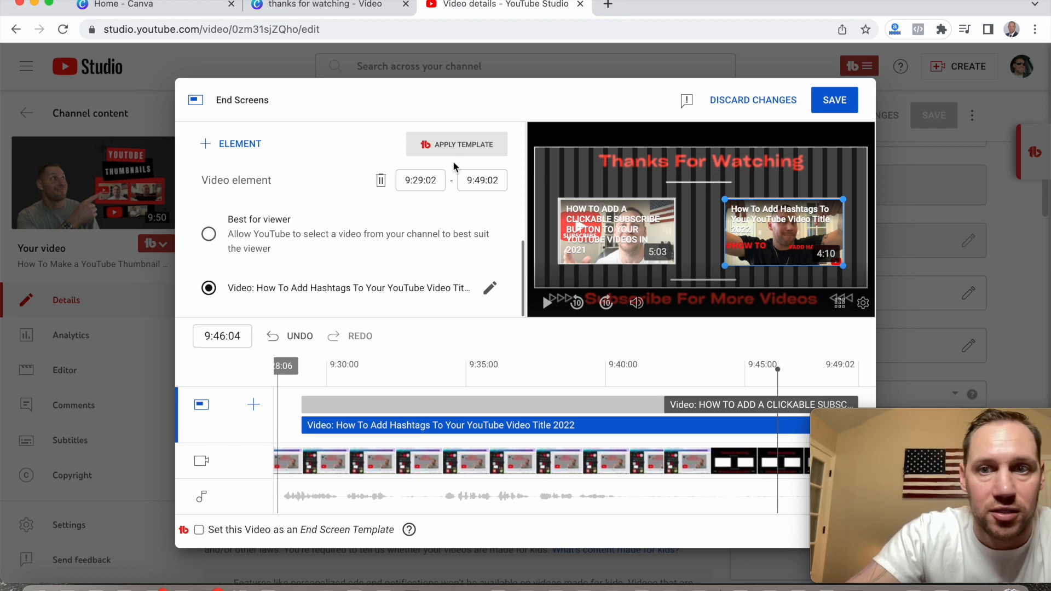
Step: Discard the end screen changes and open the video's YouTube watch page, skipping the ad and the Premium trial offer
{"action": "left_click", "coordinate": [743, 103]}
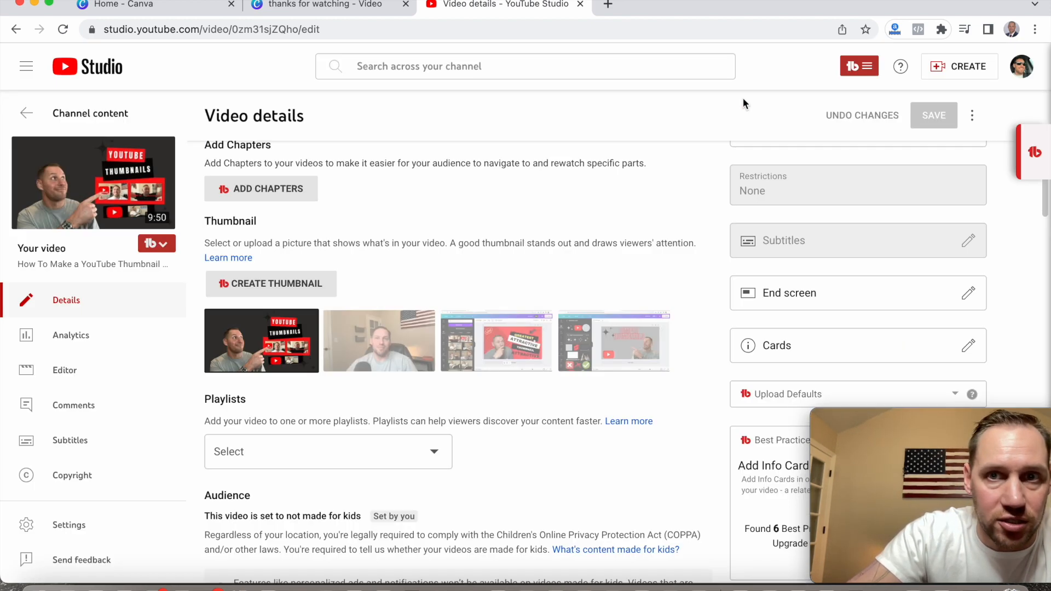
{"action": "scroll", "coordinate": [356, 227], "scroll_direction": "up", "scroll_amount": 10}
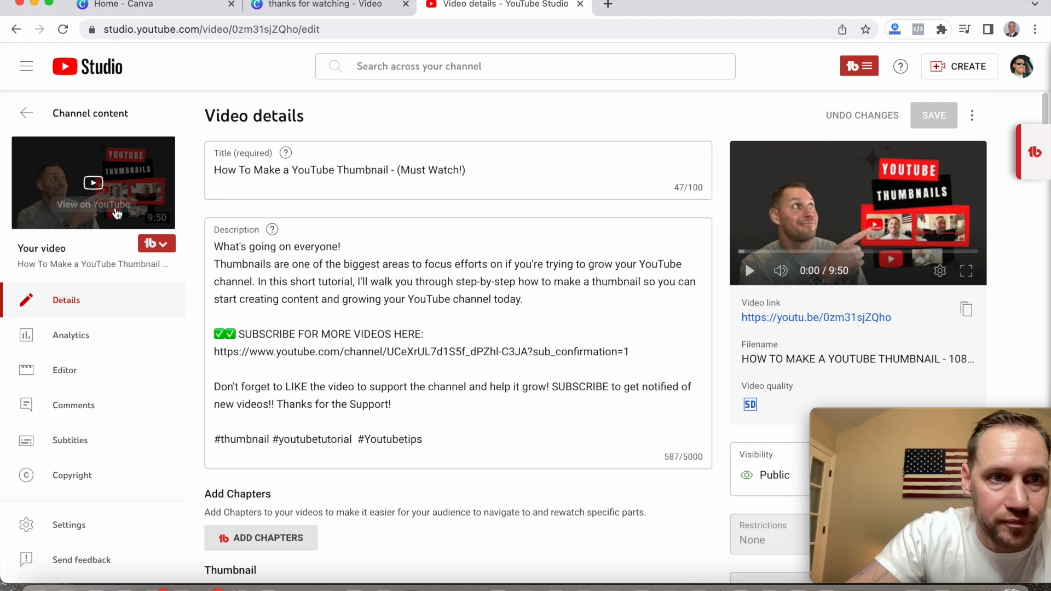
{"action": "left_click", "coordinate": [93, 184]}
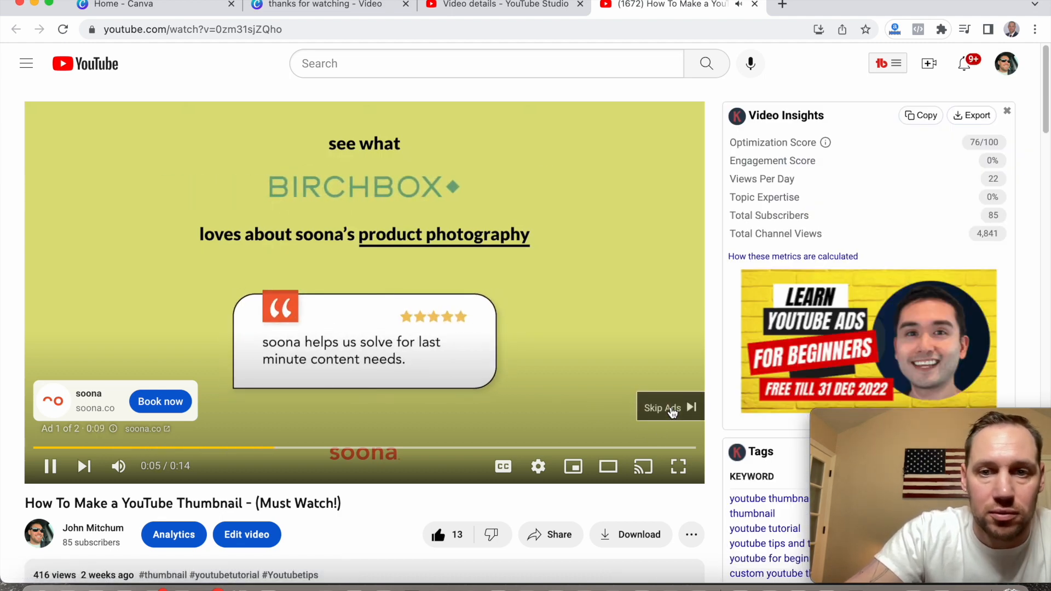
{"action": "left_click", "coordinate": [673, 412]}
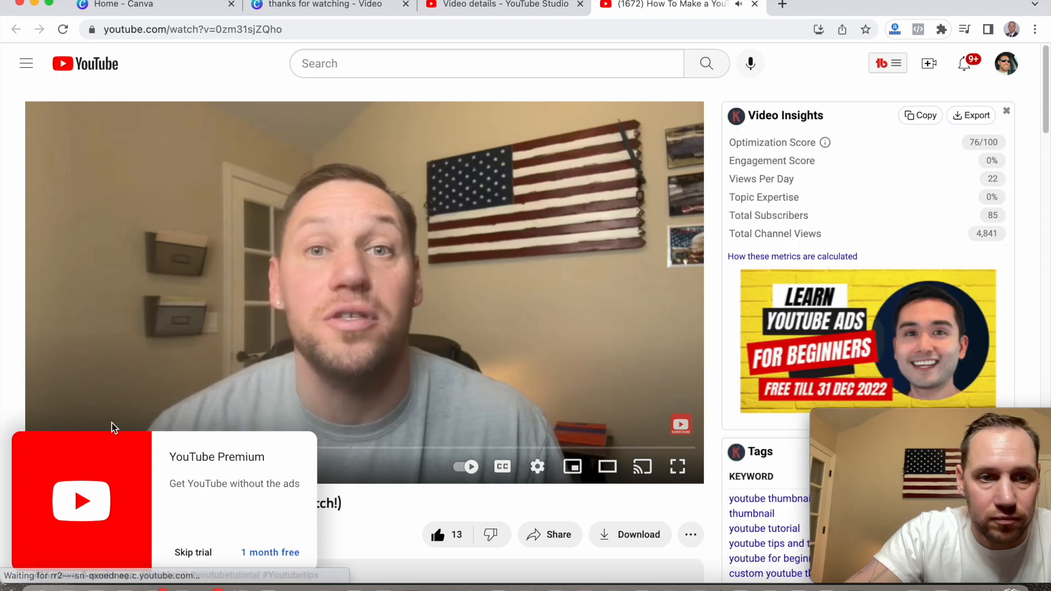
{"action": "left_click", "coordinate": [191, 554]}
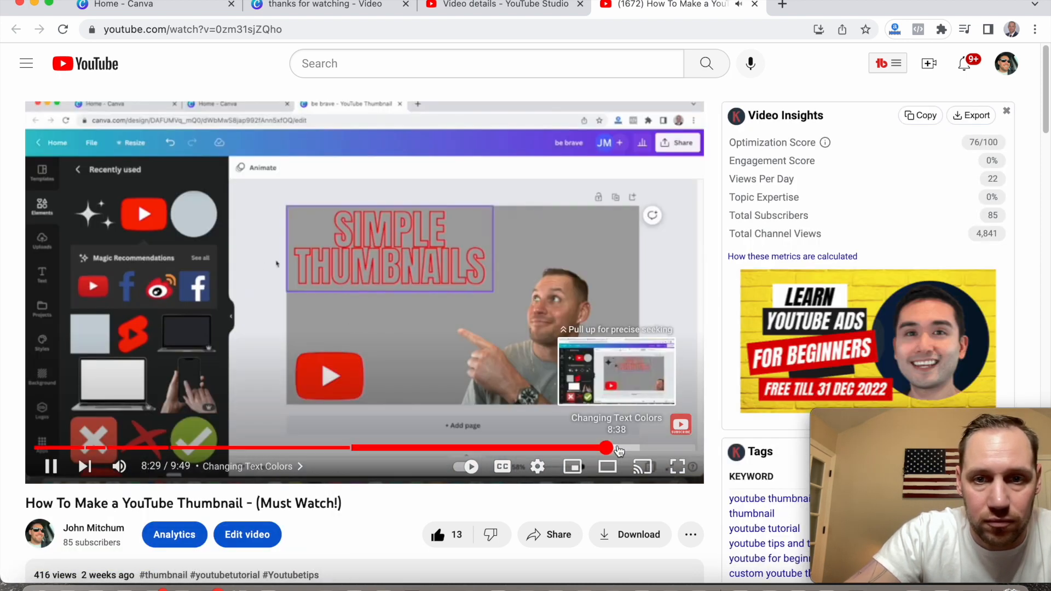
Step: Skip forward through the published video to its last seconds to view the outro card with both end screen videos
{"action": "left_click", "coordinate": [620, 447]}
{"action": "left_click", "coordinate": [644, 448]}
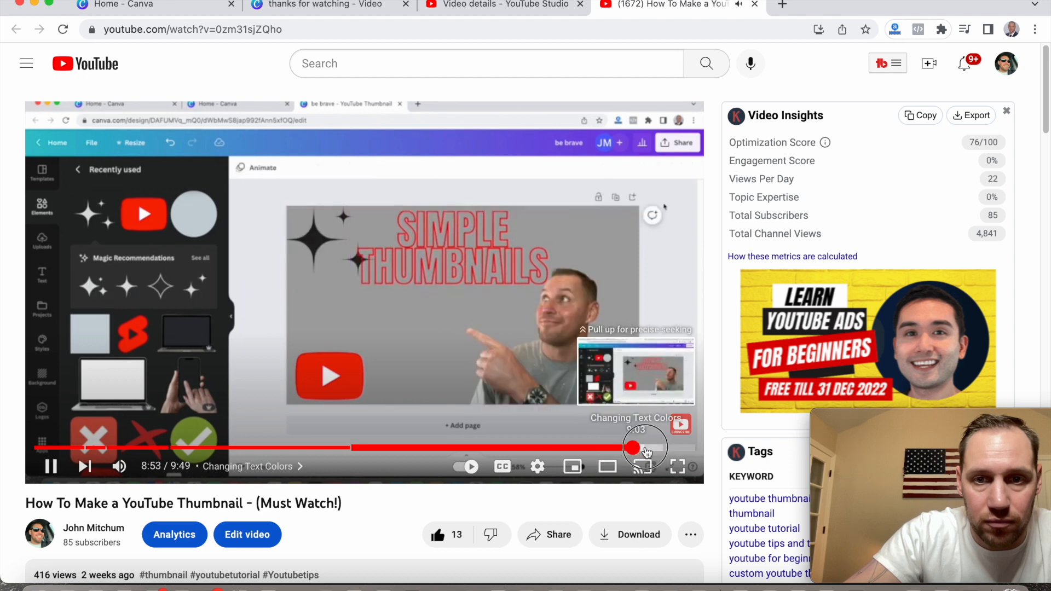
{"action": "left_click", "coordinate": [655, 449]}
{"action": "left_click", "coordinate": [668, 449]}
{"action": "left_click", "coordinate": [675, 449]}
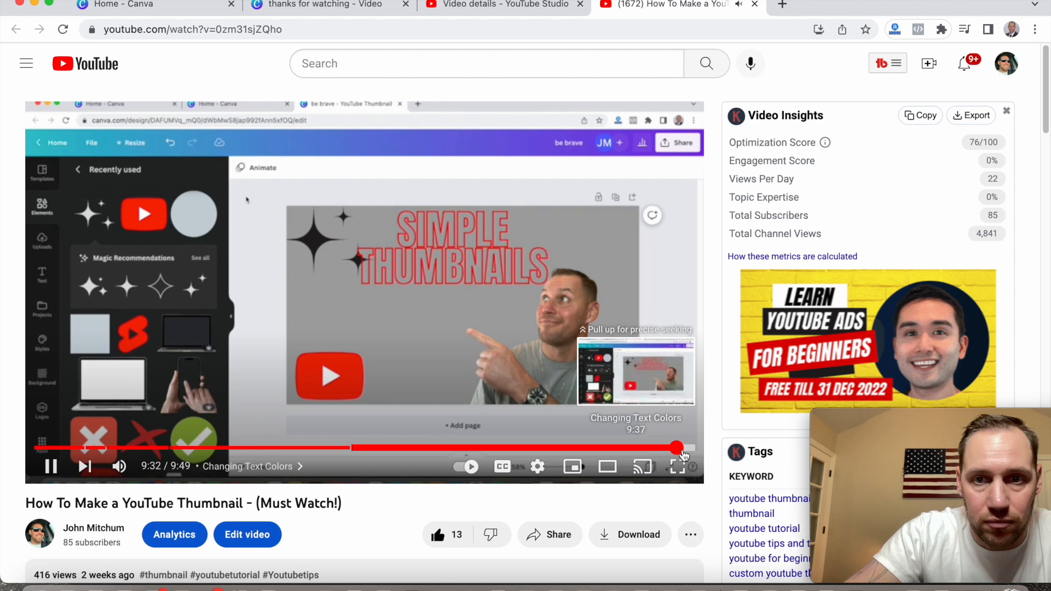
{"action": "left_click", "coordinate": [687, 451]}
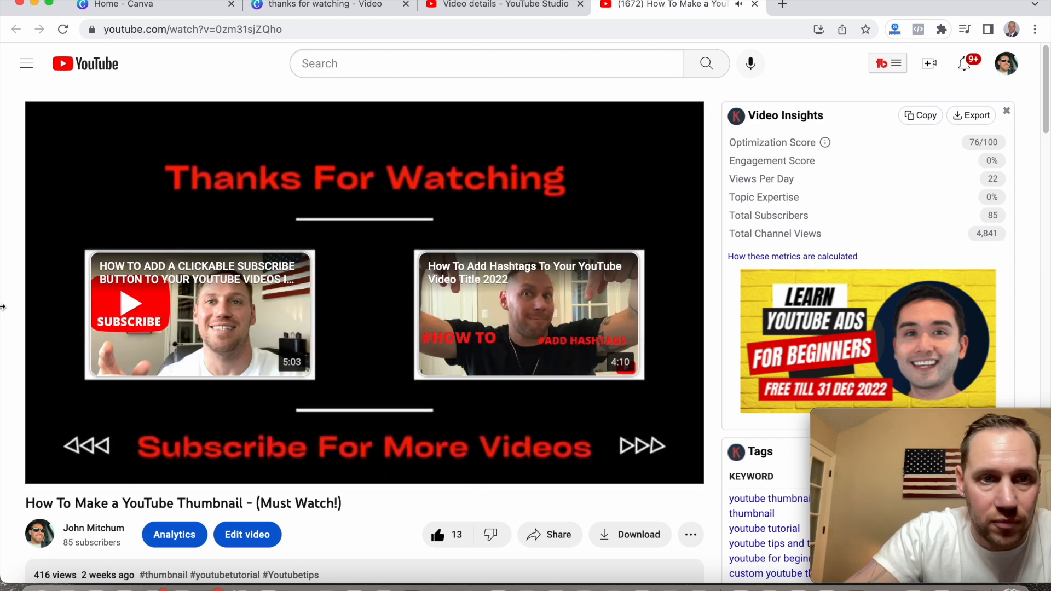
Step: Open the left end screen video from the outro card to test its link, and pause its playback
{"action": "left_click", "coordinate": [197, 308]}
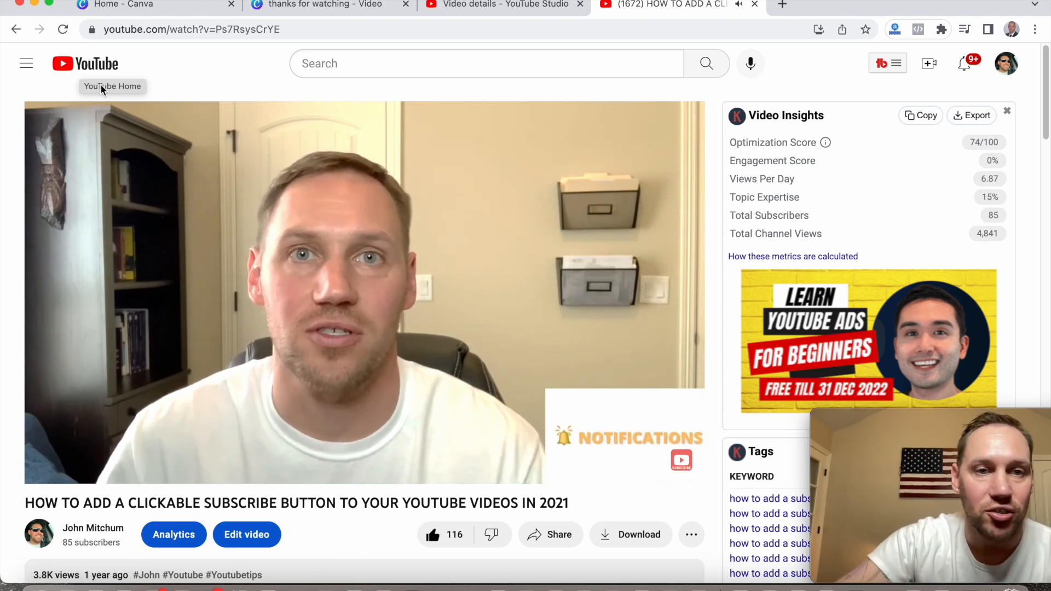
{"action": "left_click", "coordinate": [226, 223]}
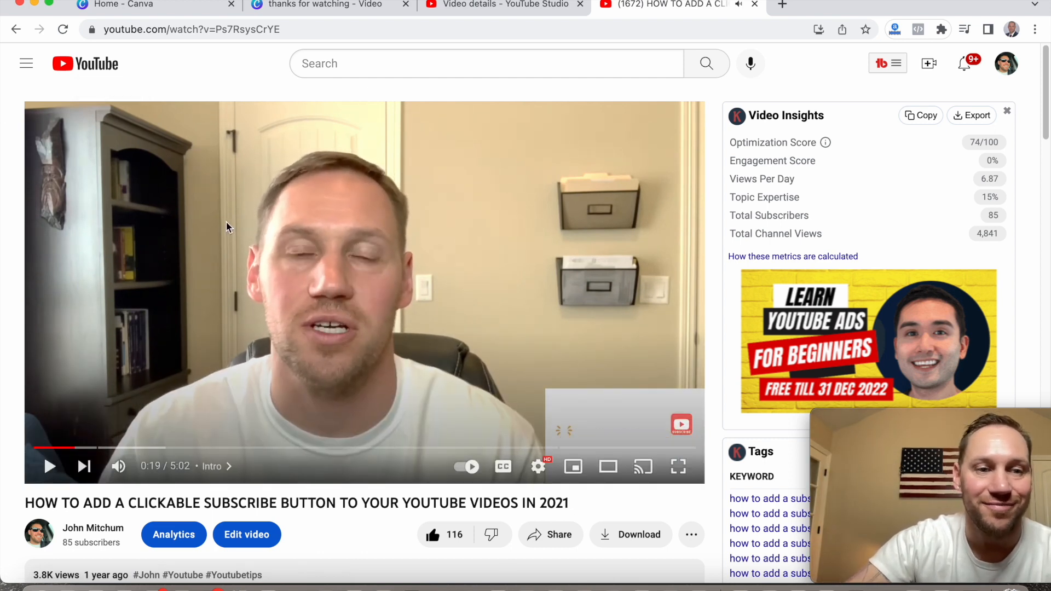